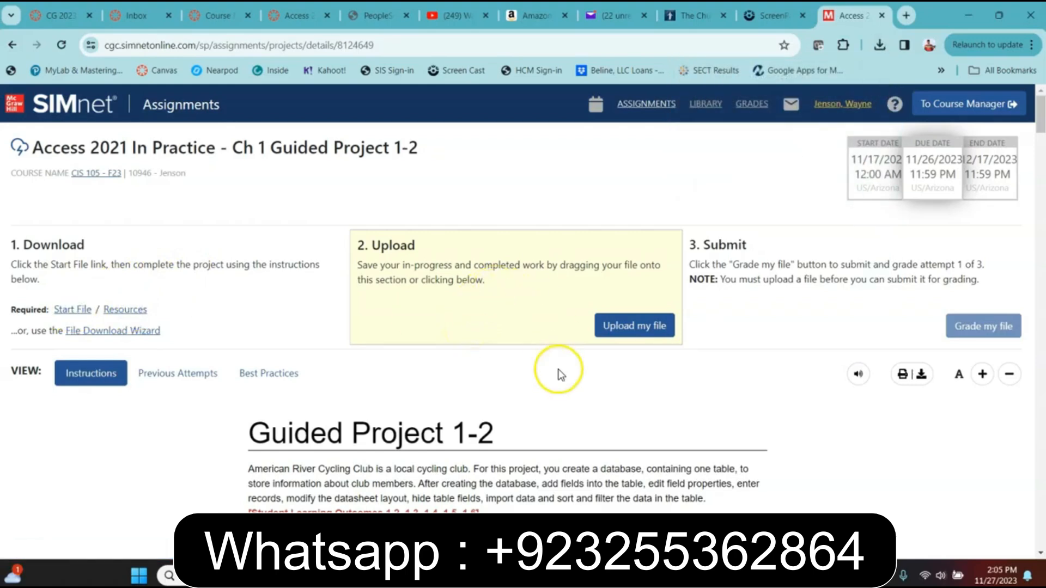
Show the Access 2021 In Practice Ch 1 Guided Project 1-2 assignment page in SIMnet
mouse_move(382, 576)
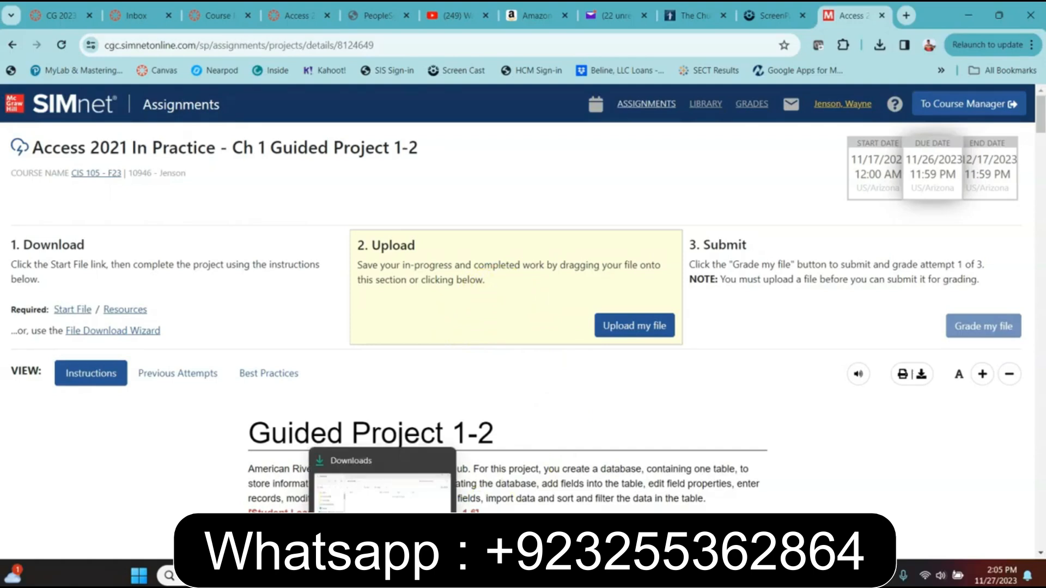
Open the downloaded GuidedProject-1-2 database from the Downloads folder in Access
left_click(382, 576)
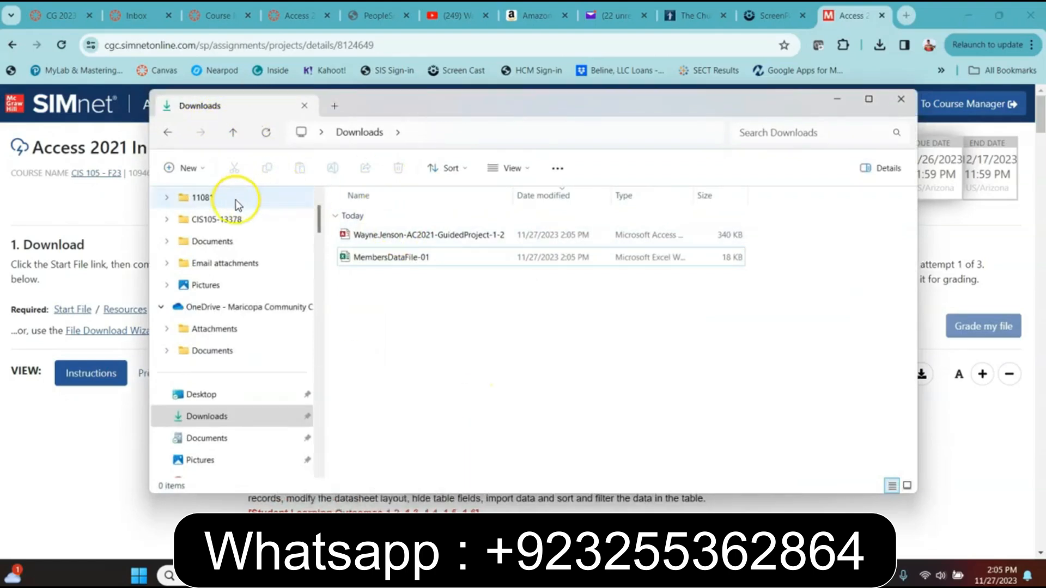
left_click(196, 419)
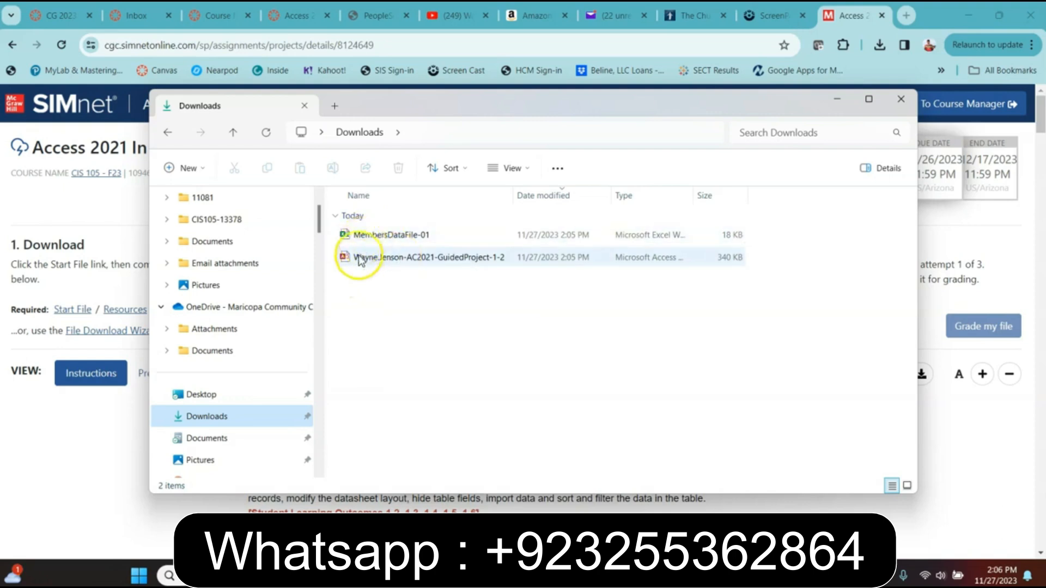
double_click(402, 259)
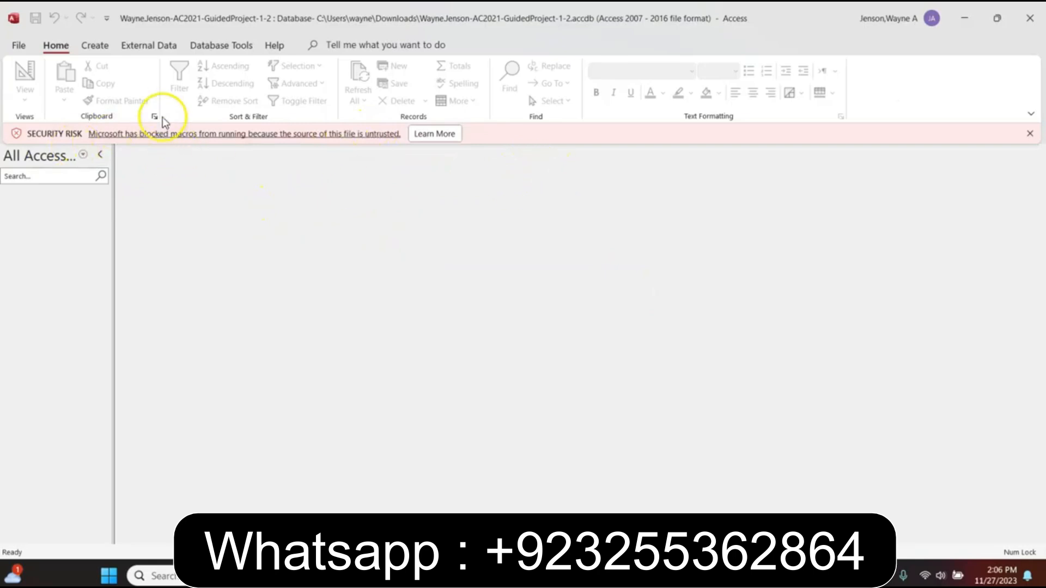
left_click(396, 576)
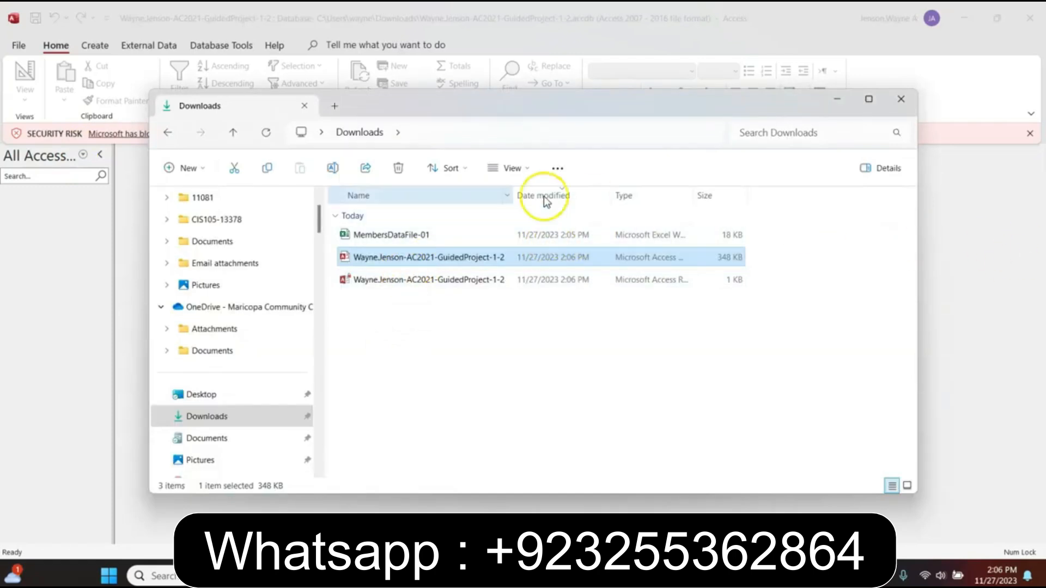
Unblock the GuidedProject-1-2 .accdb file in its Properties, then minimize File Explorer
right_click(386, 260)
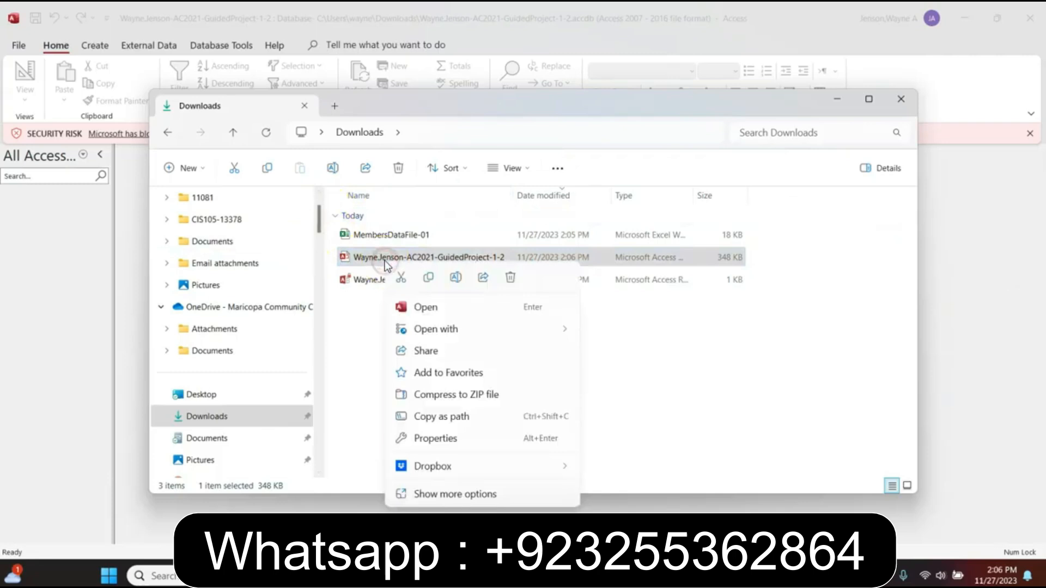
left_click(428, 440)
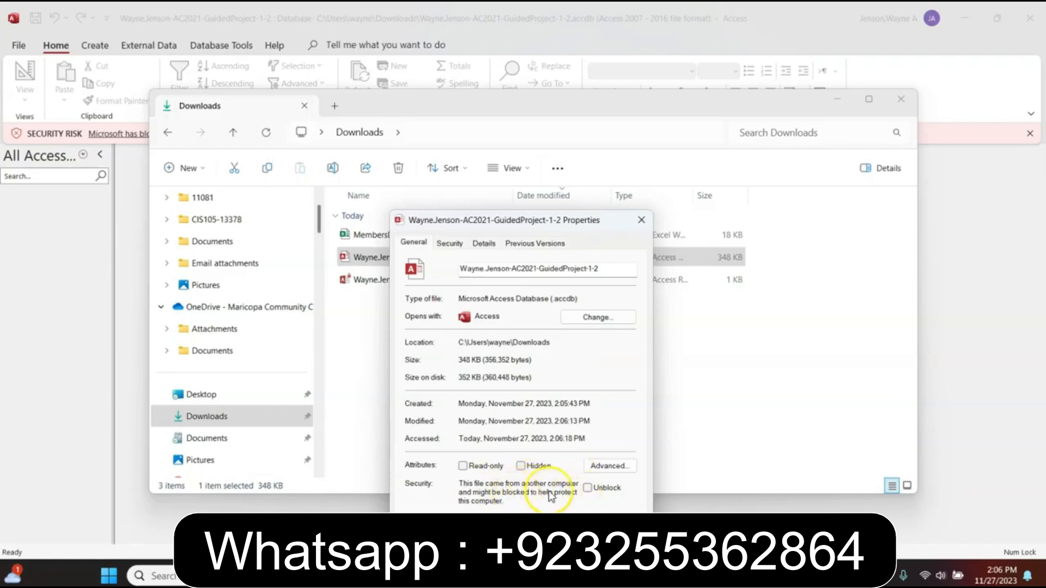
left_click(589, 488)
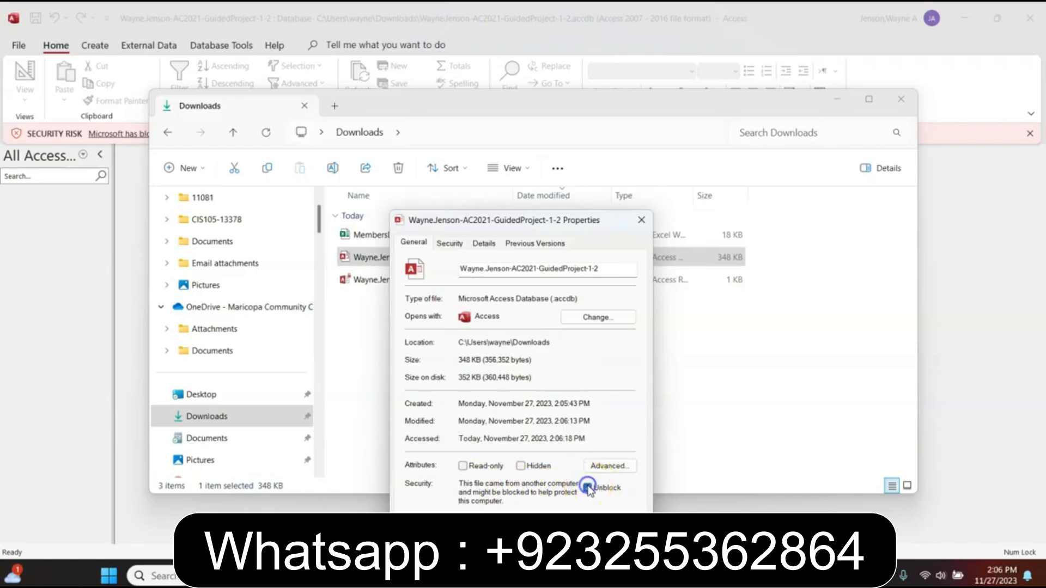
left_click(619, 551)
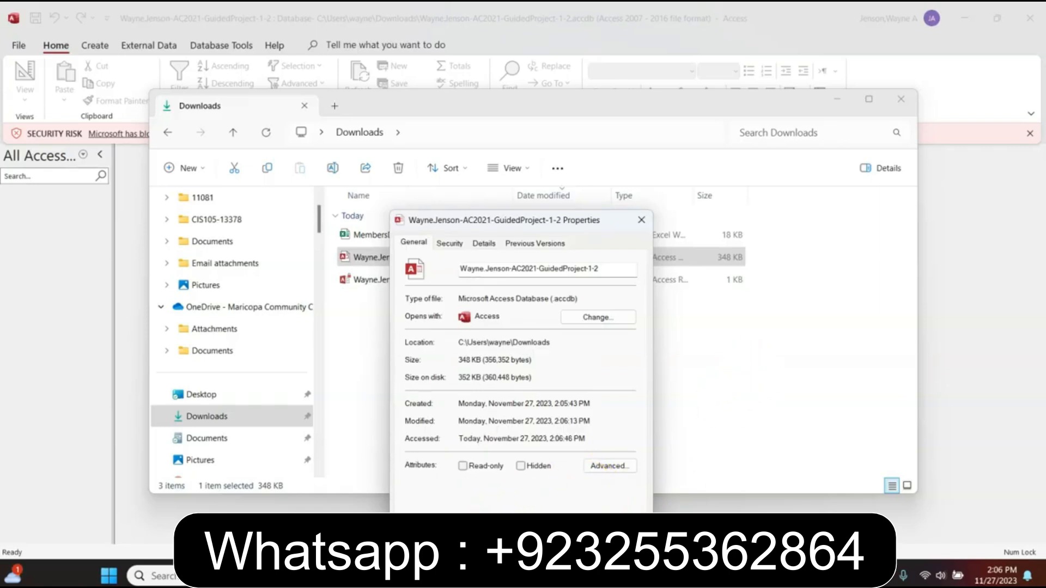
left_click(525, 550)
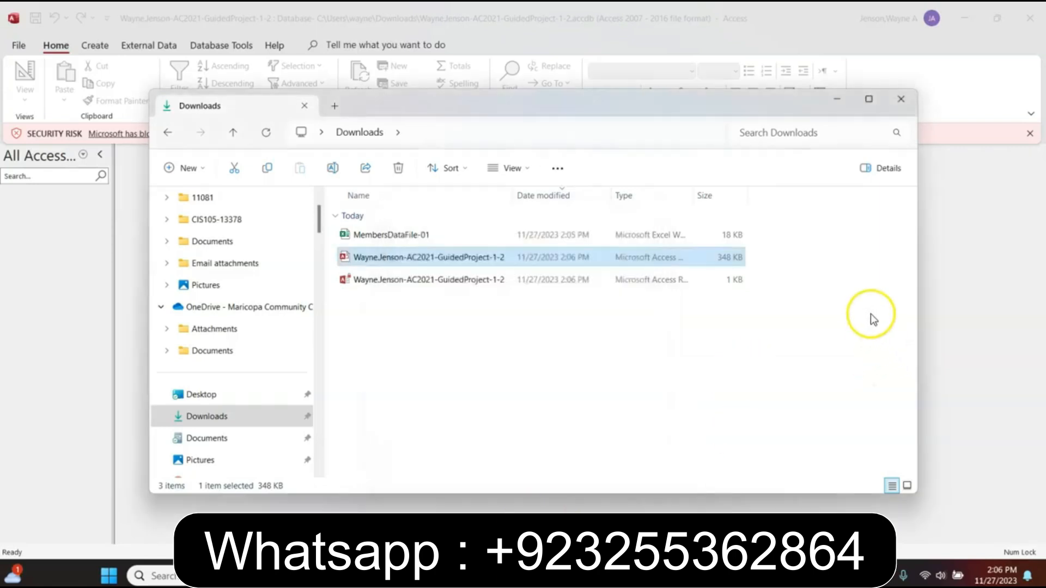
left_click(837, 101)
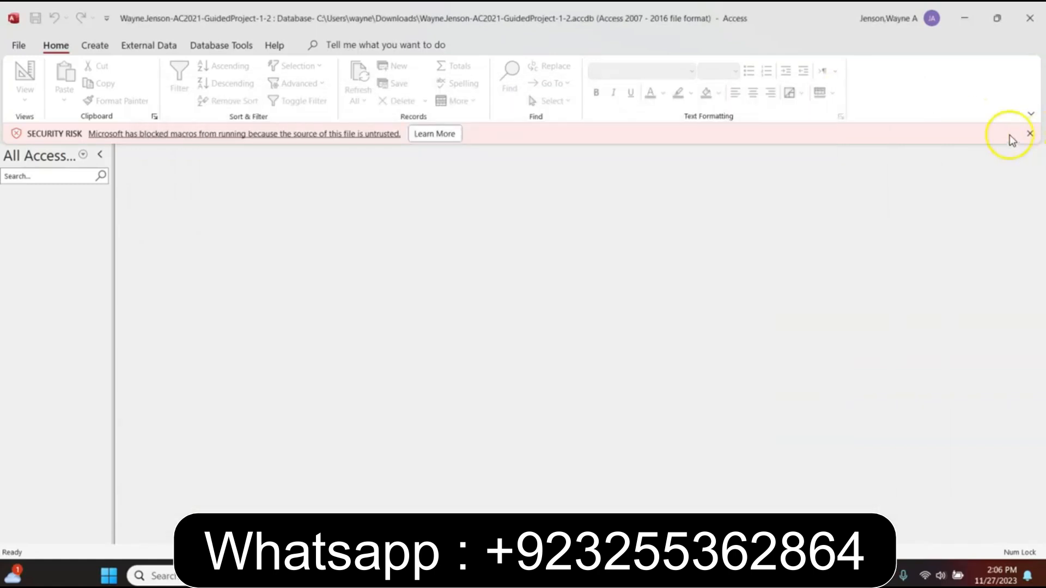
Dismiss the SECURITY RISK message bar and minimize Access to return to SIMnet
left_click(1029, 134)
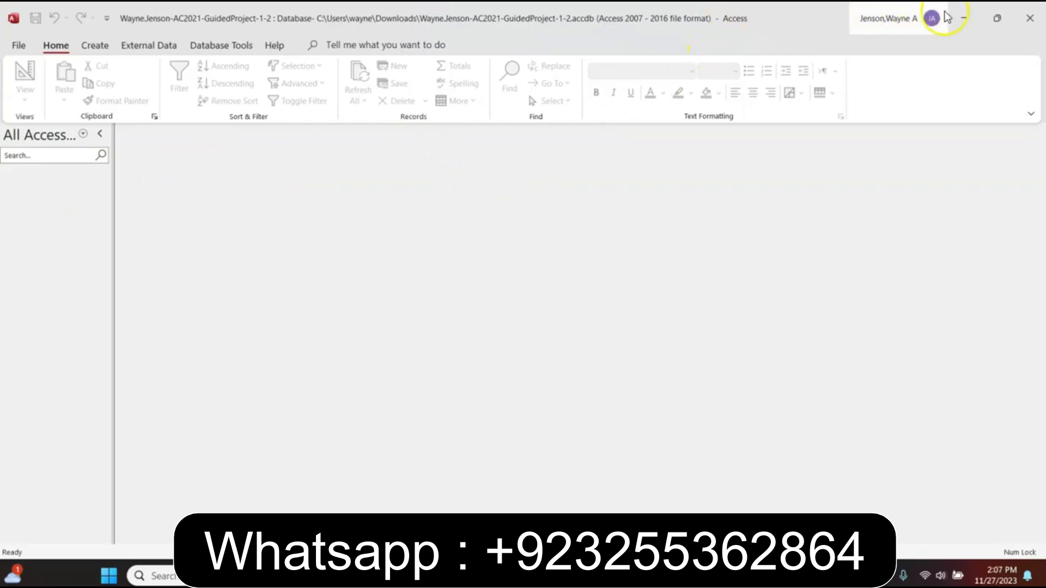
left_click(963, 18)
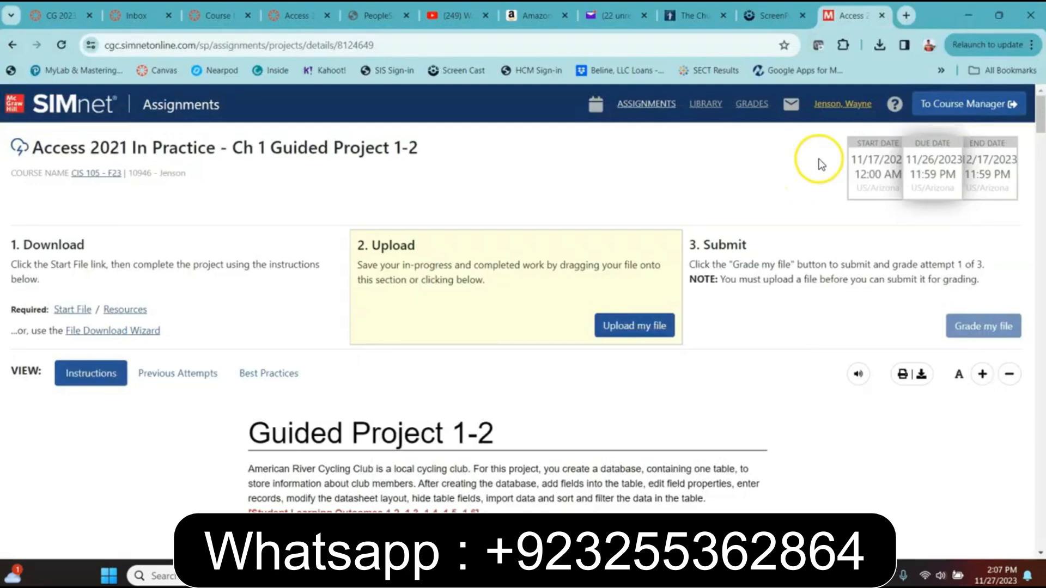
Tick steps 1a and 1b in the SIMnet project checklist, leaving 1c unchecked
scroll(314, 455, "down", 12)
scroll(316, 437, "up", 2)
left_click(277, 338)
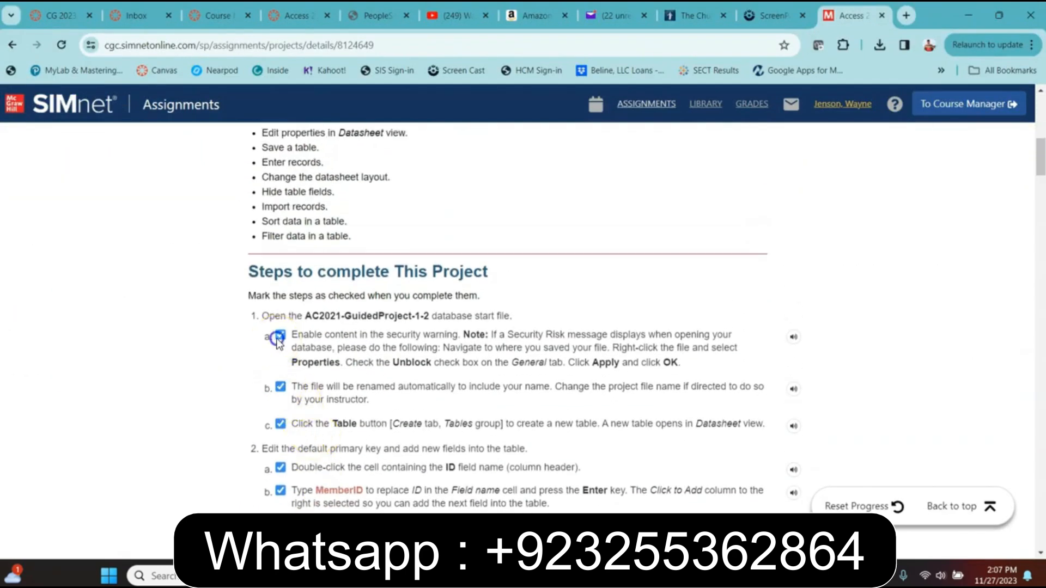
left_click(280, 387)
left_click(280, 425)
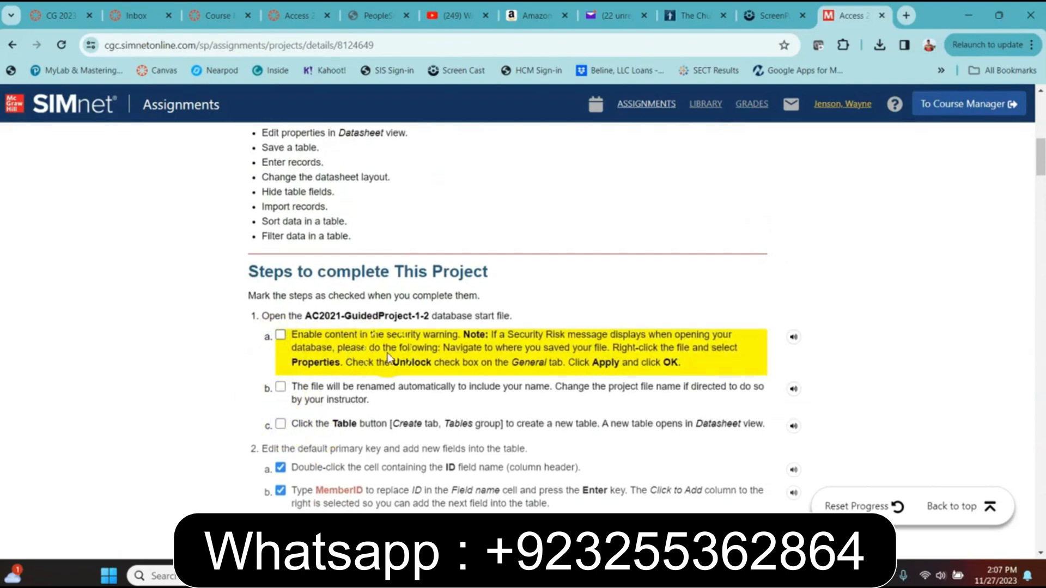
left_click(278, 335)
left_click(280, 334)
left_click(280, 387)
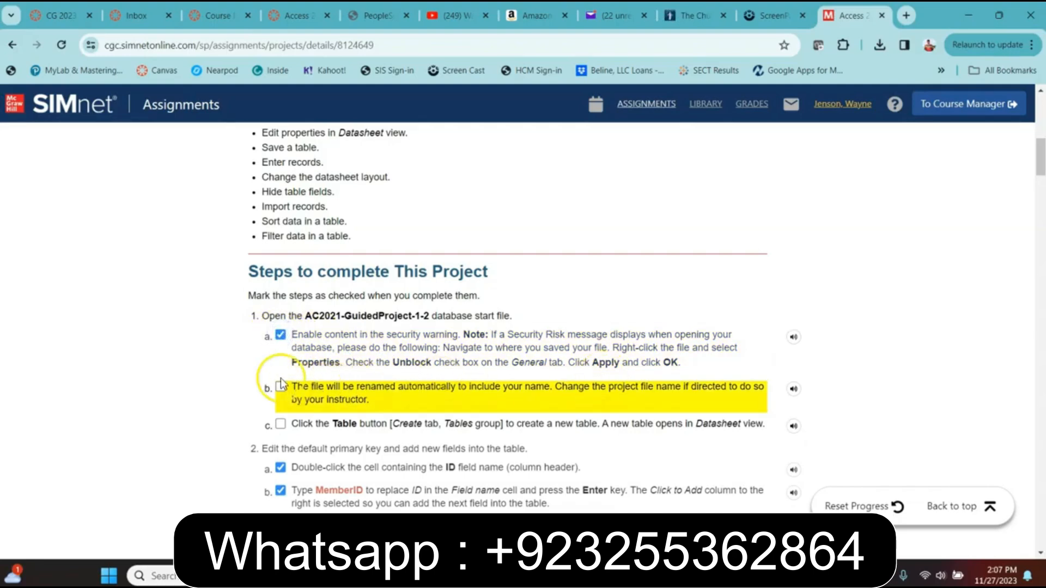
left_click(281, 425)
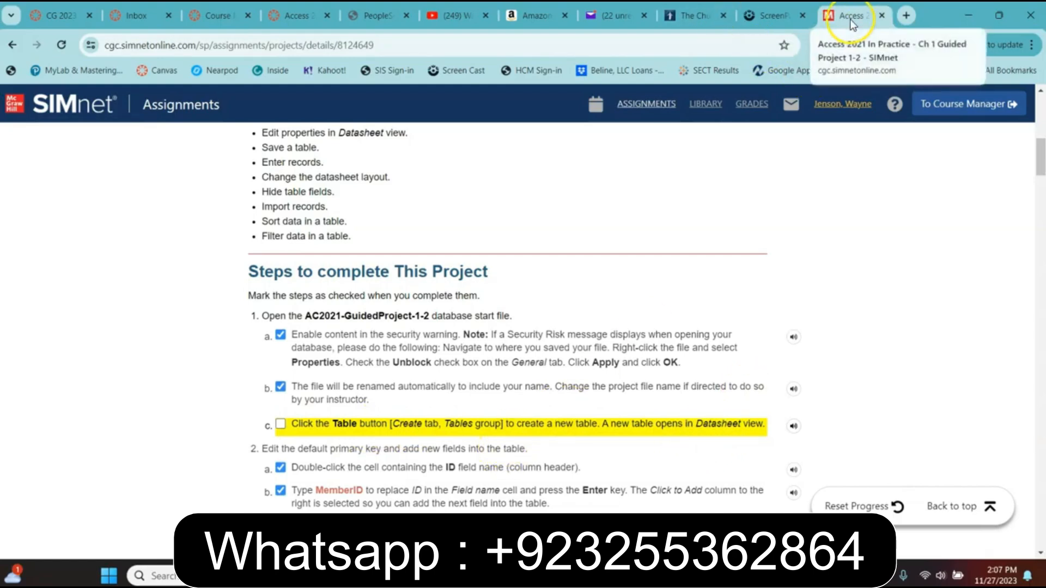
Close the SIMnet tab and bring the Guided Project 1-2 database in Access to the front
left_click(881, 15)
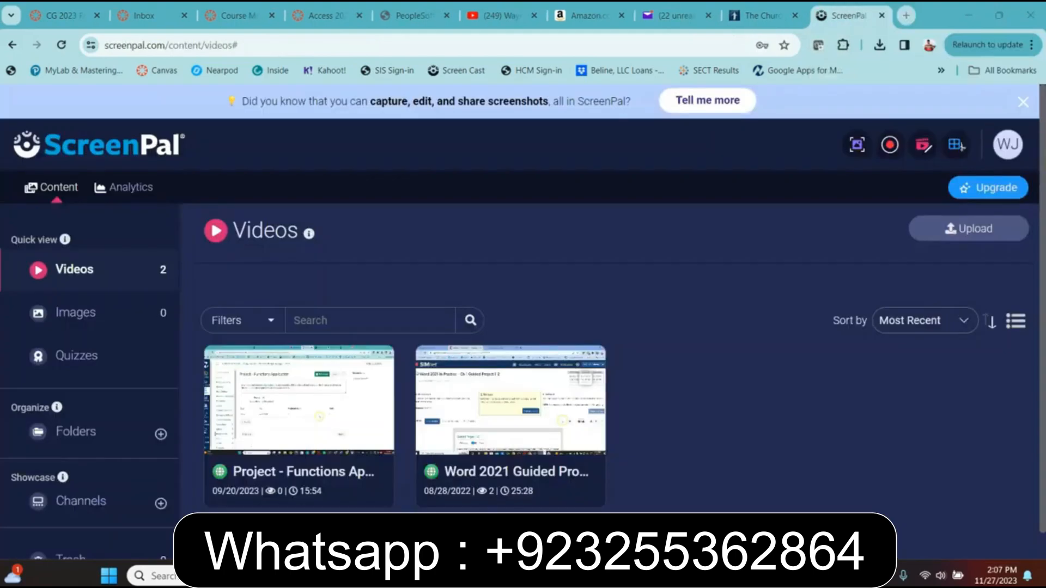
mouse_move(804, 576)
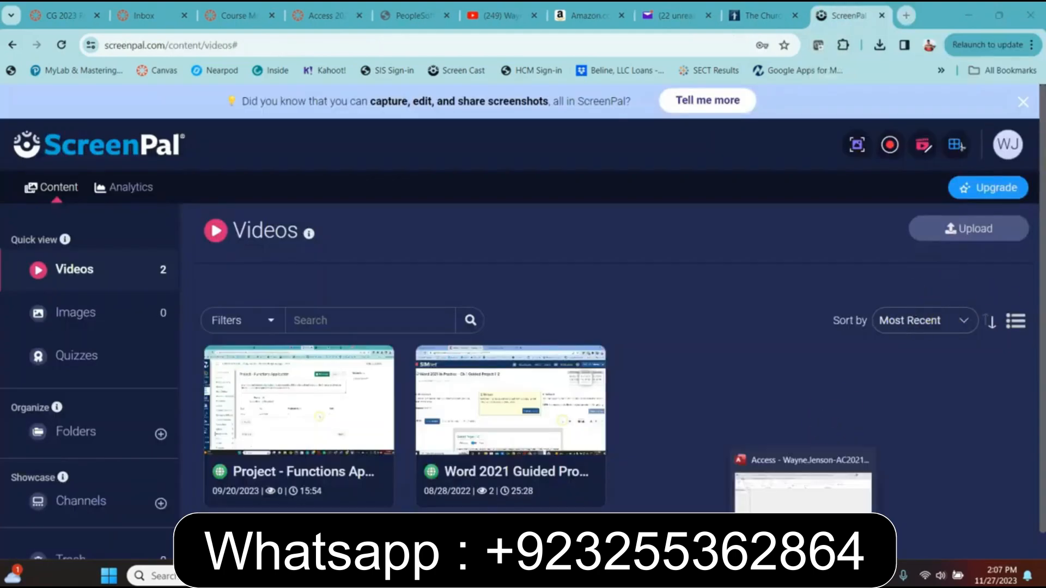
left_click(803, 485)
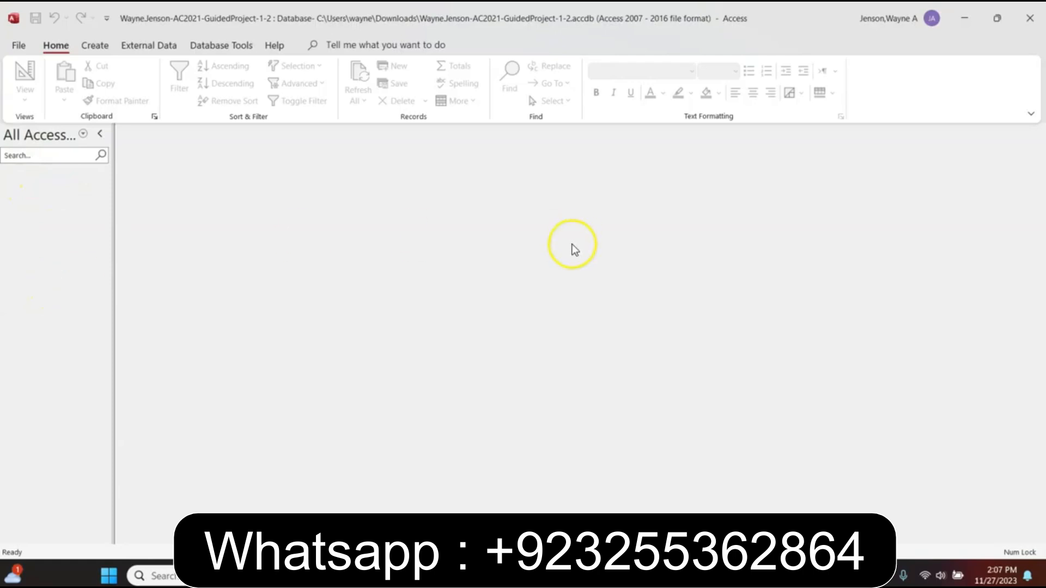
left_click(89, 45)
Create a new blank table and rename its ID field to MemberID
left_click(76, 82)
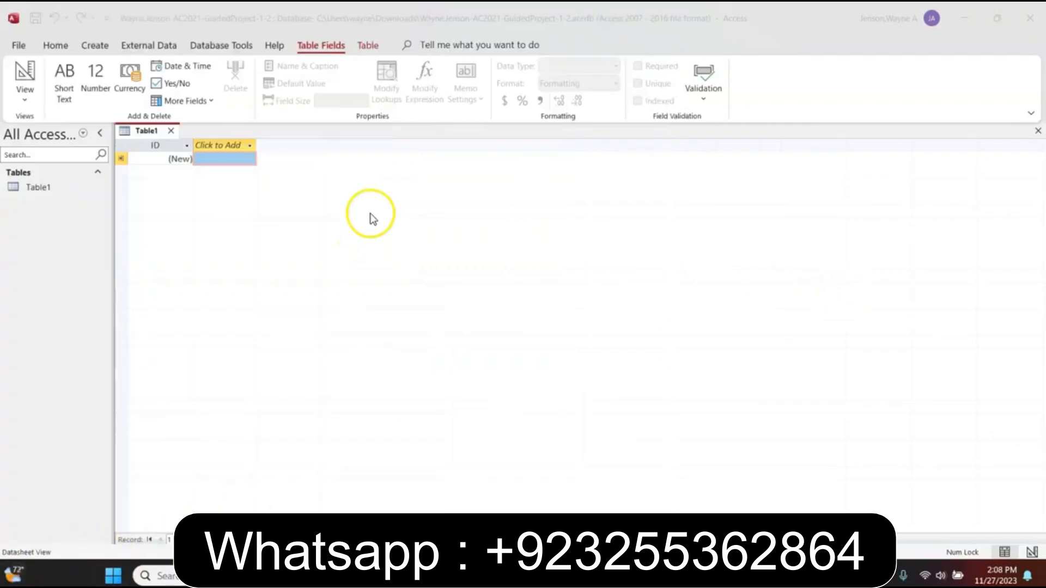
double_click(155, 146)
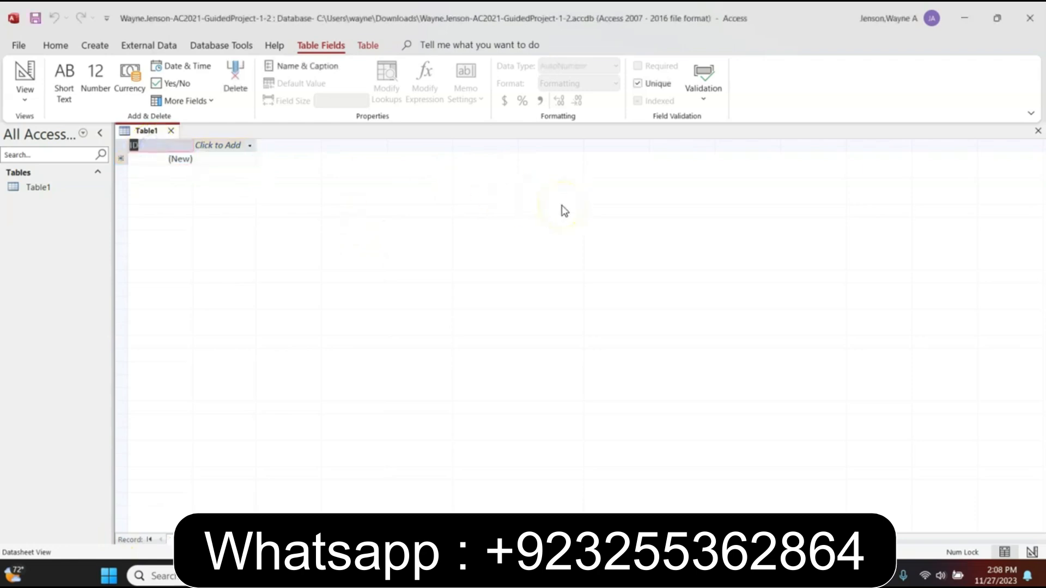
type("MEM")
key("BackSpace")
key("BackSpace")
key("BackSpace")
type("m")
key("Return")
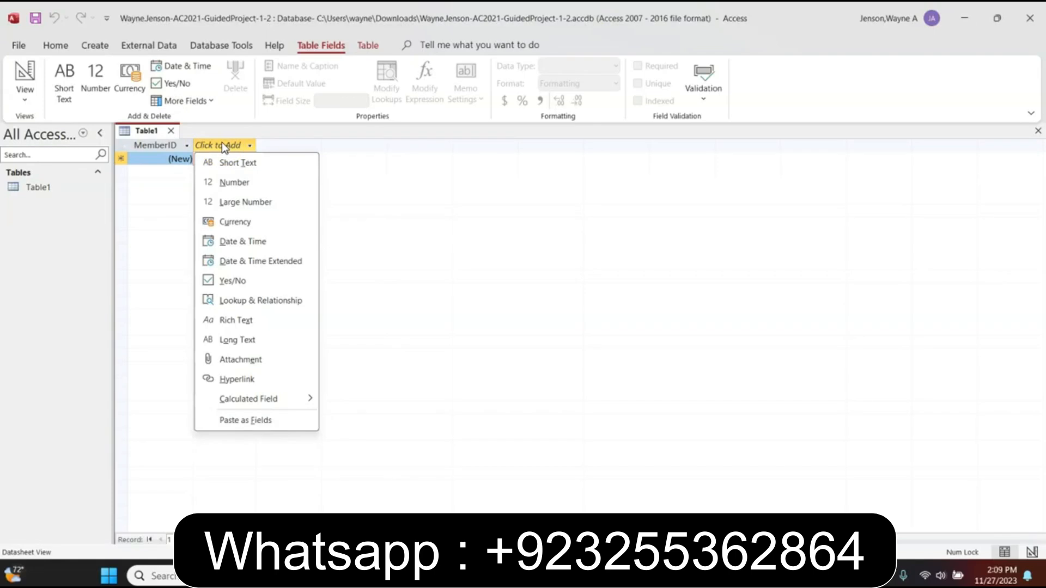
Add FirstName and LastName Short Text fields after MemberID
left_click(234, 164)
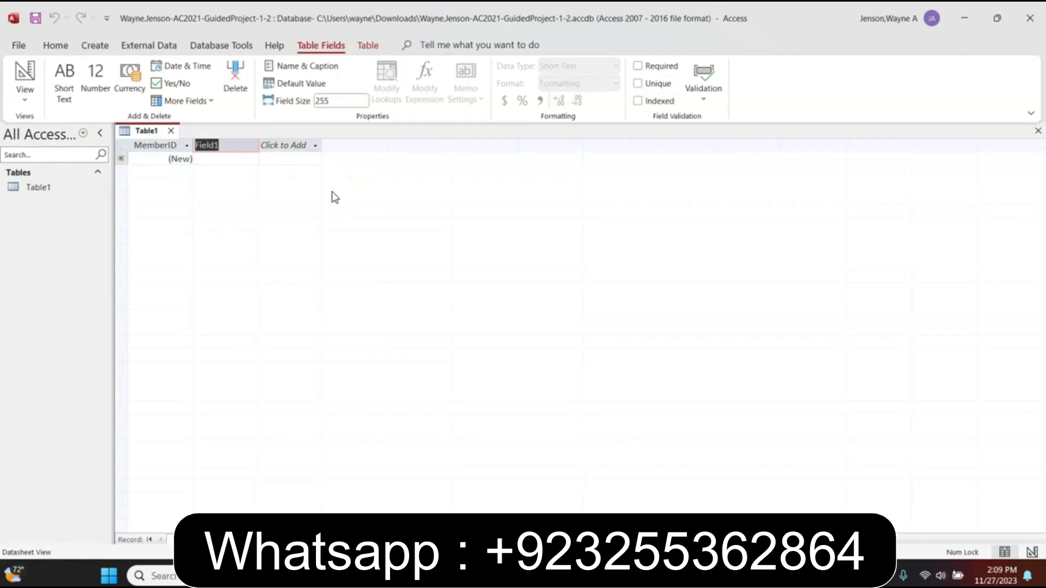
type("FirstNam")
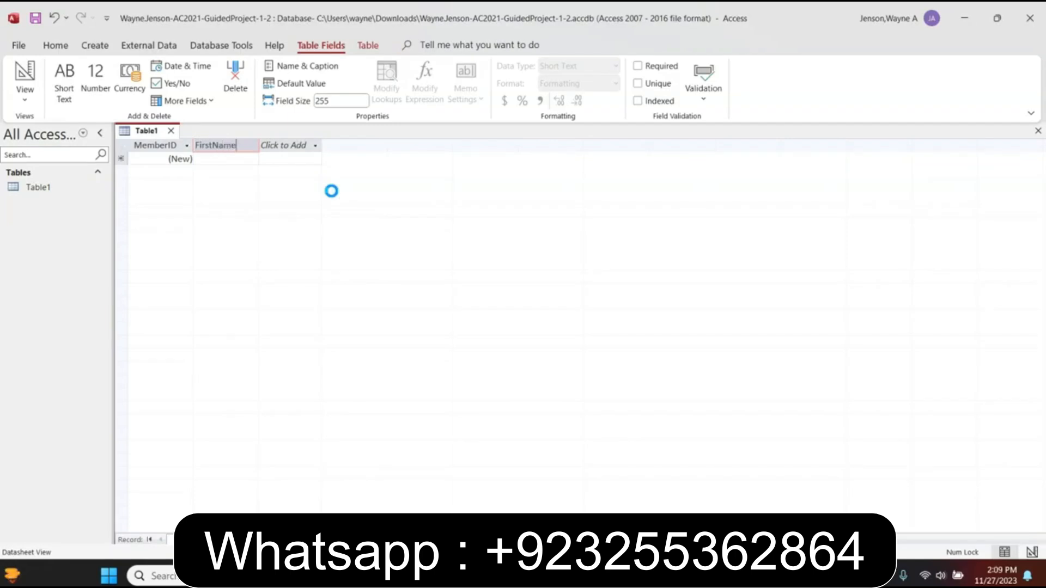
key("Return")
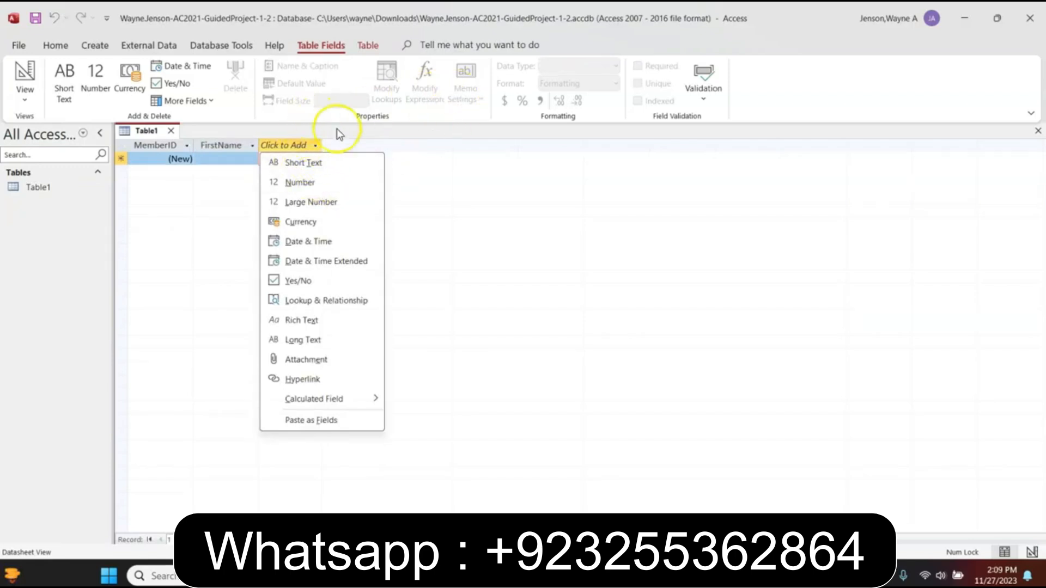
left_click(317, 162)
type("Last")
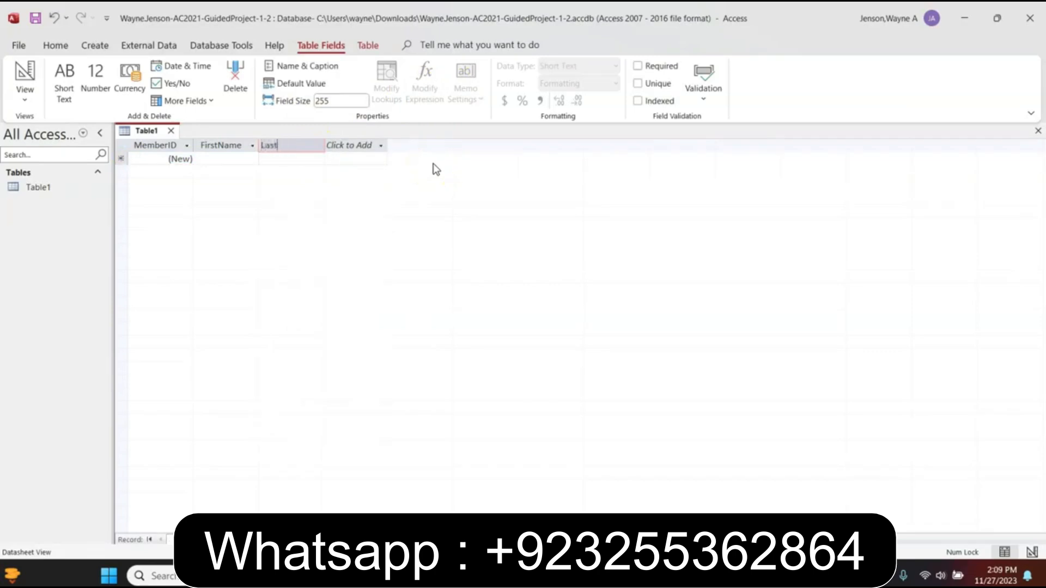
type("Name")
left_click(502, 146)
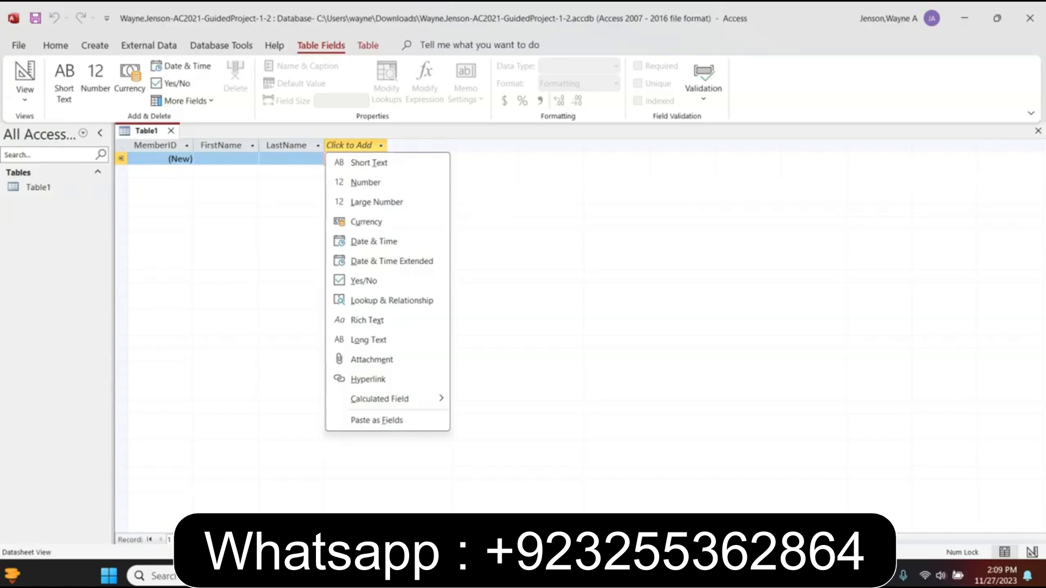
Add Address, City and State Short Text fields to the table
left_click(374, 167)
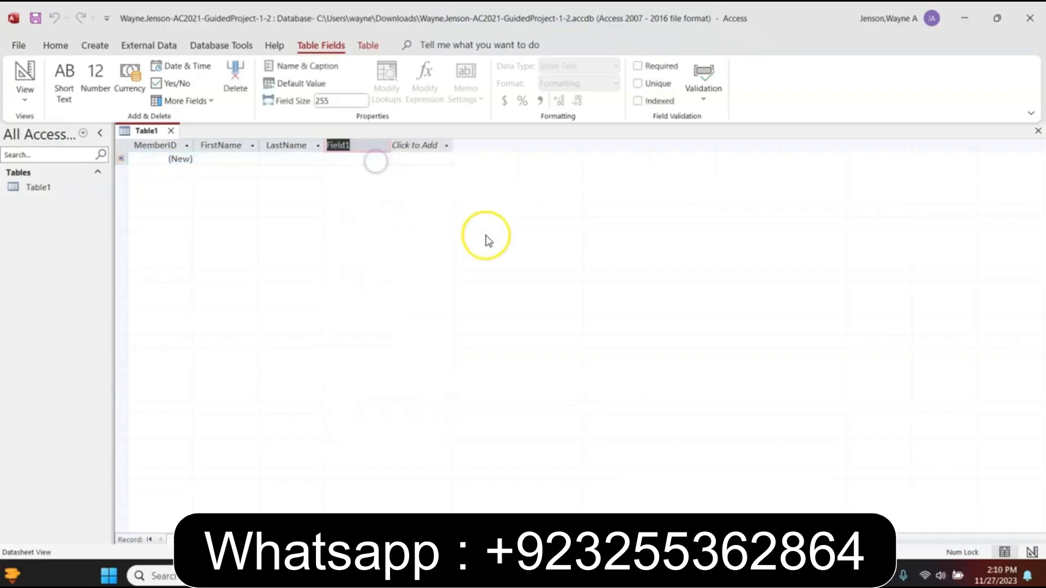
type("Address")
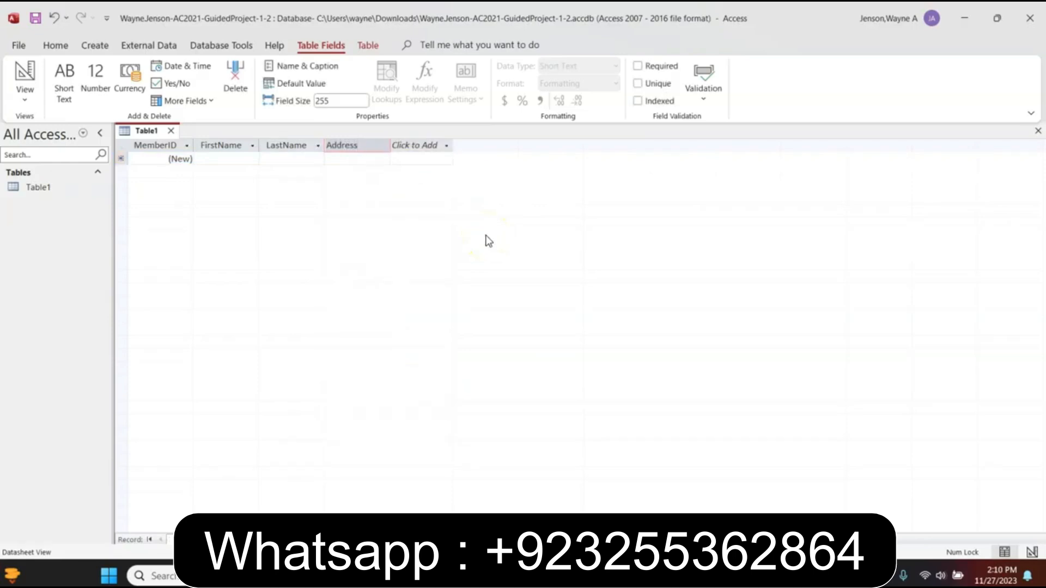
key("Return")
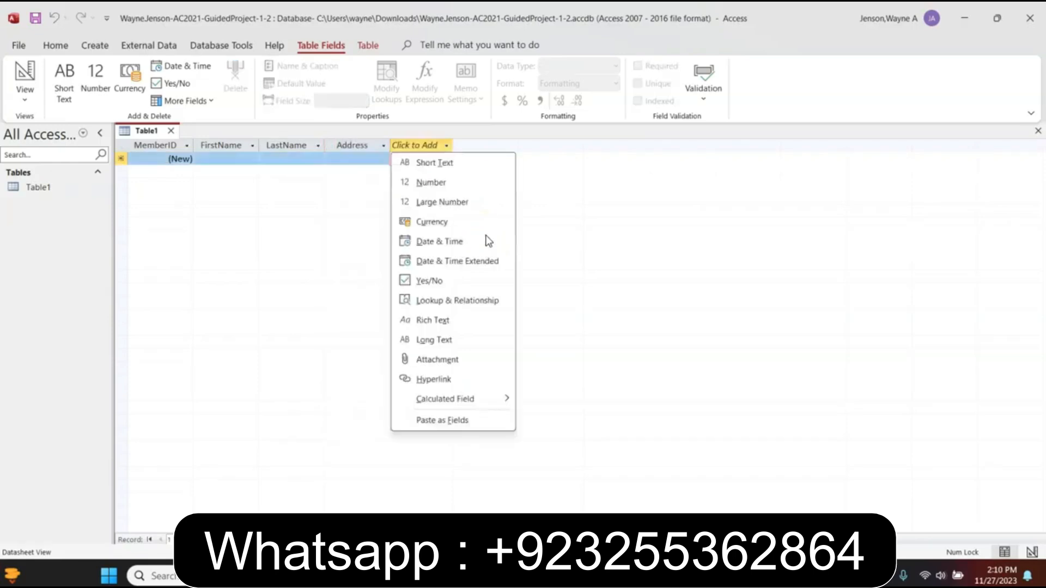
left_click(441, 163)
type("City")
key("Return")
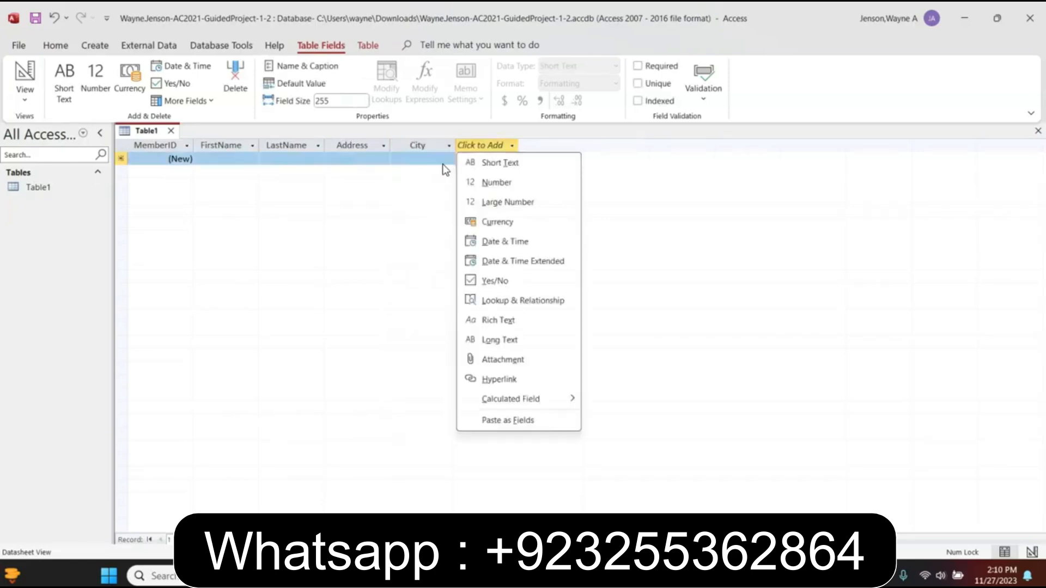
left_click(506, 163)
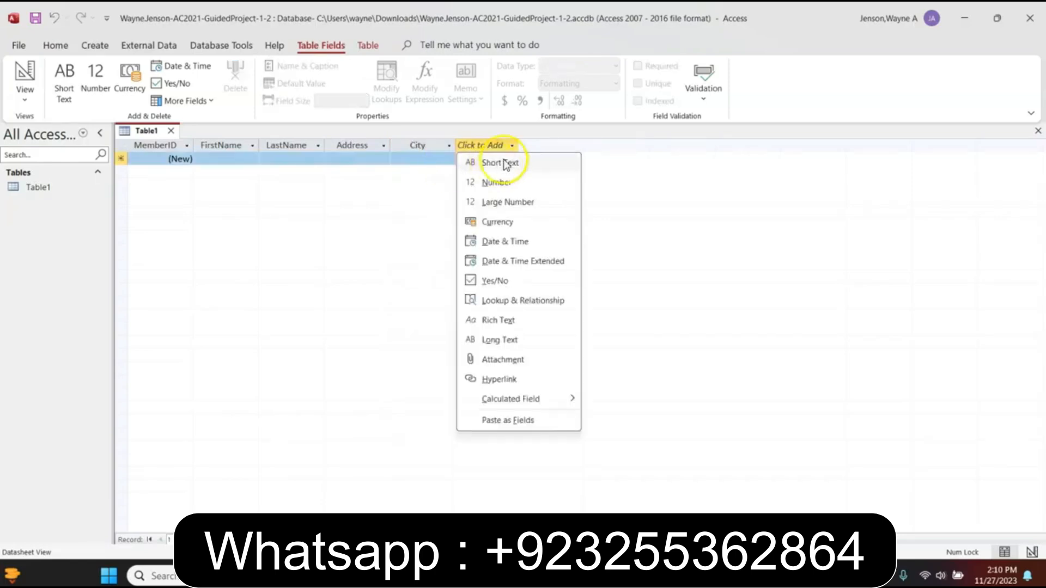
left_click(510, 165)
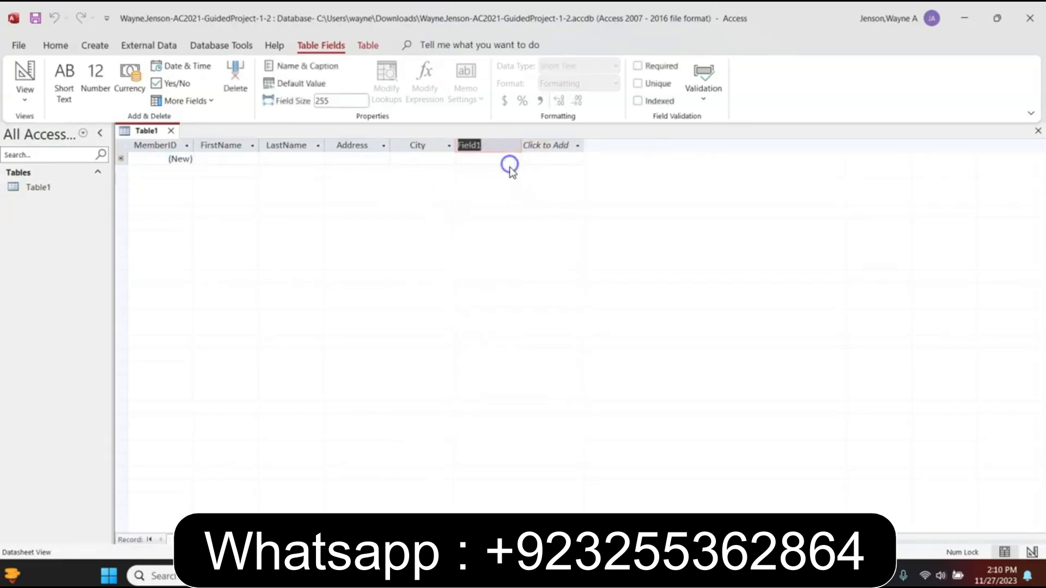
type("State")
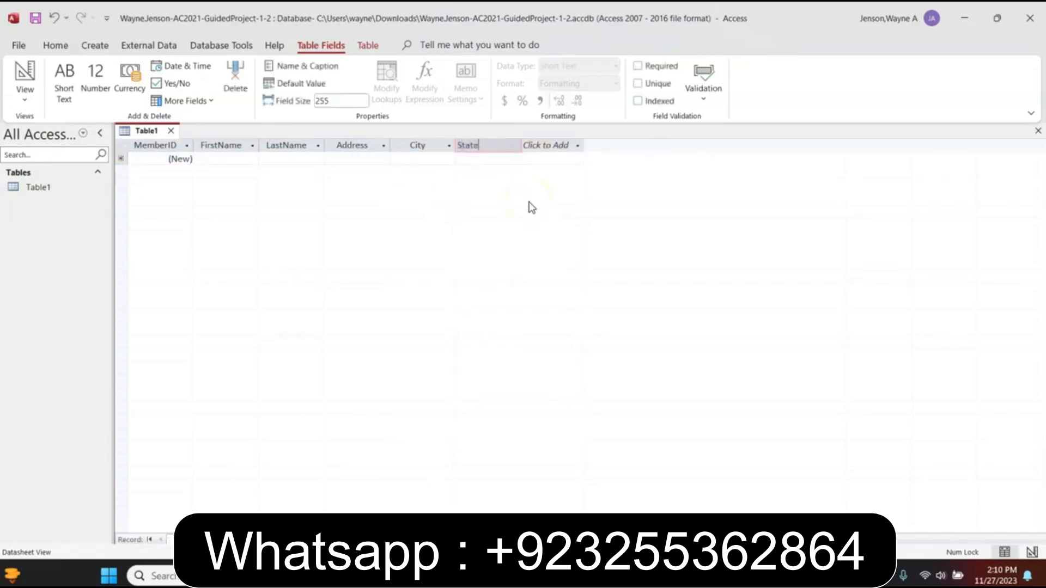
key("Return")
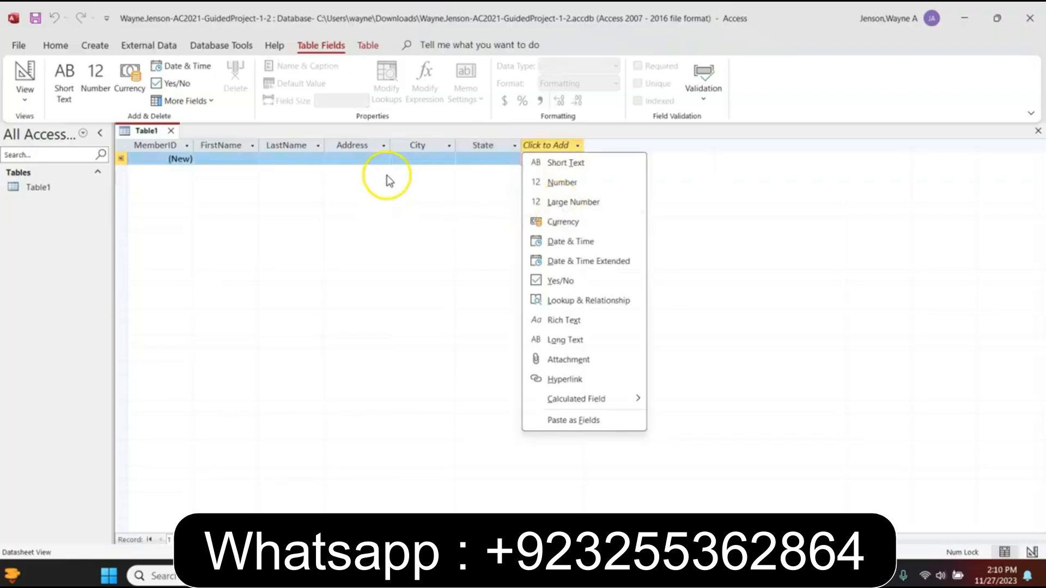
Add a ZIPCode Short Text field, correcting its capitalisation
left_click(551, 160)
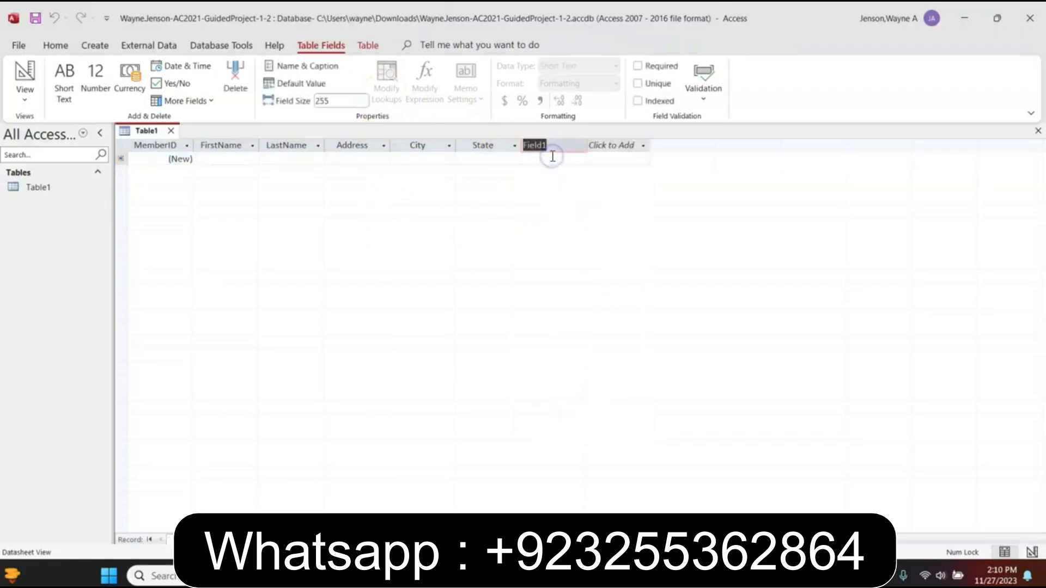
type("ZipCode")
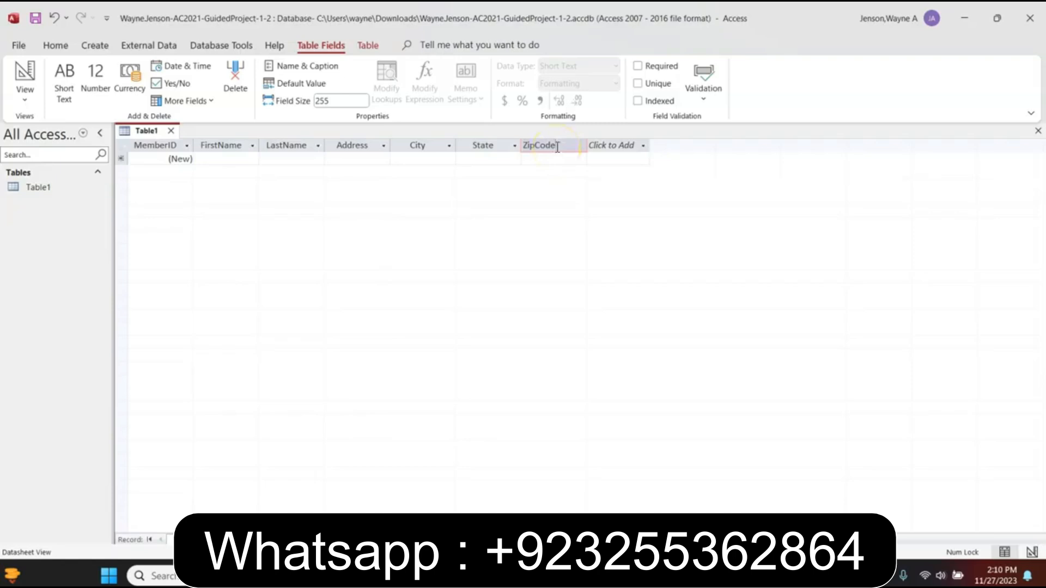
left_click(537, 145)
key("BackSpace")
key("BackSpace")
type("IP")
key("Return")
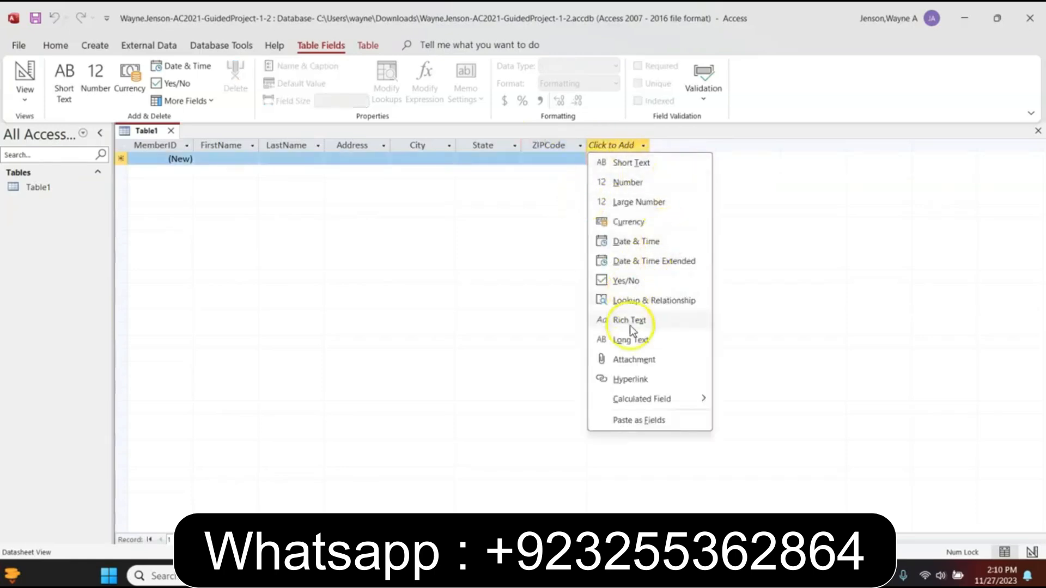
Add an EmailAddress Hyperlink field and a CellPhoneNumber Short Text field
left_click(627, 380)
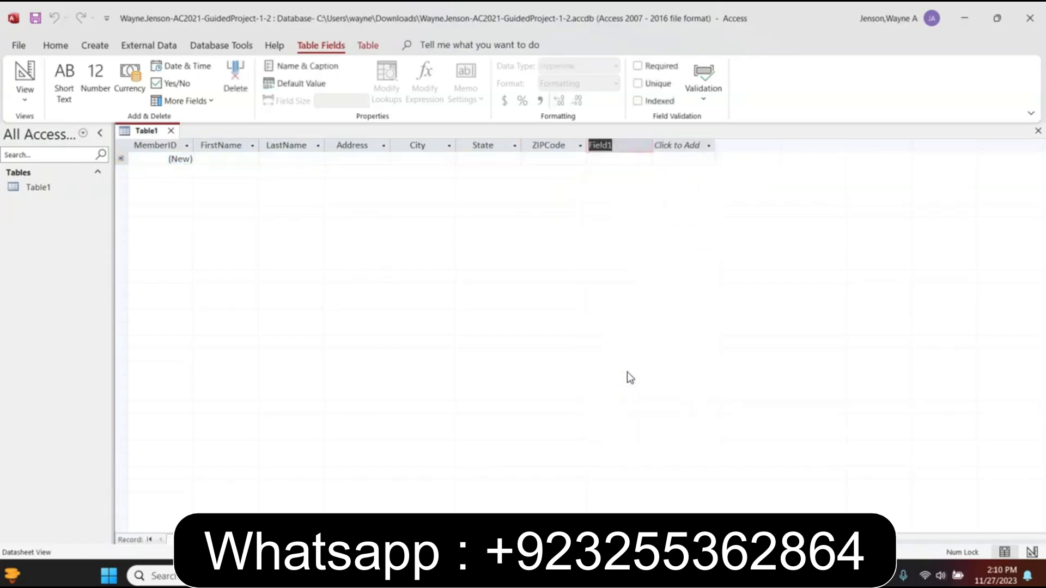
type("EmailAddress")
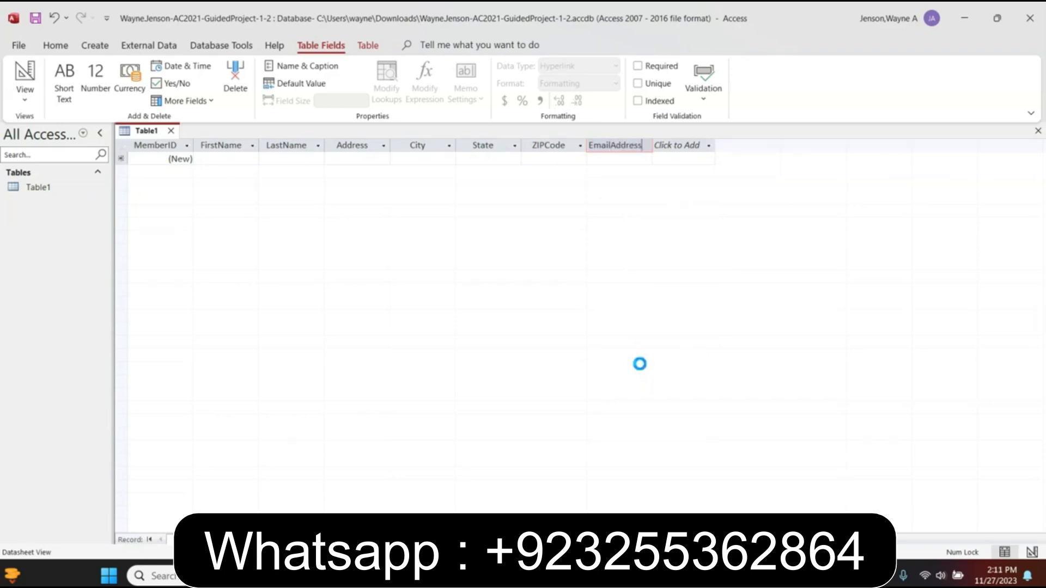
key("Return")
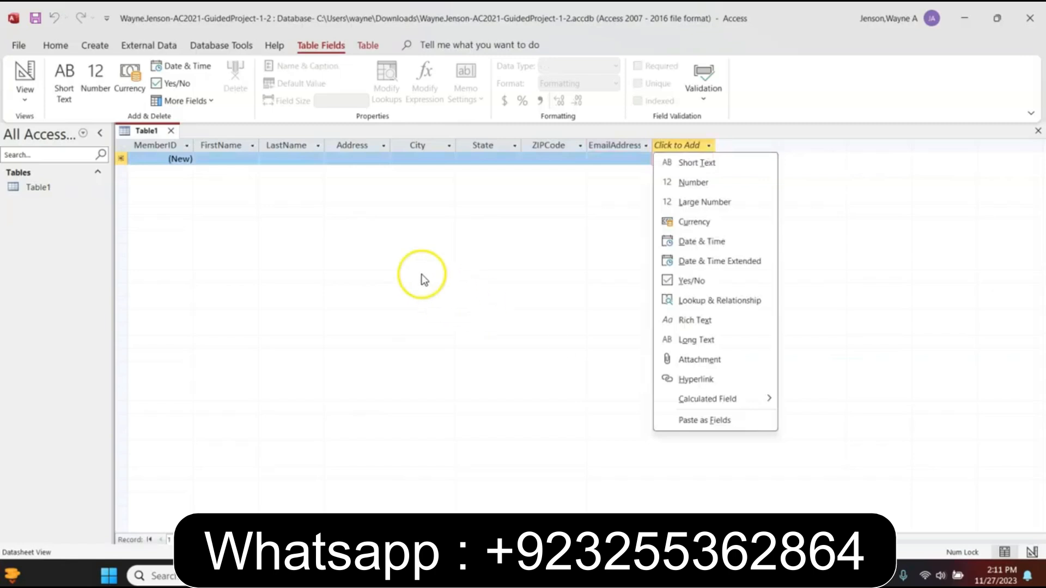
left_click(715, 162)
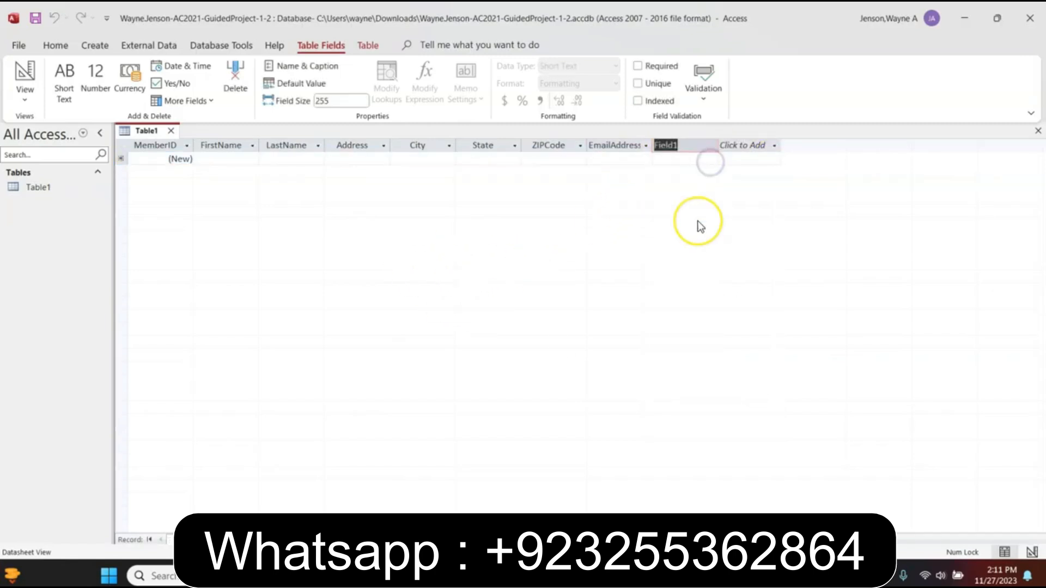
type("C")
type("ell")
type("Phone")
type("Number")
left_click(722, 199)
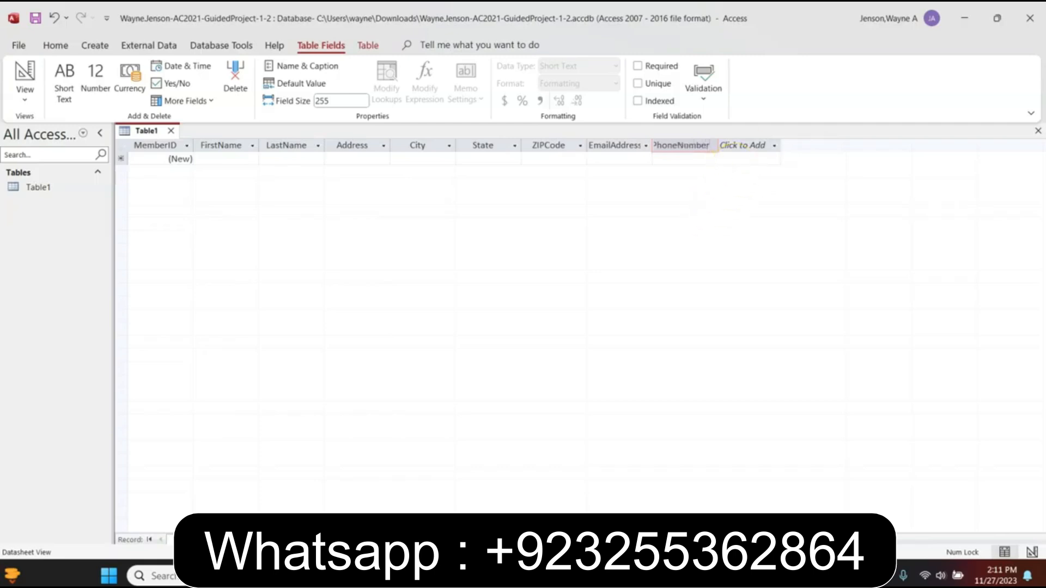
Save Table1 with the table name Members
key("ctrl+s")
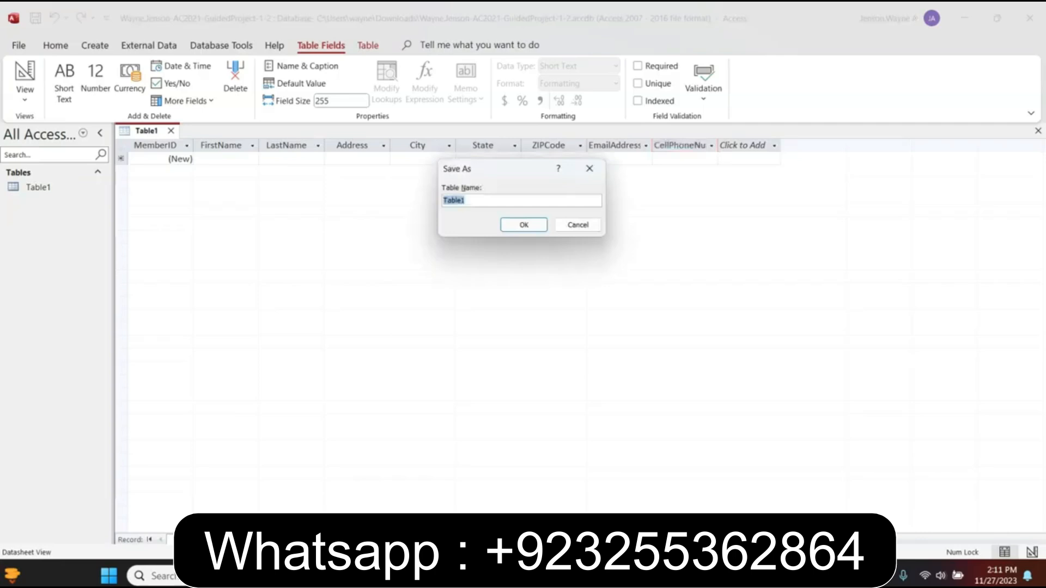
type("Mem")
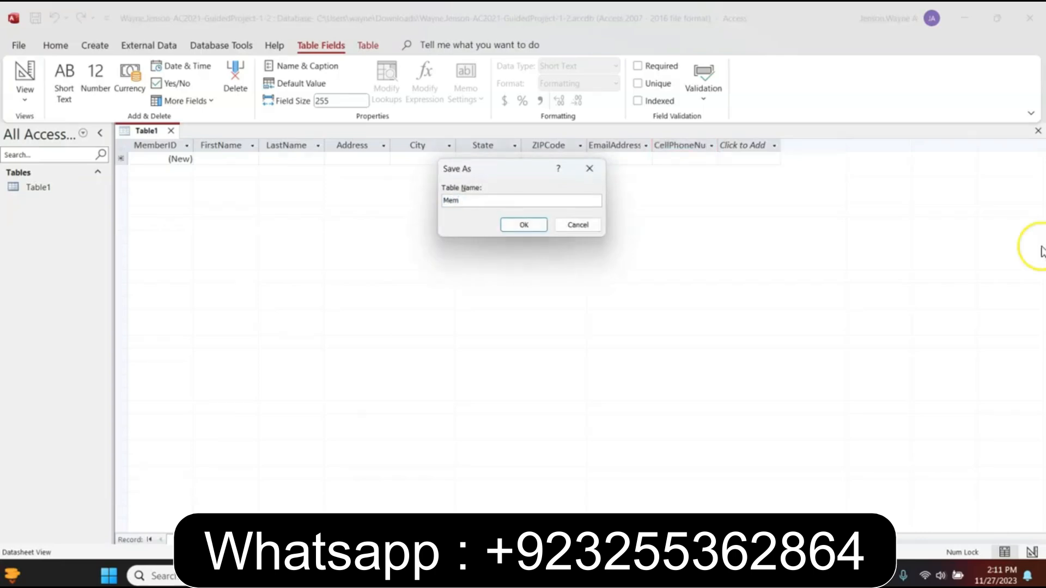
type("bers")
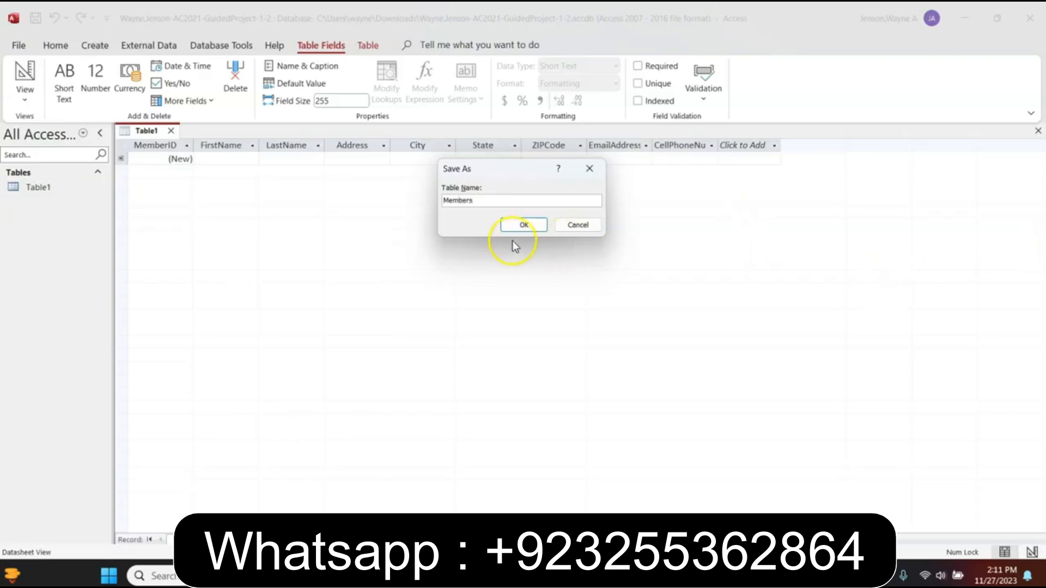
left_click(515, 226)
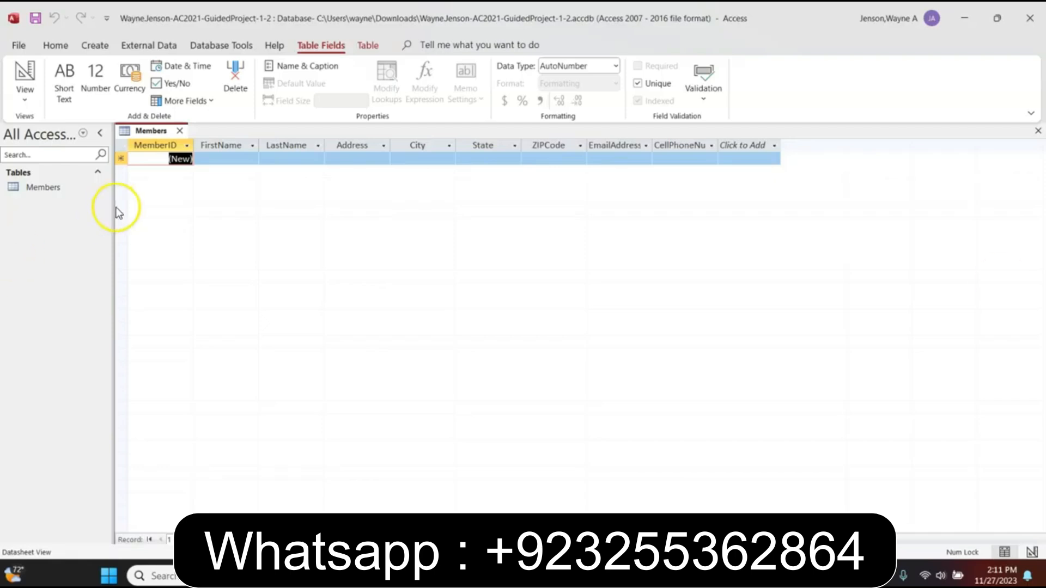
Set the MemberID field's caption to 'Member ID'
left_click(154, 146)
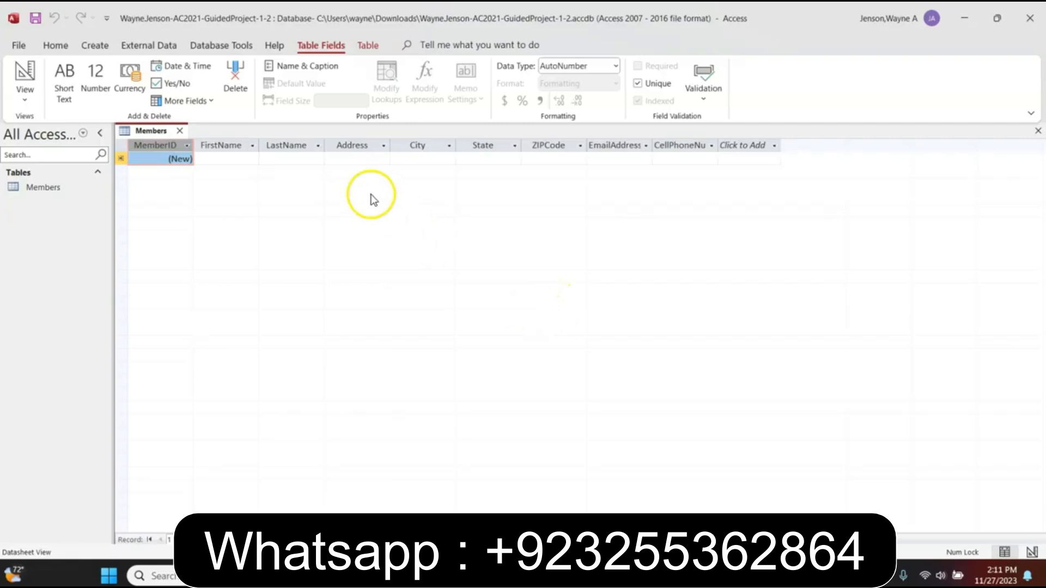
left_click(298, 67)
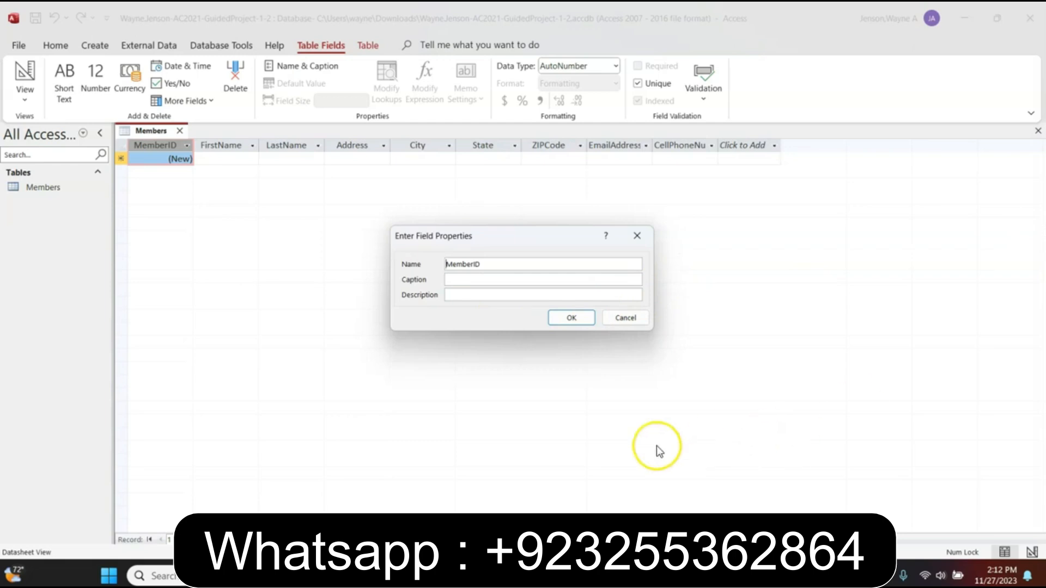
left_click(478, 280)
type("Member Id")
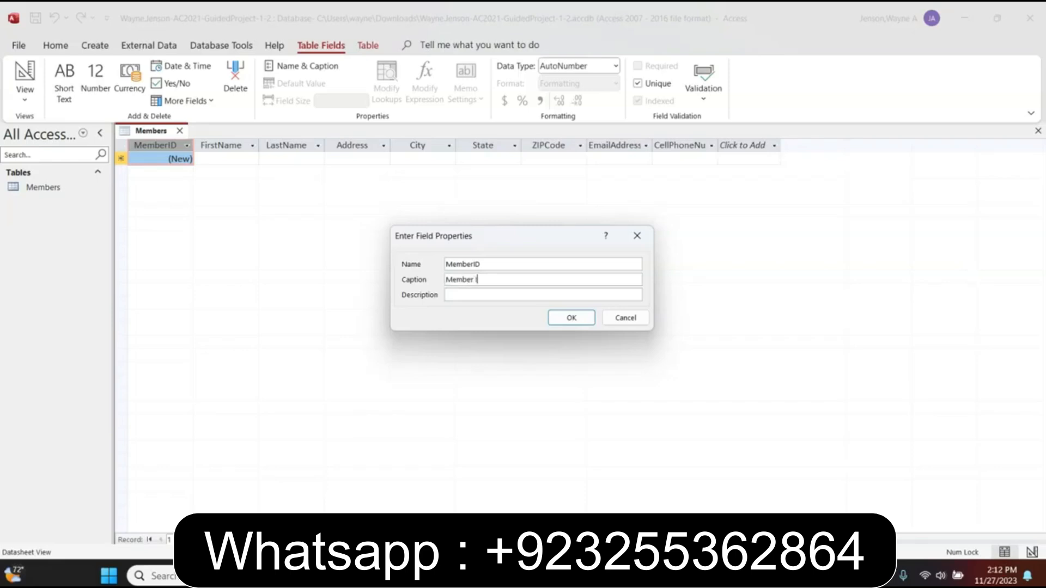
key("BackSpace")
type("D")
left_click(981, 263)
left_click(561, 318)
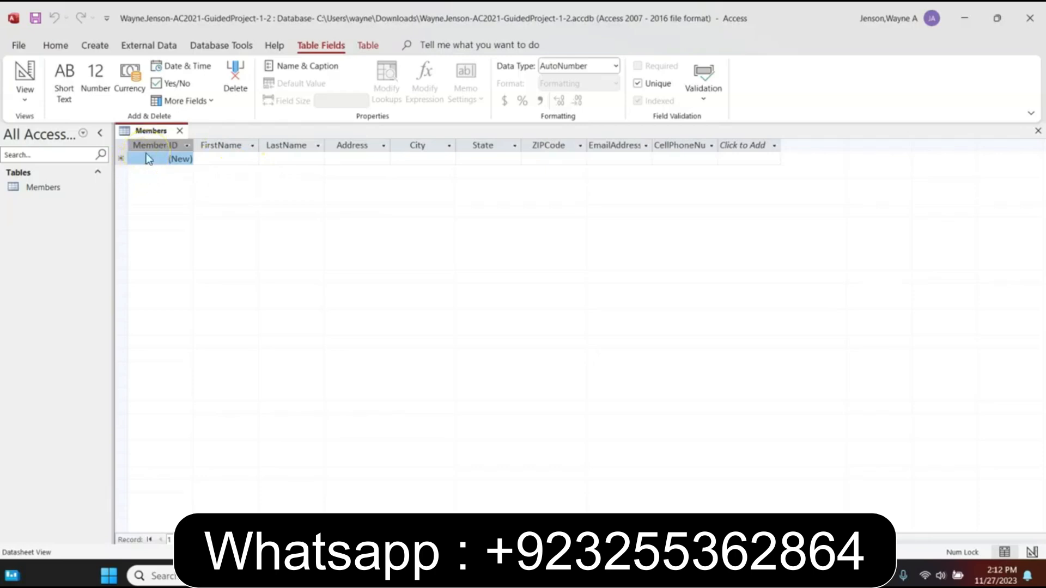
Give the FirstName field the caption 'Fisrt Name'
left_click(285, 146)
left_click(225, 144)
left_click(294, 66)
left_click(463, 280)
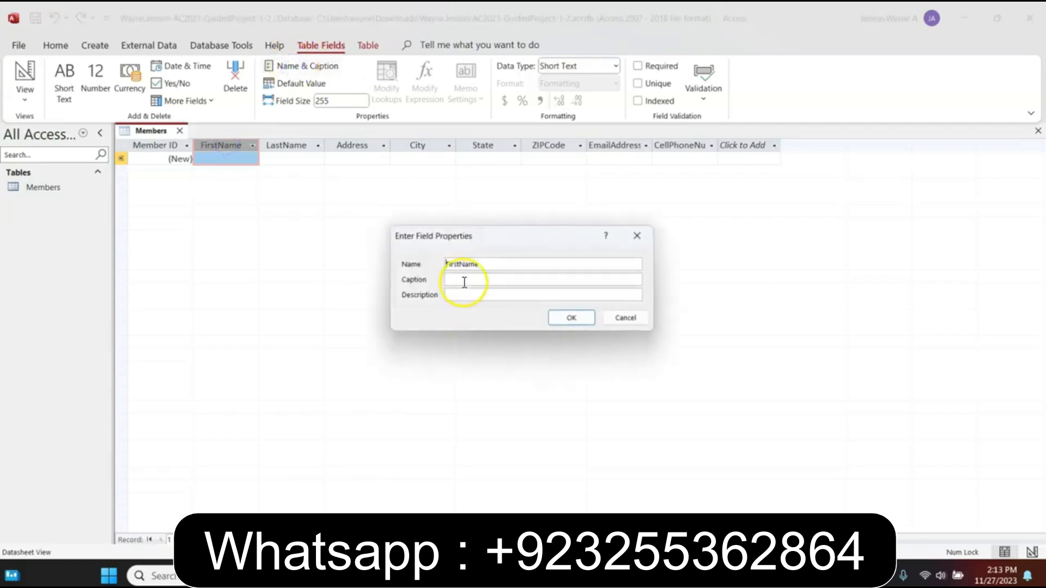
type("Fisrt Name")
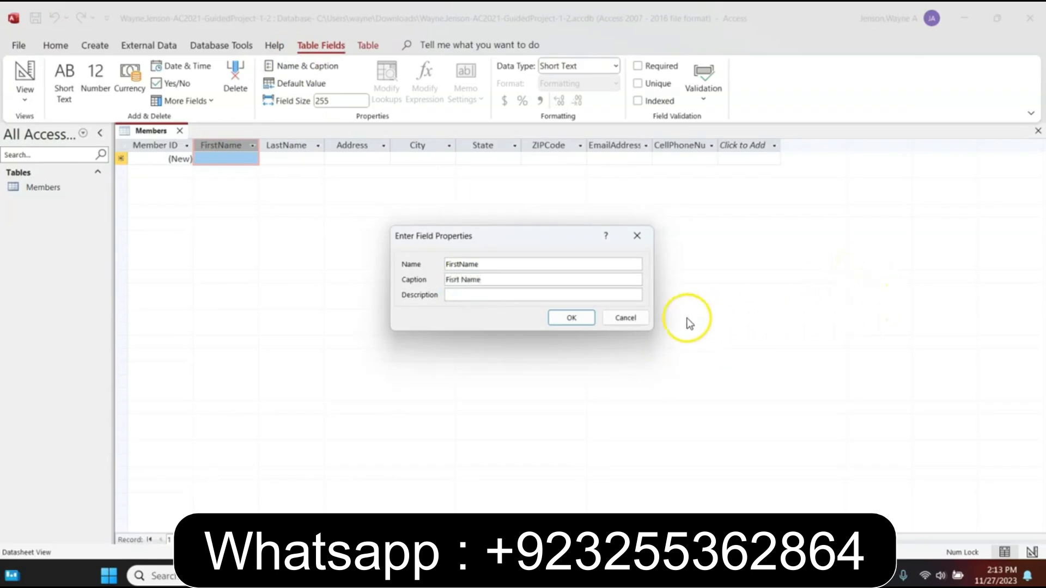
left_click(578, 318)
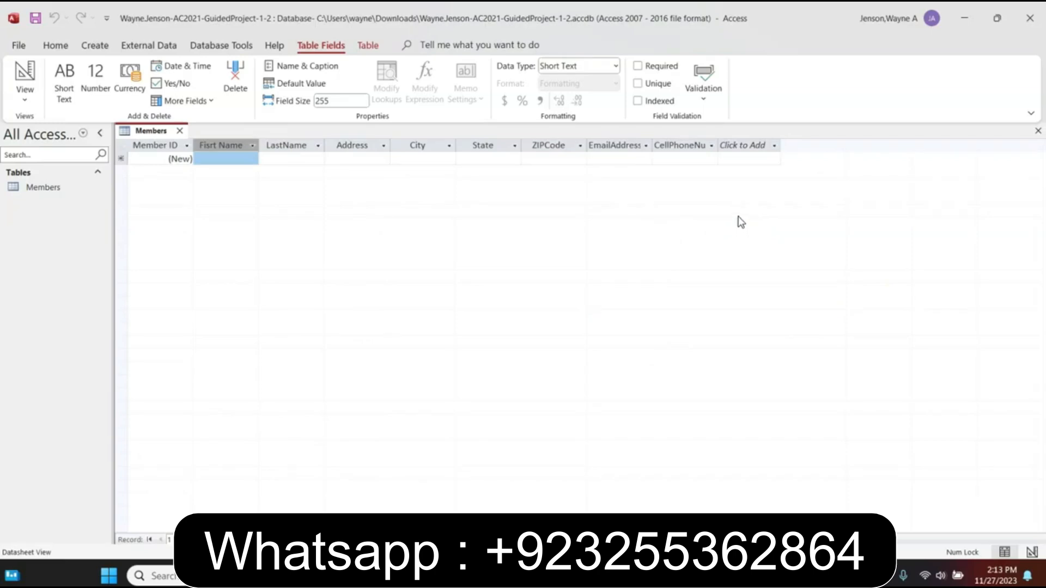
Set the FirstName field size to 20
left_click(705, 216)
left_click(329, 102)
type("20")
key("Return")
Caption the LastName field 'Last Name' and set its field size to 25
left_click(291, 147)
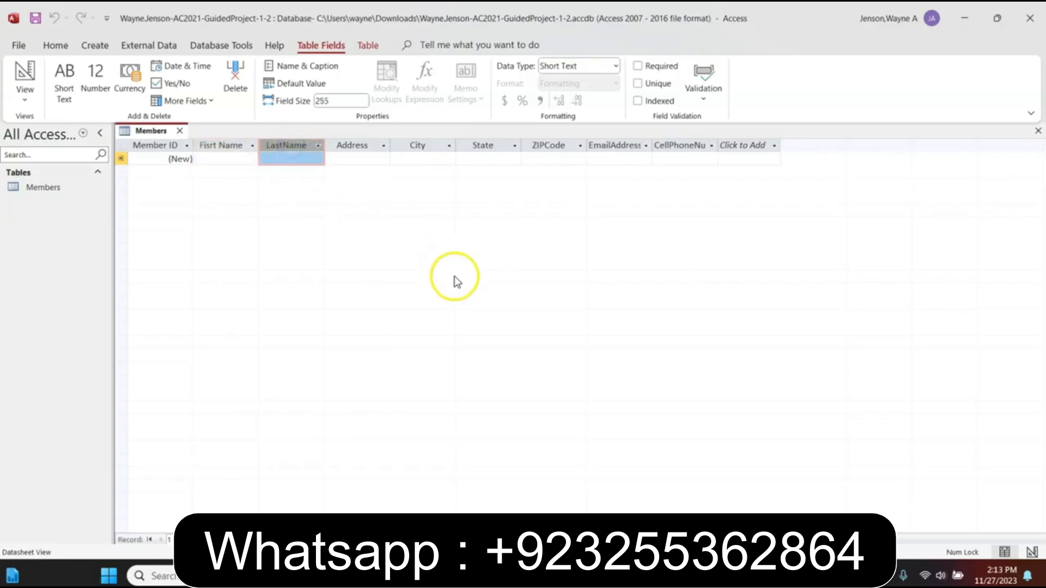
left_click(329, 64)
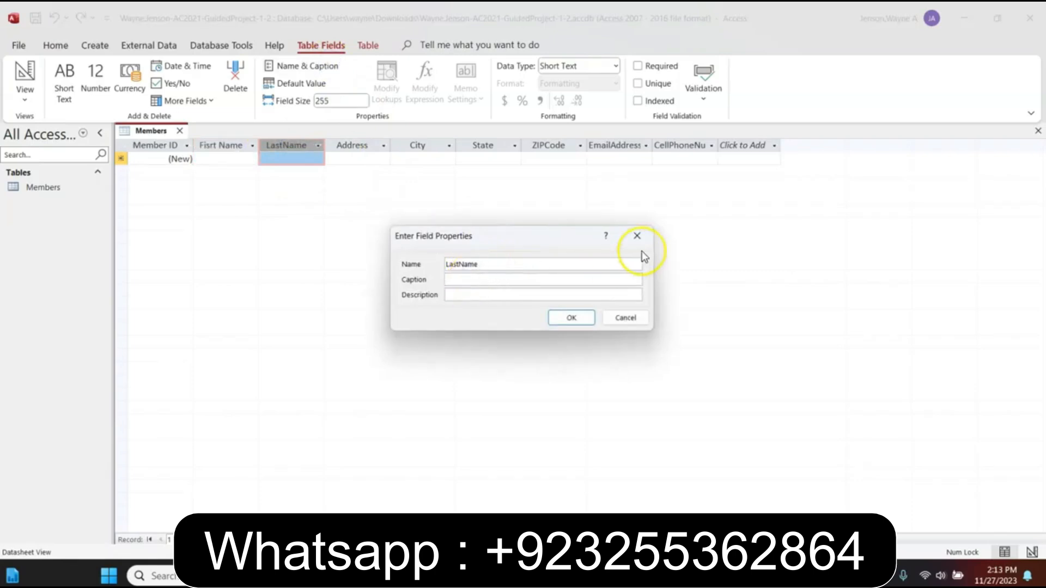
type("Last Name")
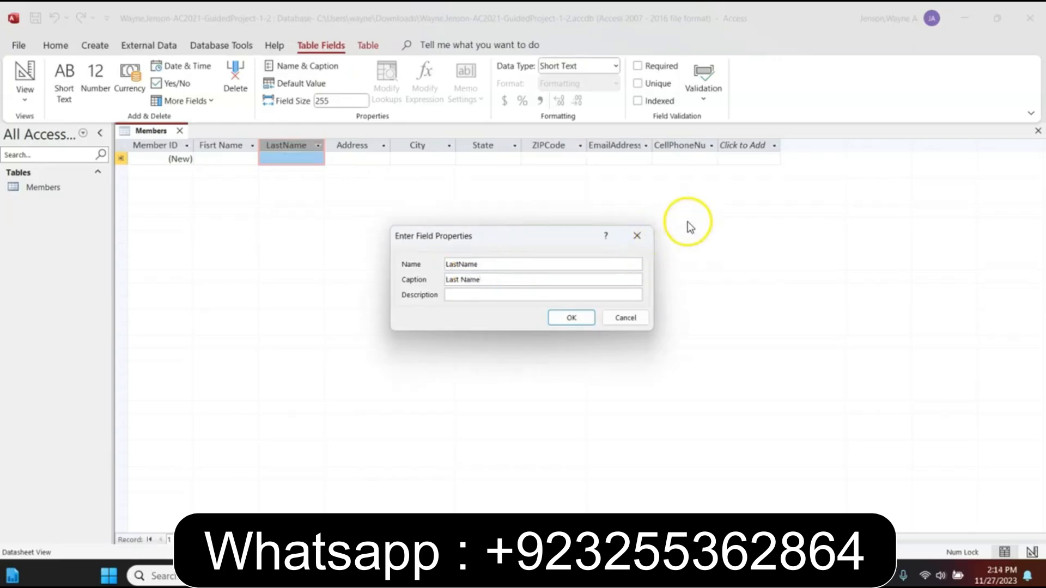
left_click(570, 317)
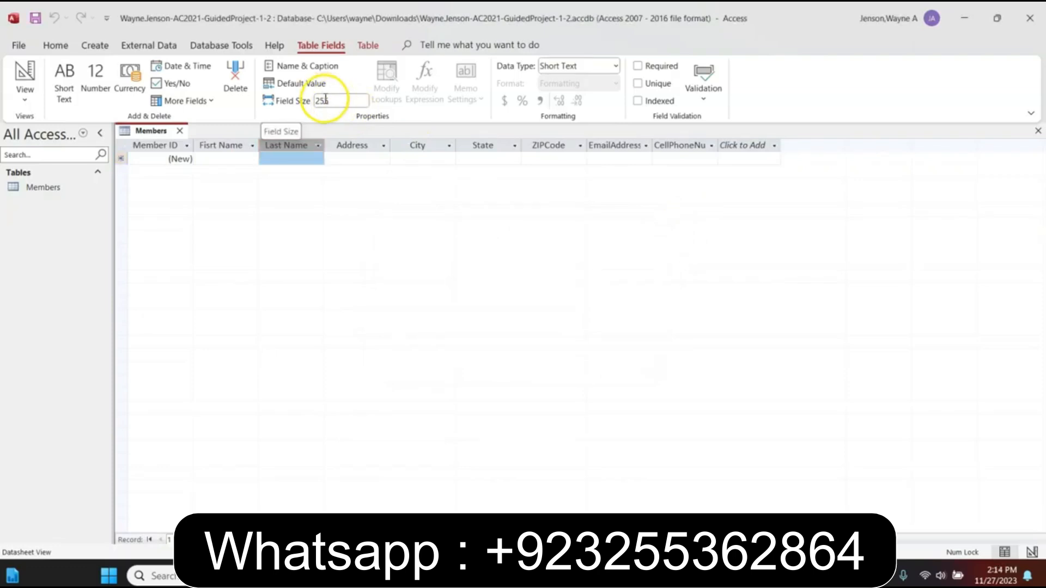
left_click(333, 100)
type("25")
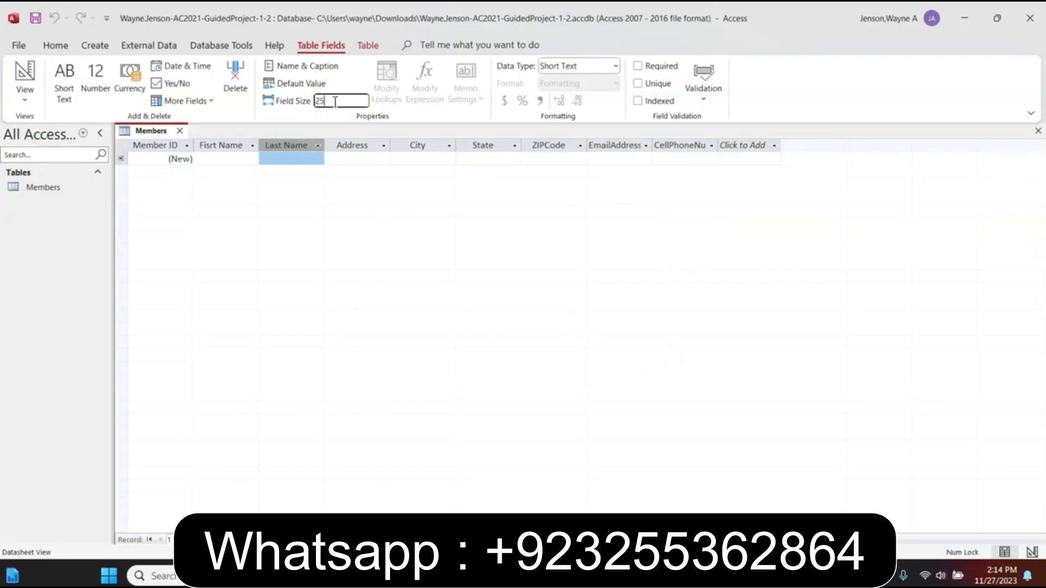
Set field sizes of 45 for Address, 25 for City and 2 for State
left_click(360, 145)
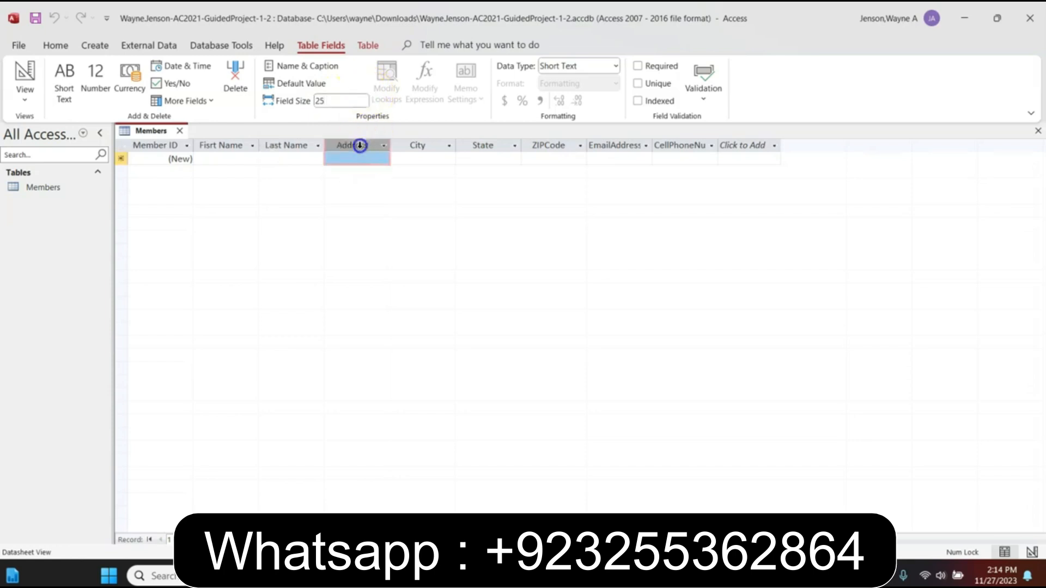
double_click(338, 100)
type("45")
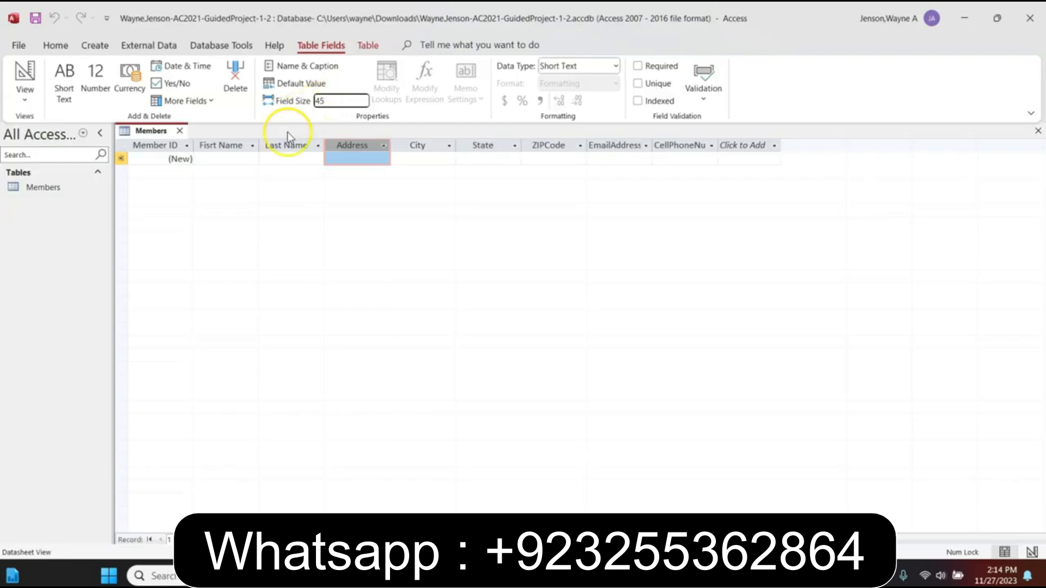
left_click(401, 146)
left_click(351, 100)
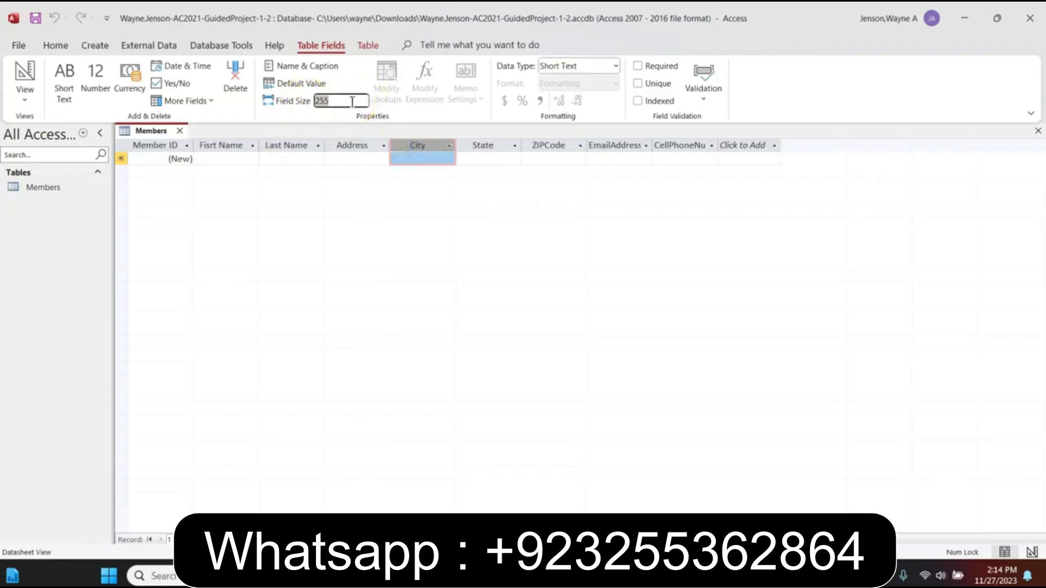
type("25")
left_click(484, 146)
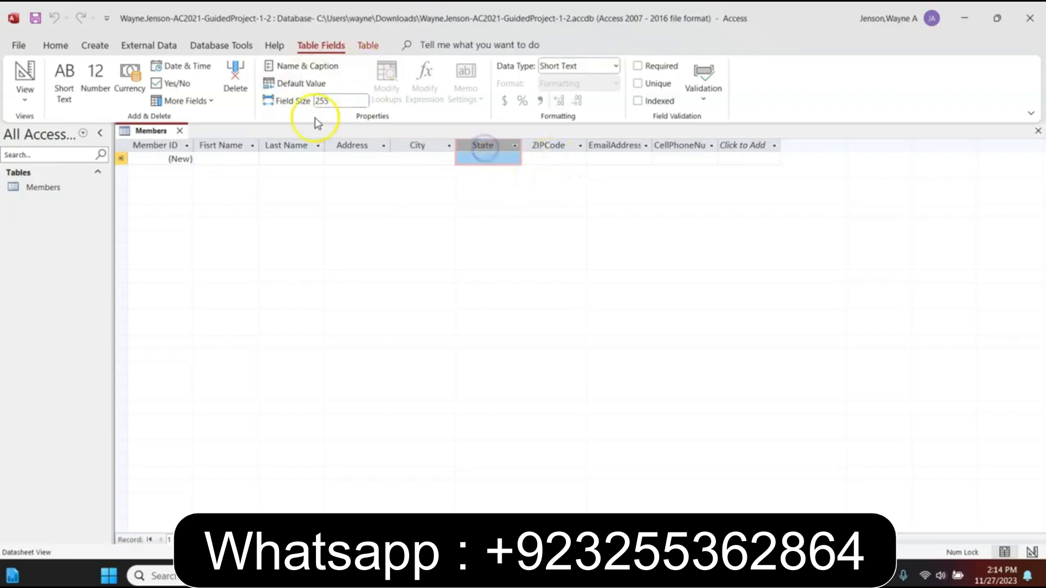
left_click(335, 99)
type("2")
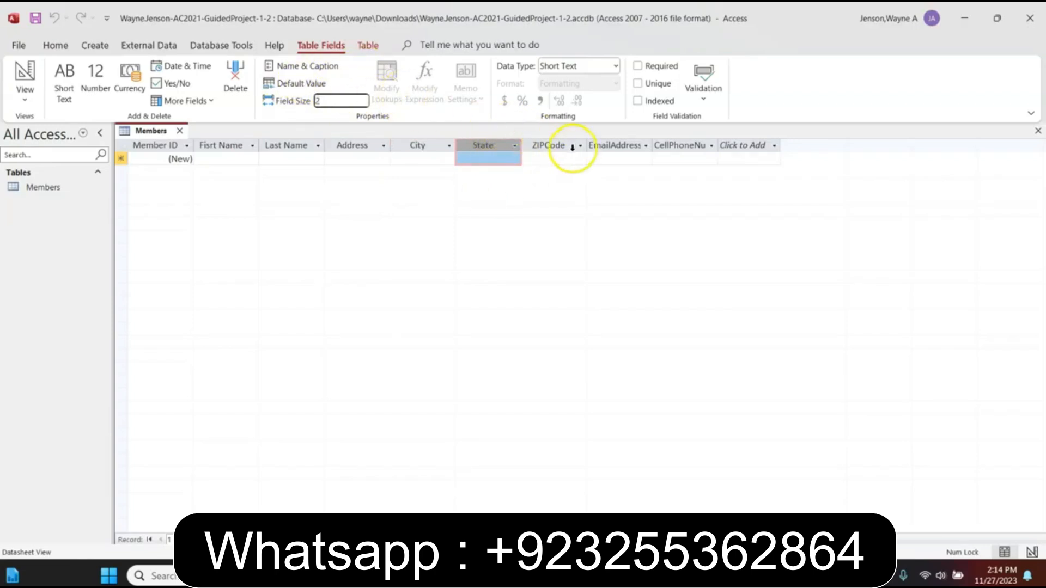
left_click(553, 146)
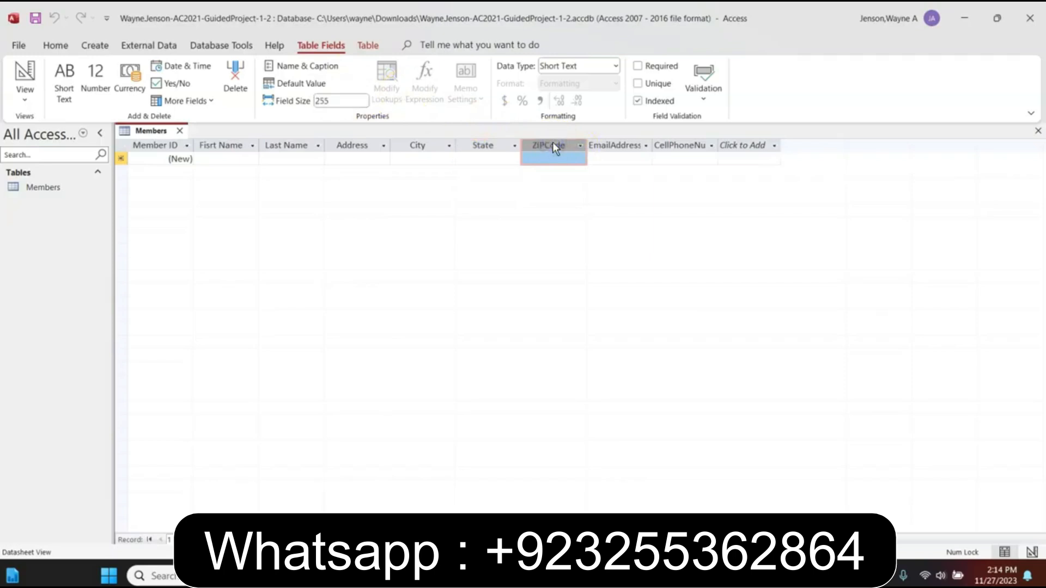
Caption the ZIPCode field 'ZIP' and limit its field size to 5
left_click(306, 66)
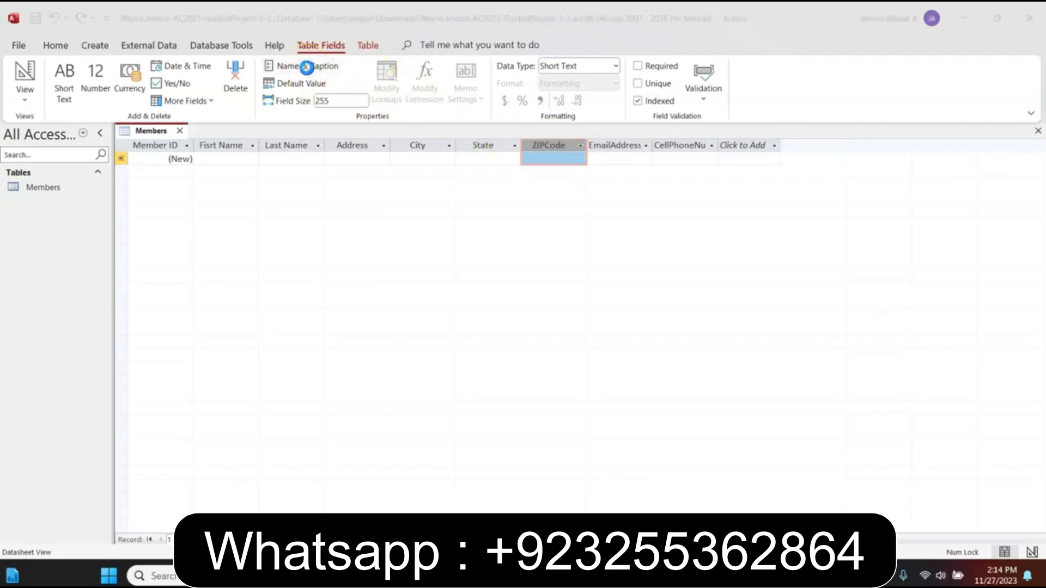
left_click(485, 279)
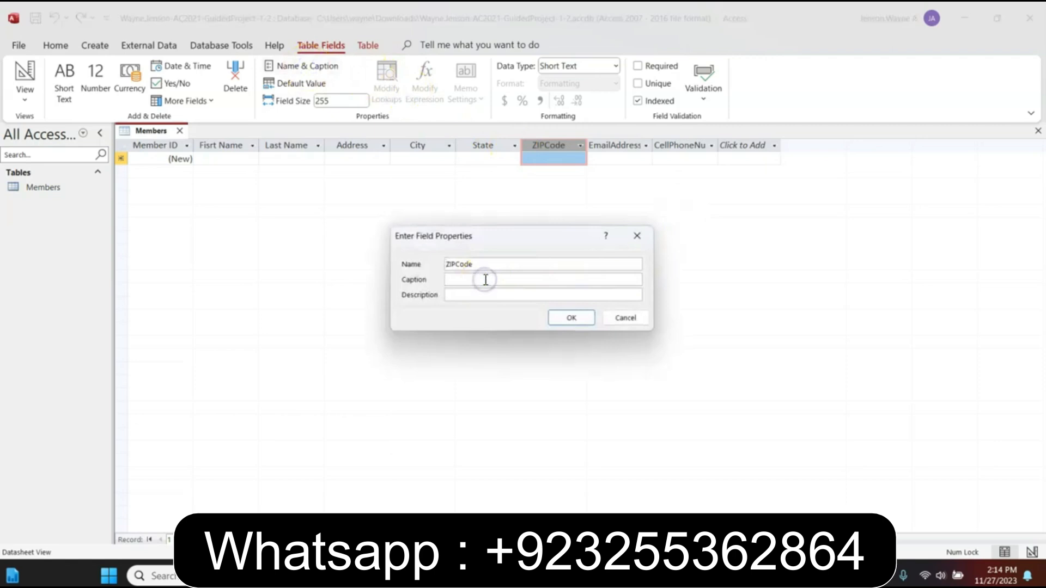
type("ZIP")
left_click(553, 318)
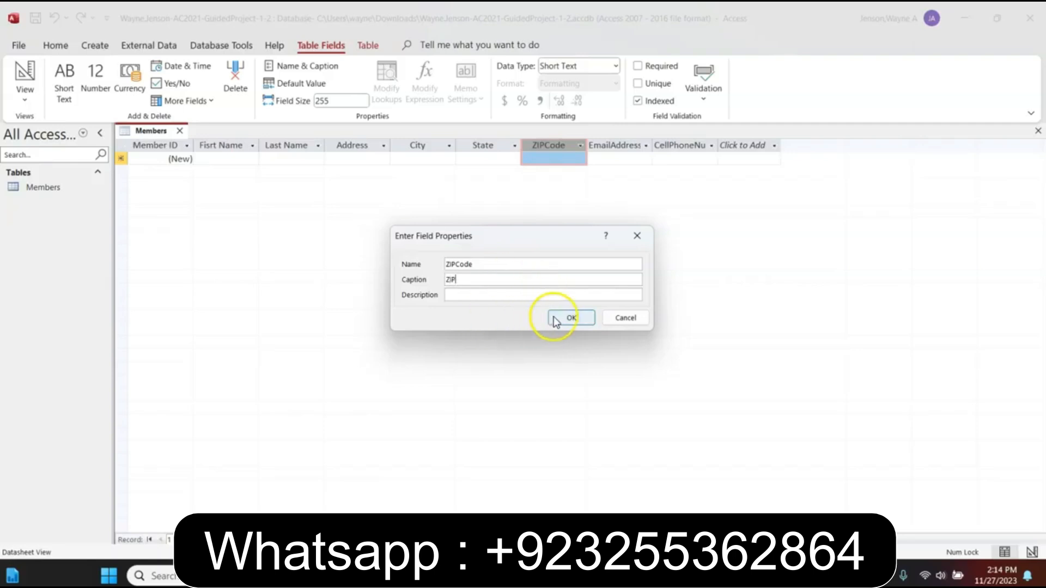
left_click(328, 101)
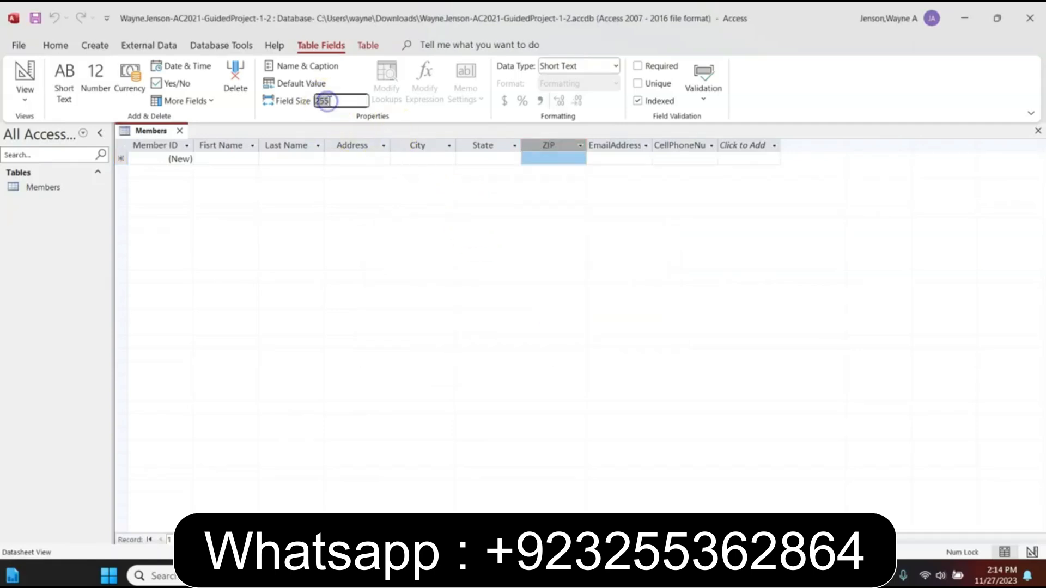
type("5")
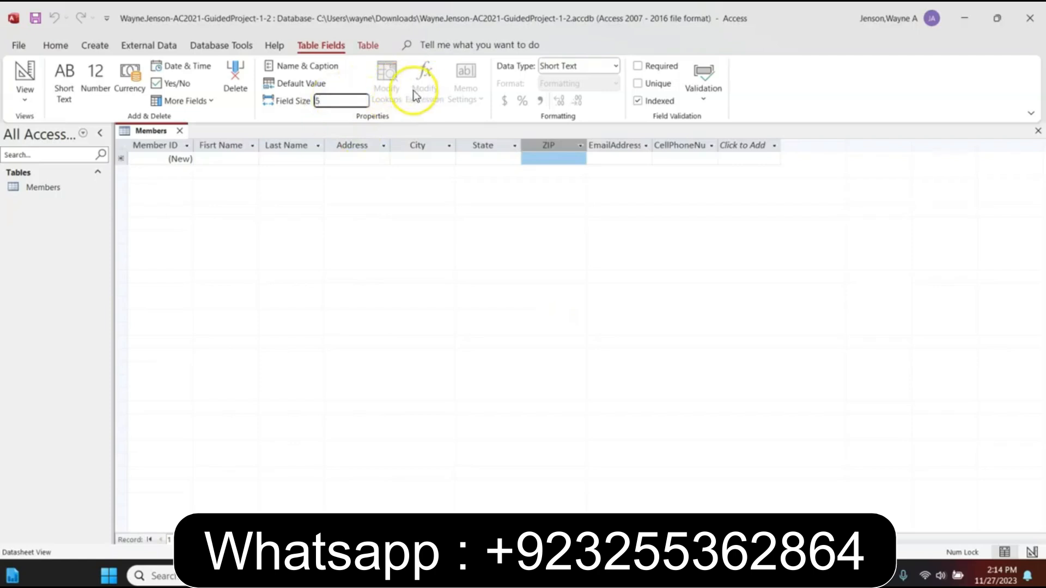
left_click(602, 146)
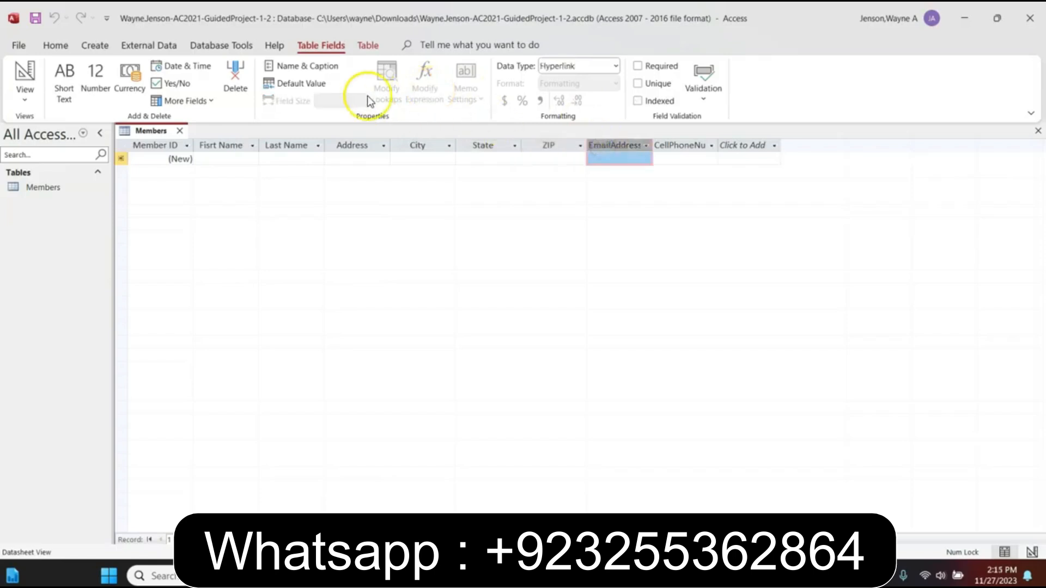
Enter 'Email' as the EmailAddress field's caption
left_click(301, 65)
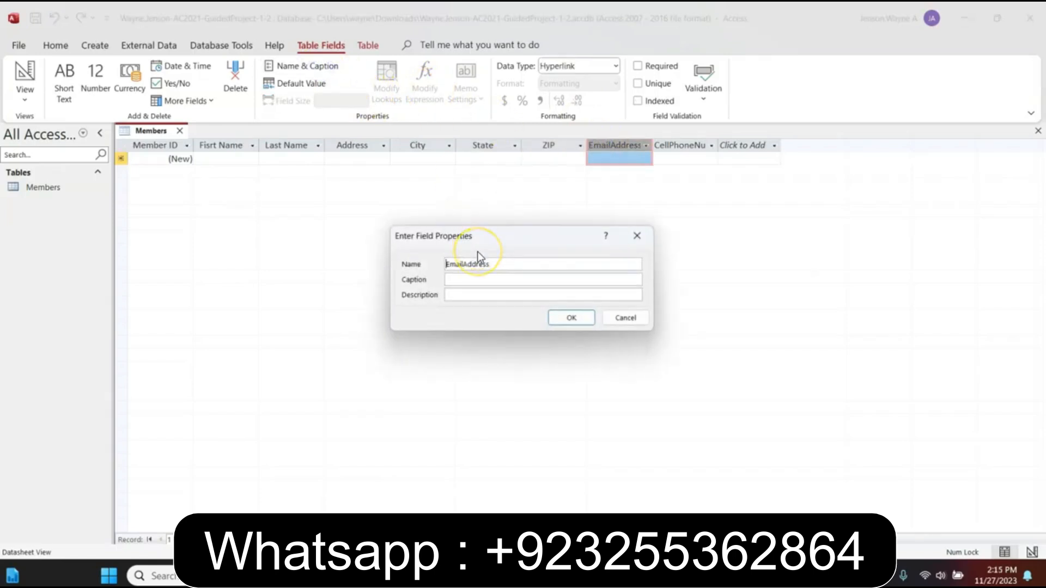
type("Email")
key("BackSpace")
key("BackSpace")
key("BackSpace")
key("BackSpace")
key("BackSpace")
left_click(471, 283)
type("Emai")
left_click(569, 317)
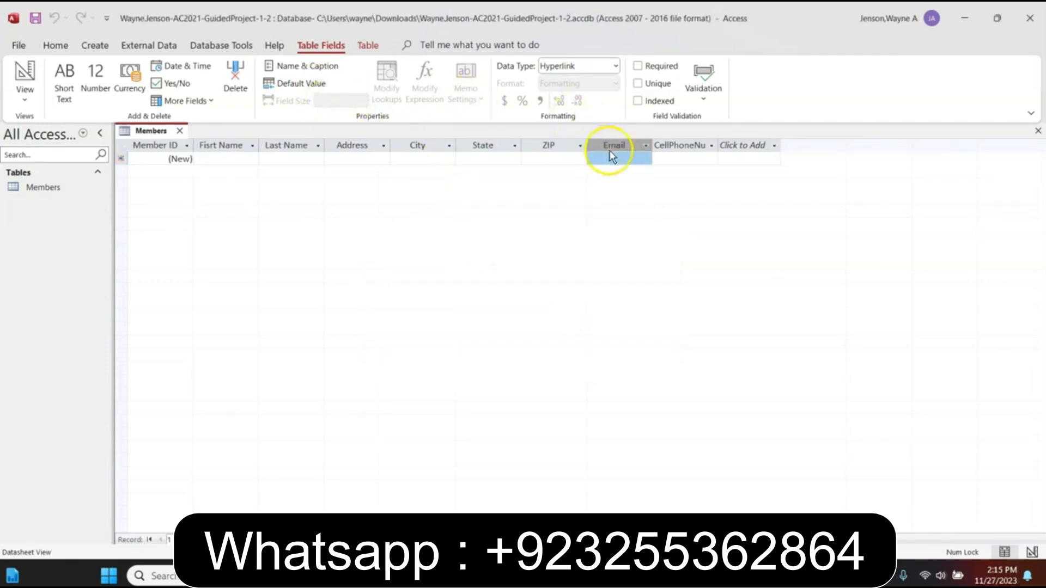
Caption the CellPhoneNumber field 'Cell Phone' and set its field size to 12
left_click(688, 145)
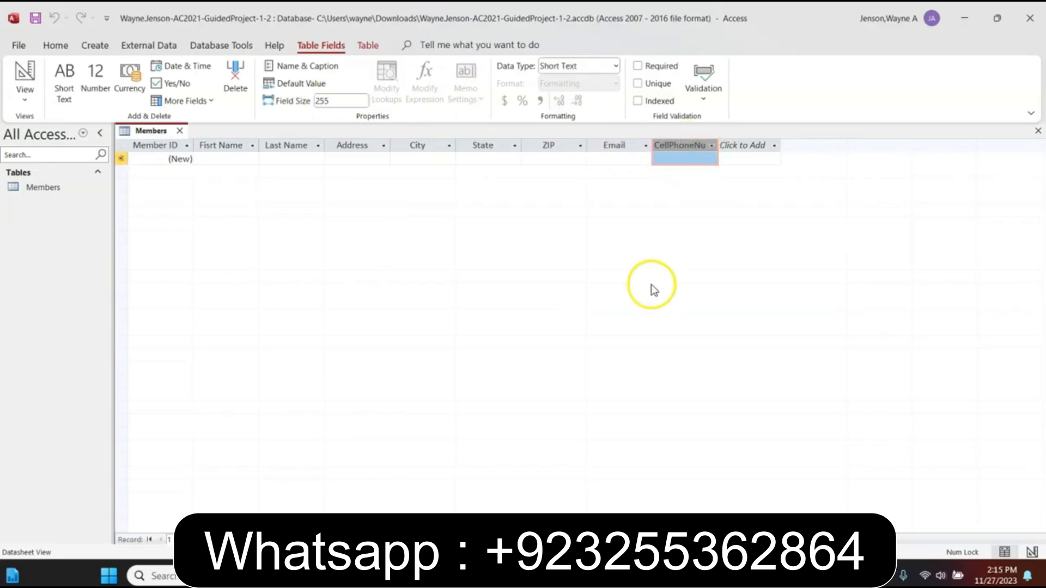
left_click(302, 67)
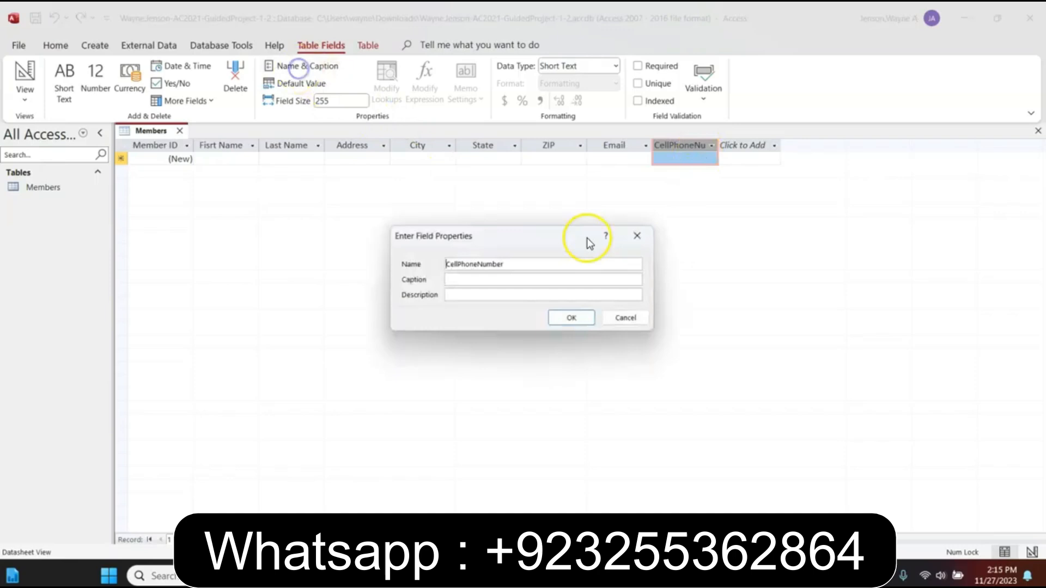
left_click(497, 277)
type("Ce")
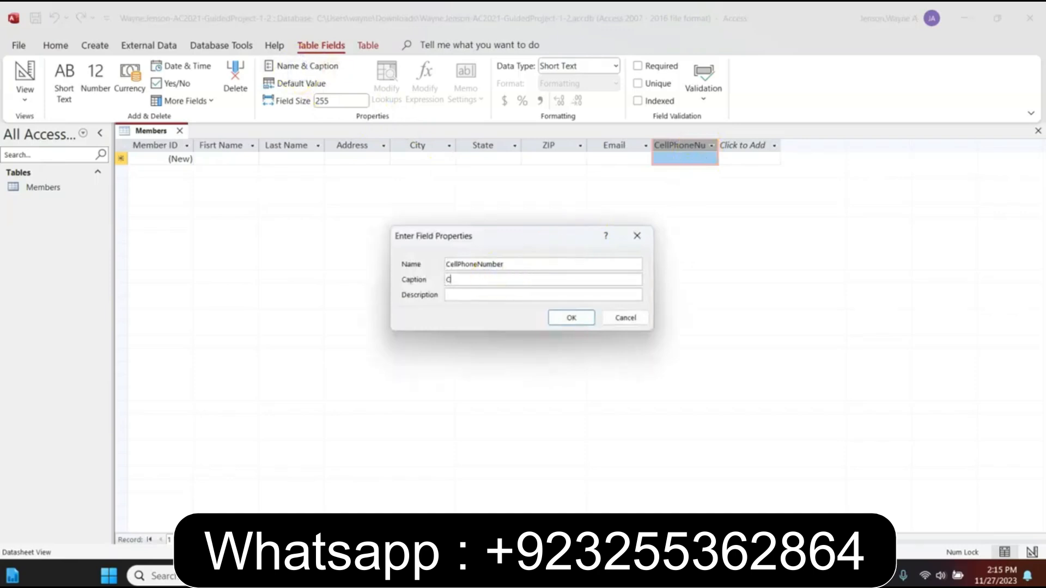
type("ll Phone")
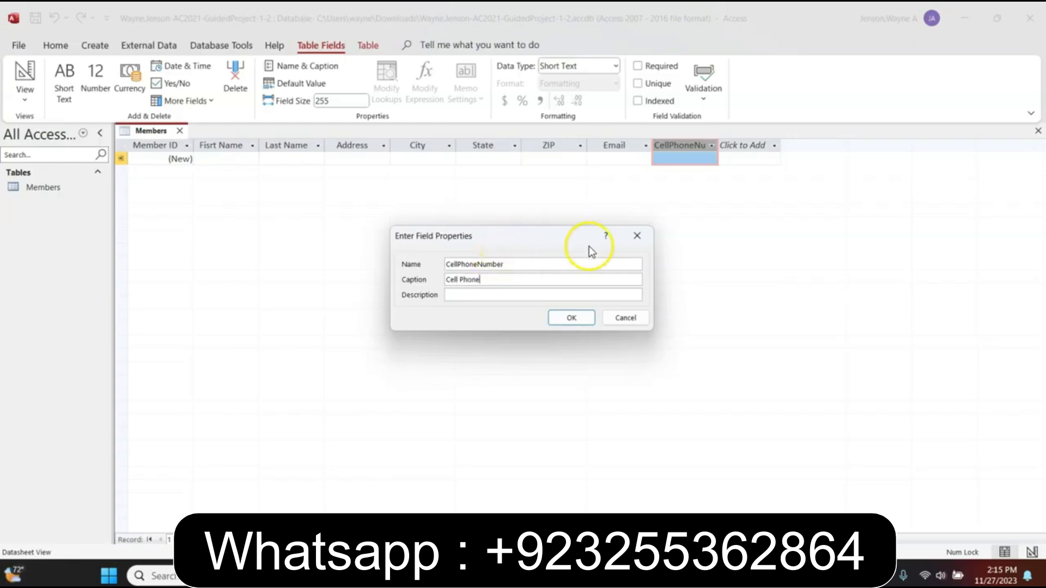
left_click(572, 318)
left_click(332, 101)
type("12")
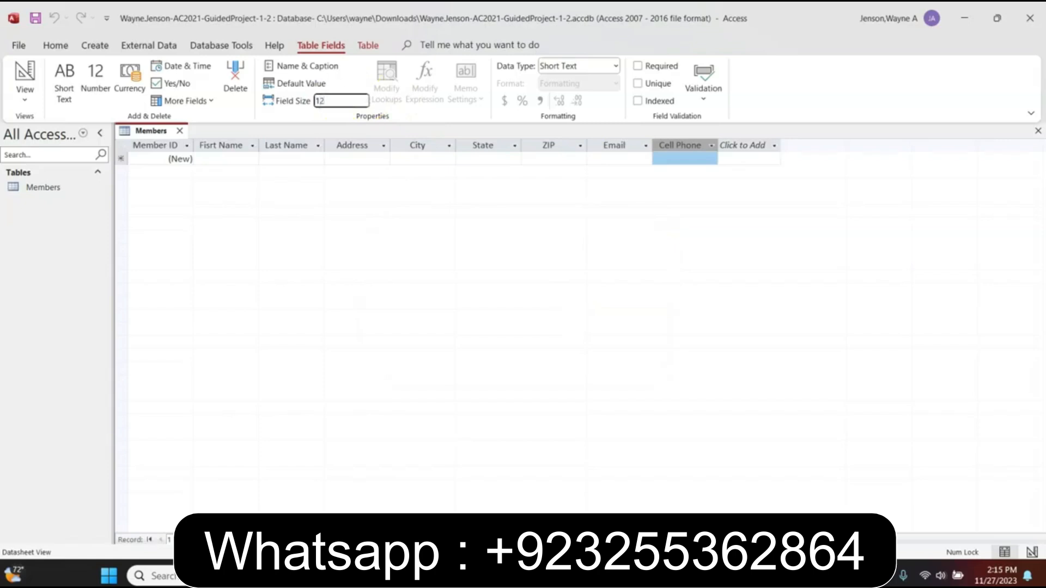
key("Return")
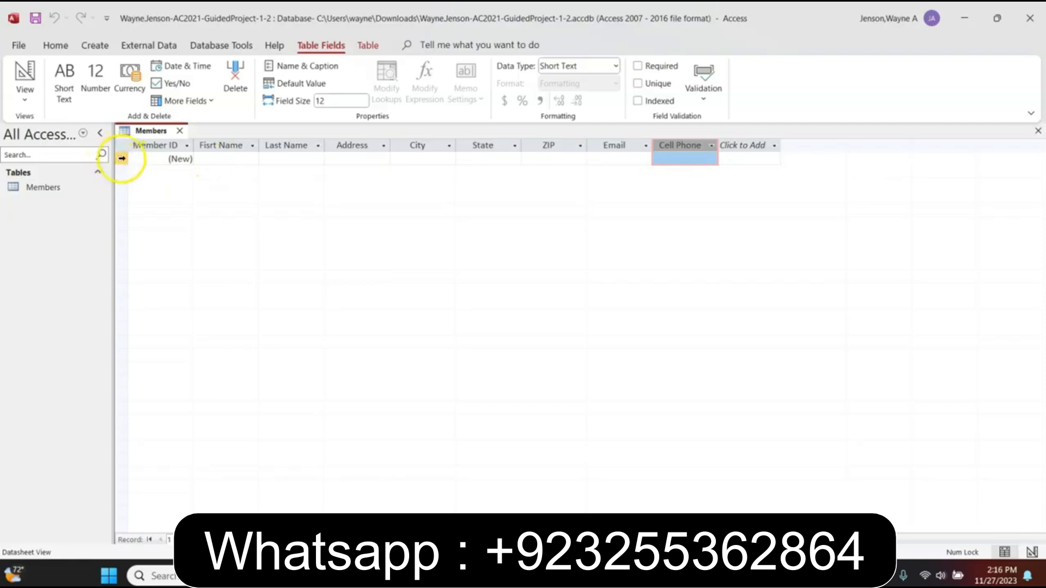
Fix the FirstName caption from 'Fisrt Name' to 'First Name'
left_click(222, 159)
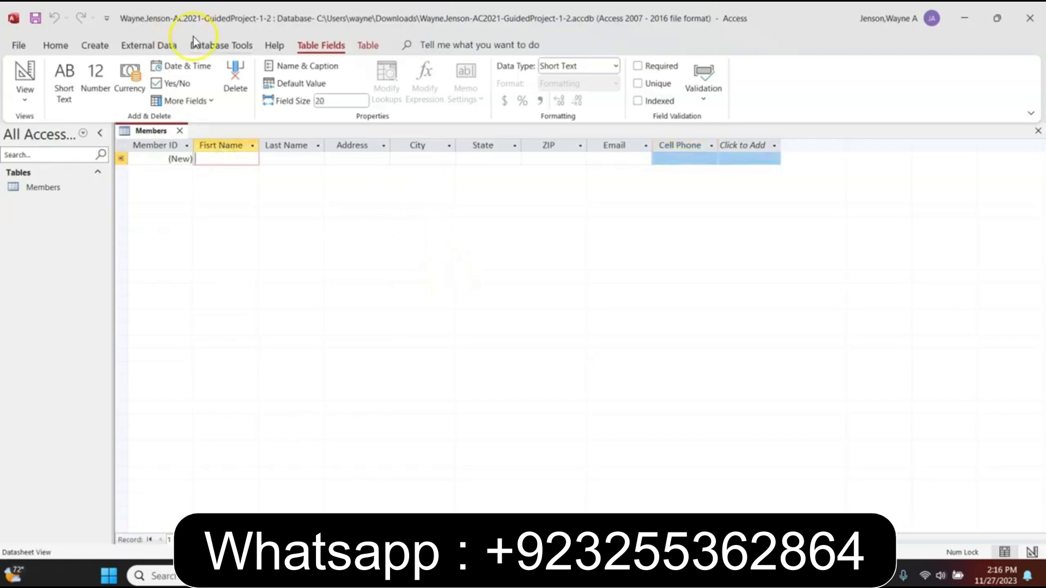
left_click(214, 146)
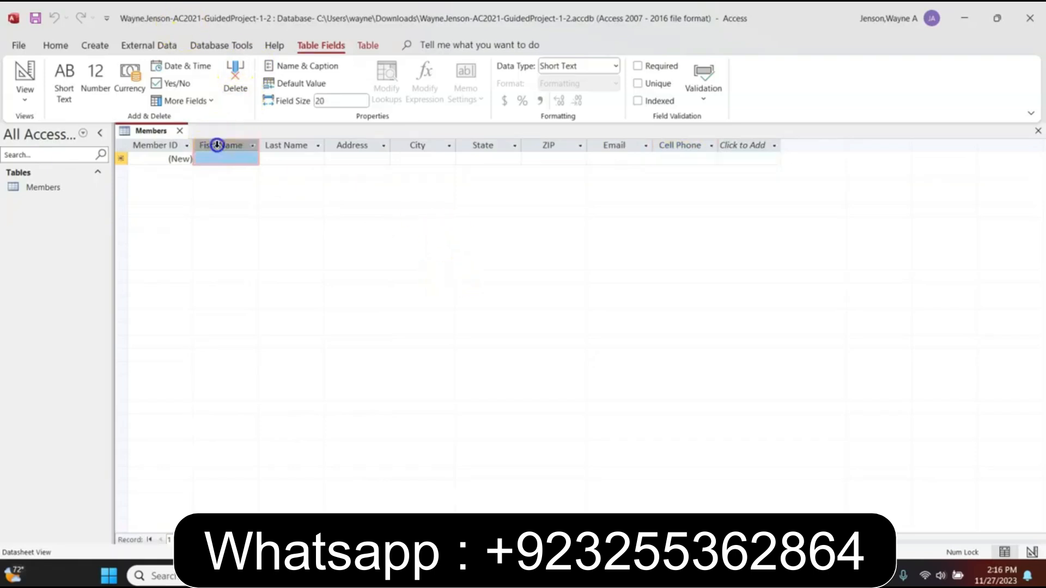
left_click(310, 68)
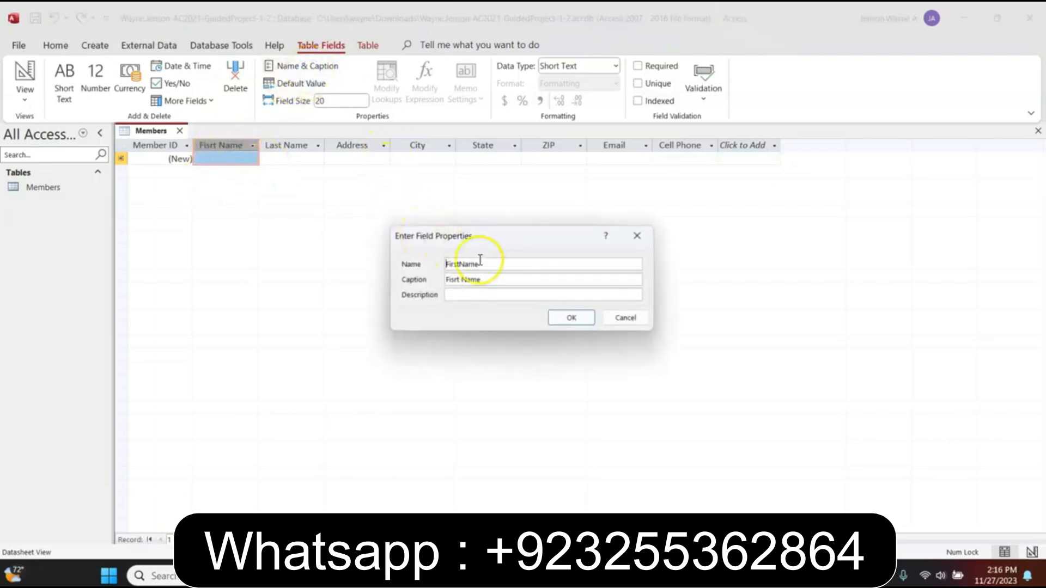
left_click(456, 279)
key("BackSpace")
key("BackSpace")
key("BackSpace")
type("rst")
left_click(564, 317)
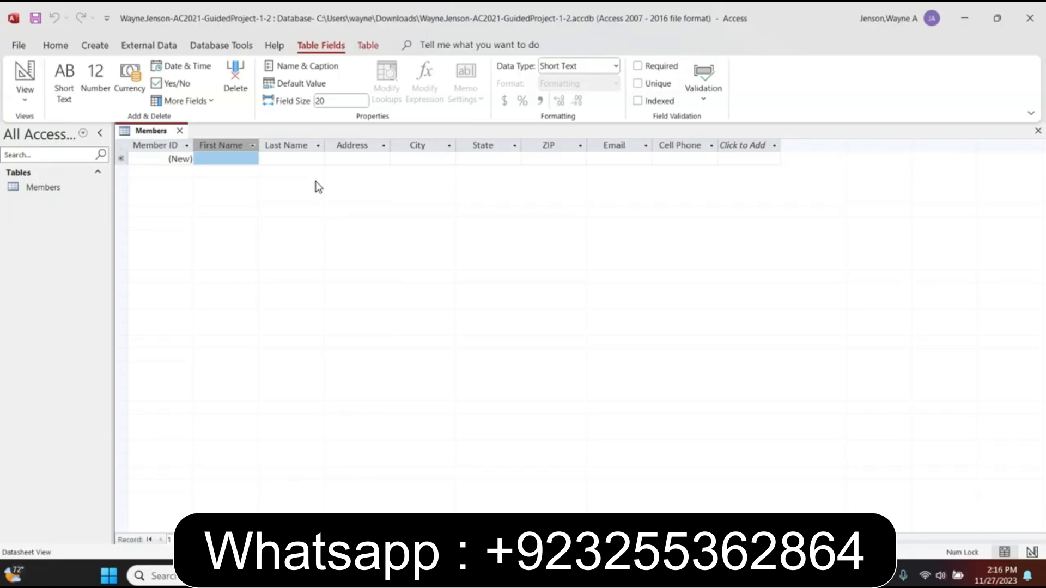
Enter the first member's first name, last name and street address in a new record
left_click(227, 159)
left_click(451, 231)
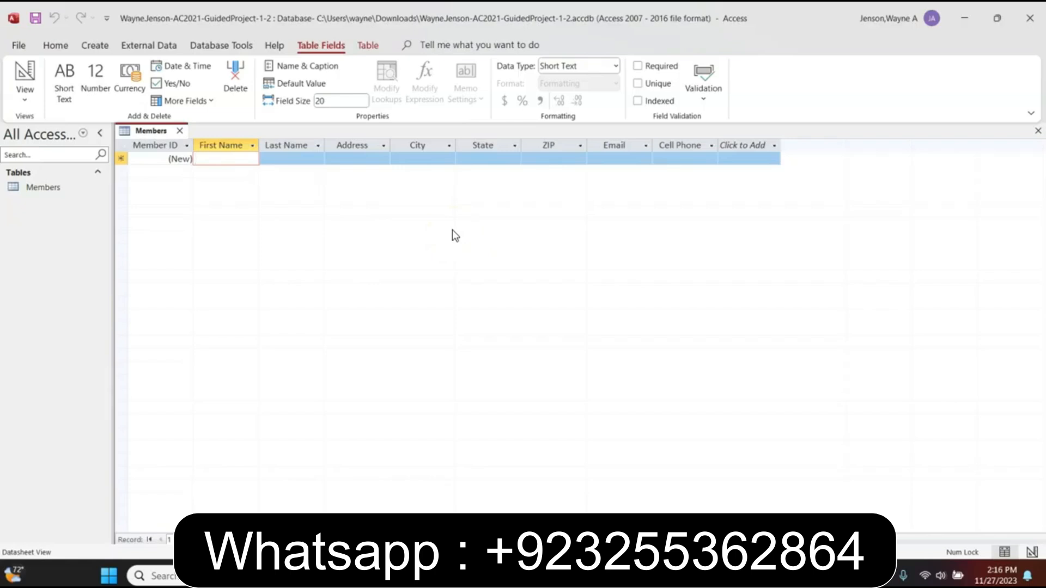
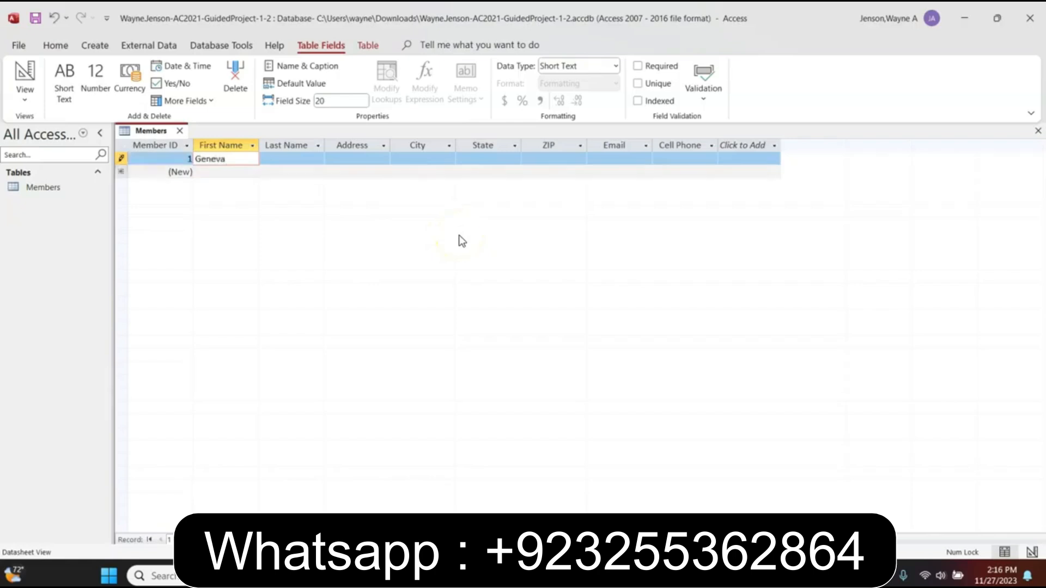
key("Tab")
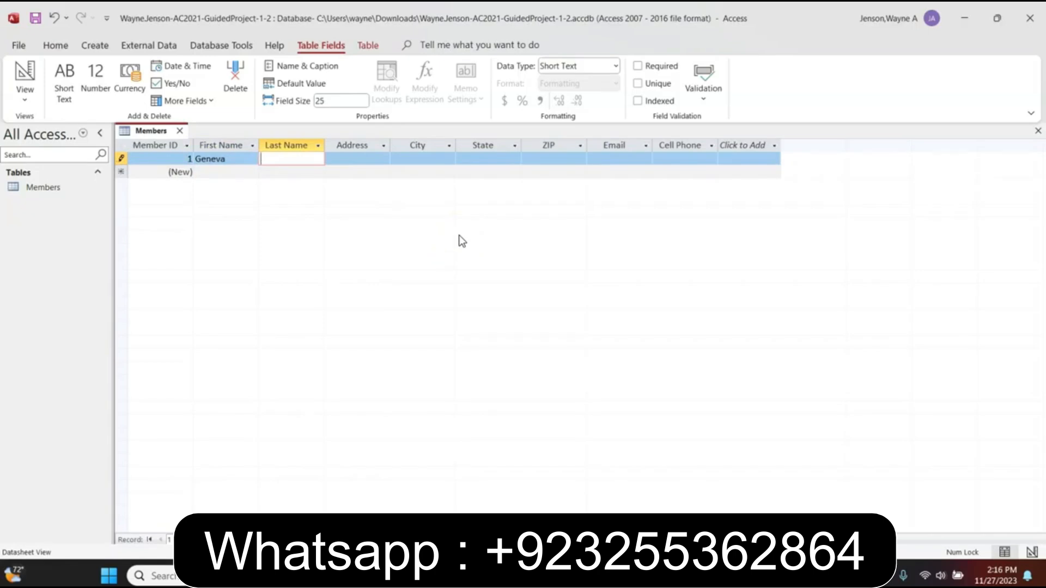
key("Tab")
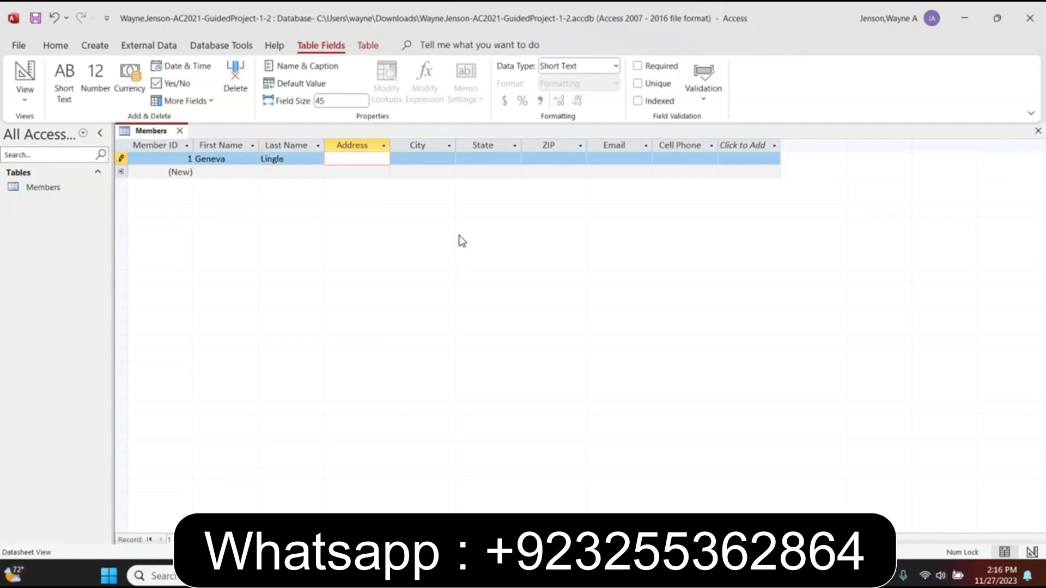
key("Tab")
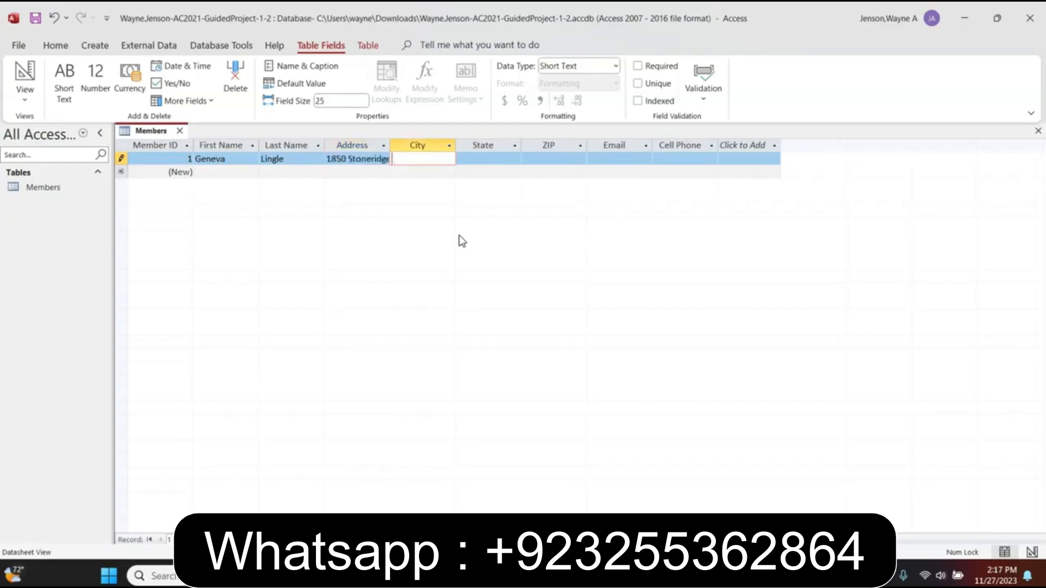
Fill in the first member's city, state, ZIP code, e-mail and cell phone, then save the record
type("Cameron Park")
key("Tab")
type("CA")
key("Tab")
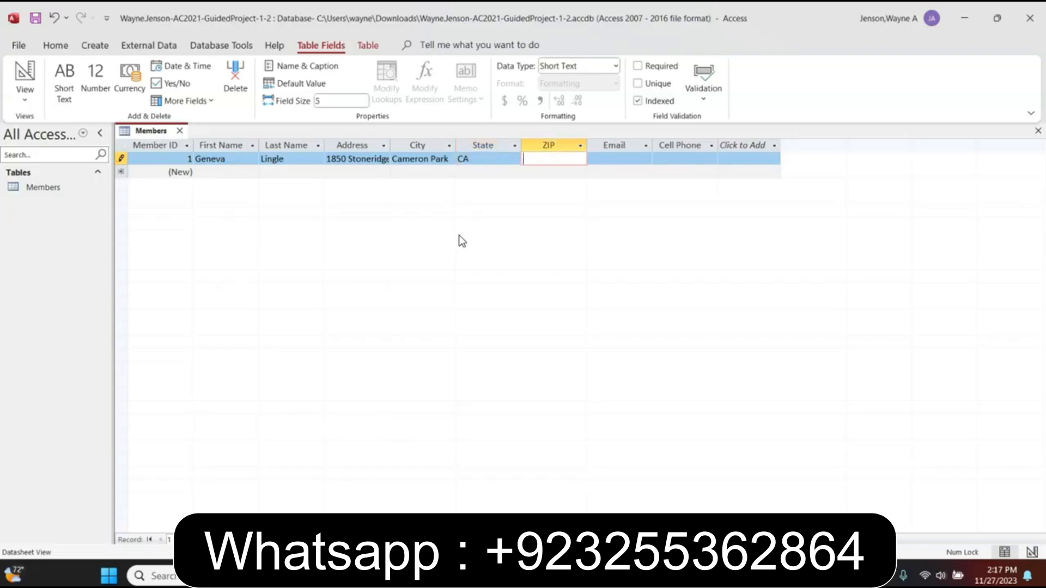
type("95682")
key("Tab")
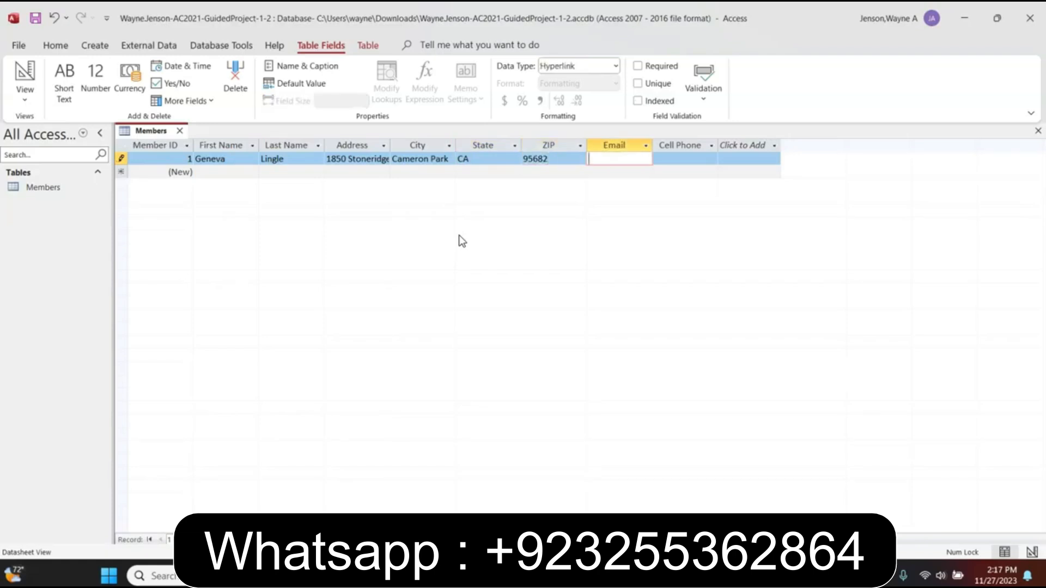
key("Tab")
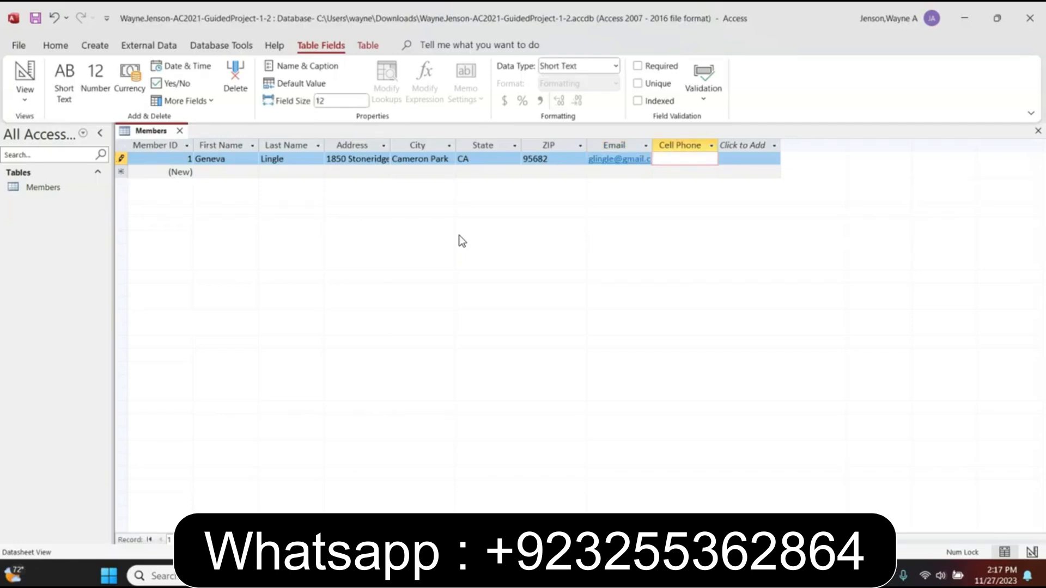
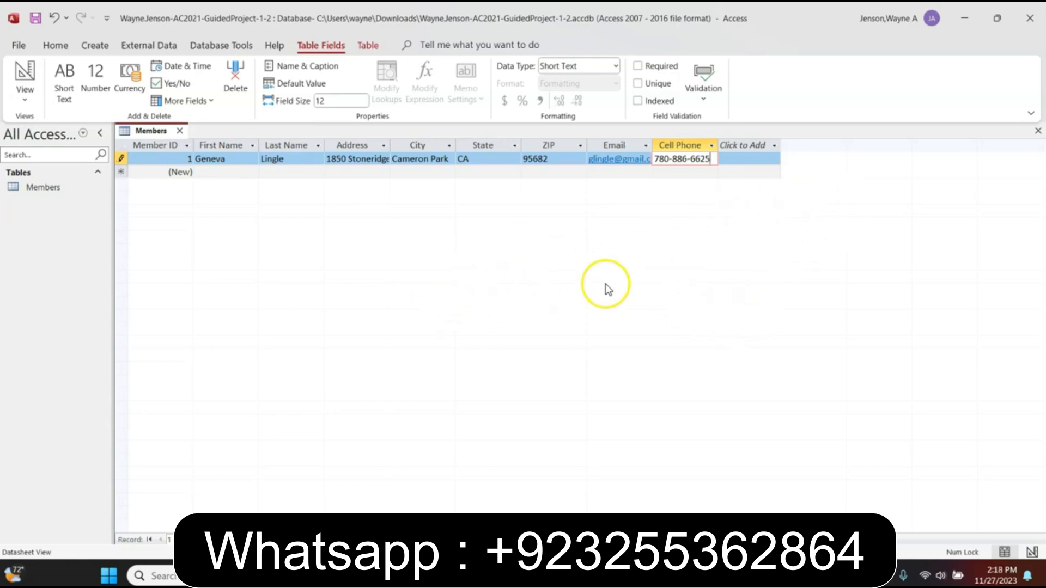
key("Tab")
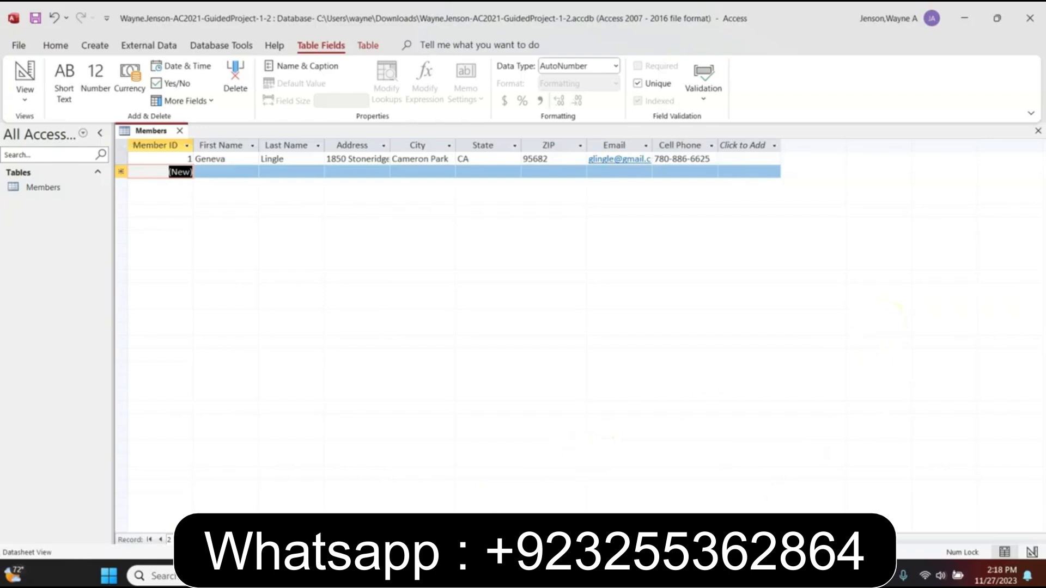
Return to the new record row to begin entering member 2
left_click(491, 576)
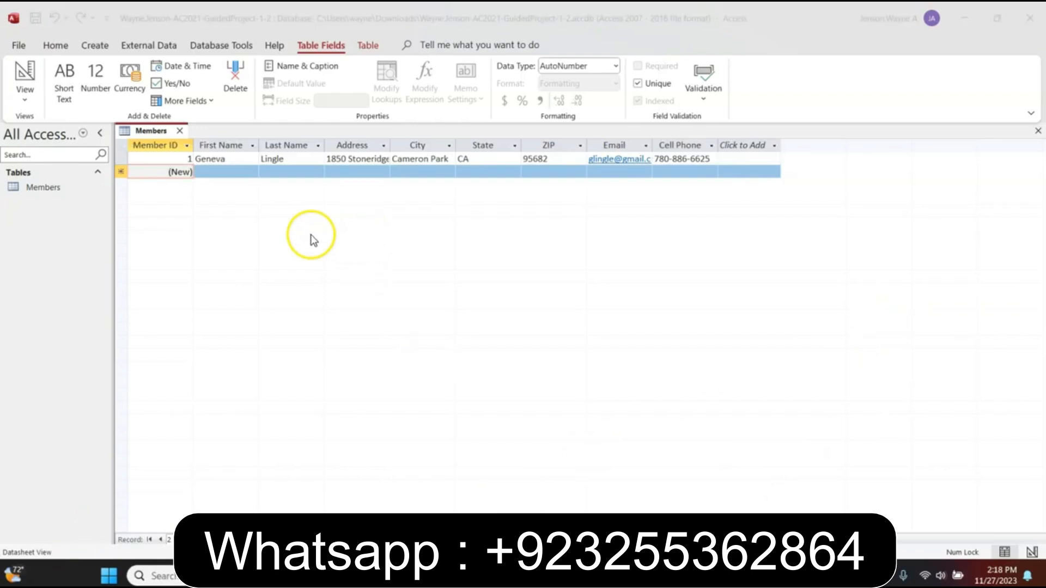
left_click(220, 172)
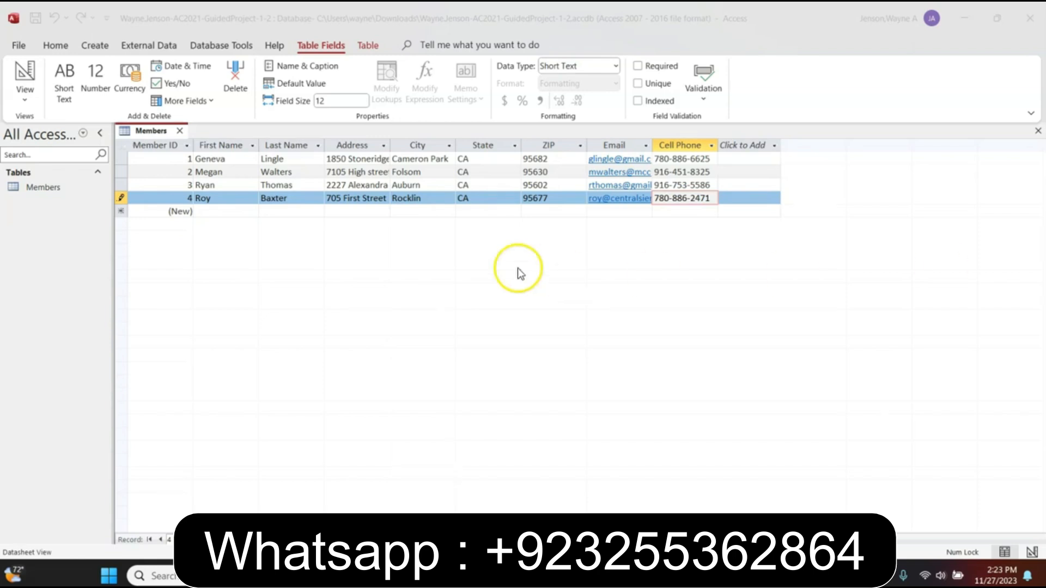
Set the ZIP column's field width to 7 in the Members datasheet
left_click(561, 146)
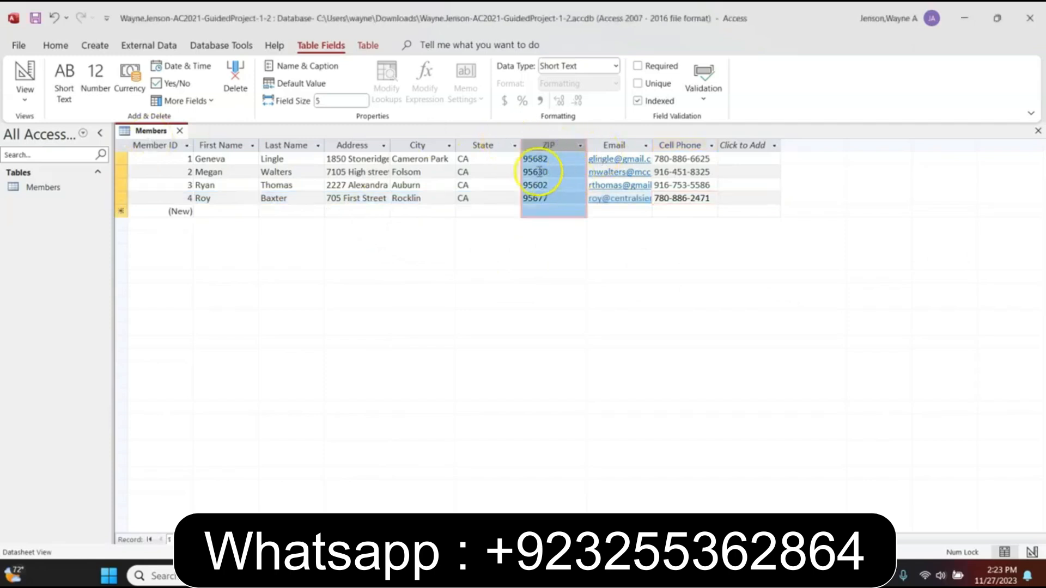
left_click(564, 163)
right_click(564, 164)
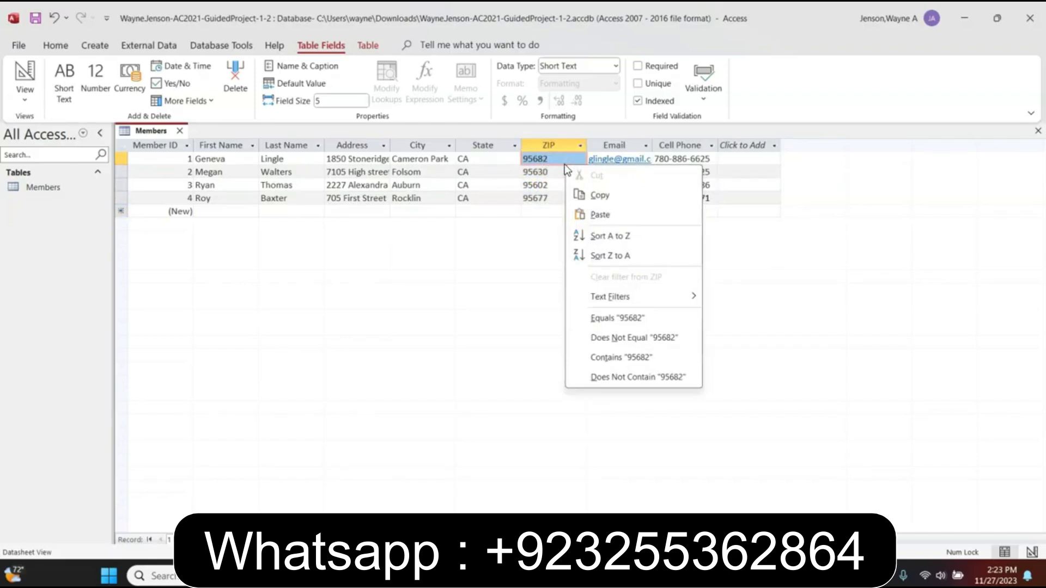
left_click(552, 149)
right_click(550, 150)
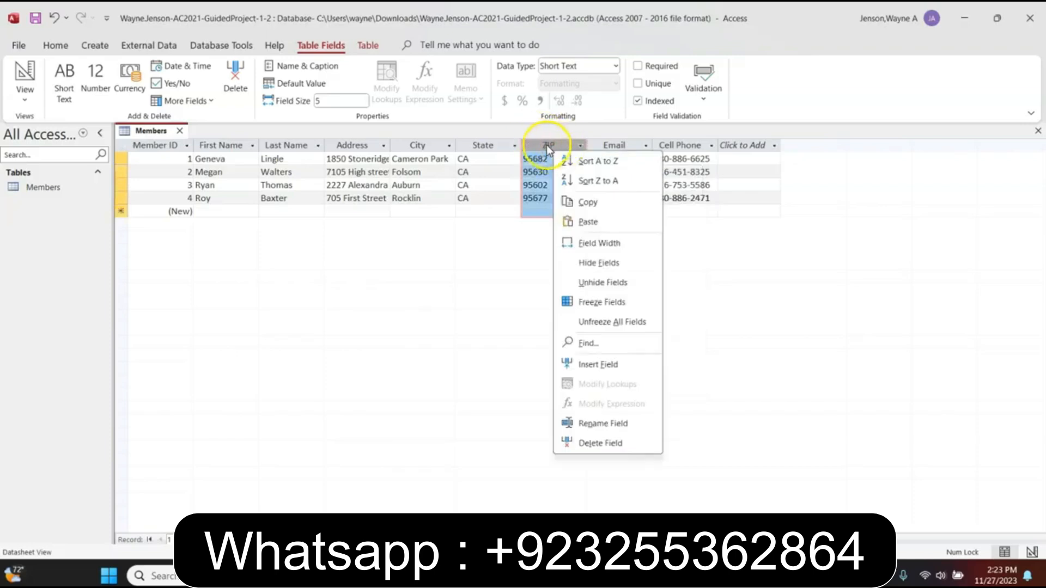
left_click(576, 243)
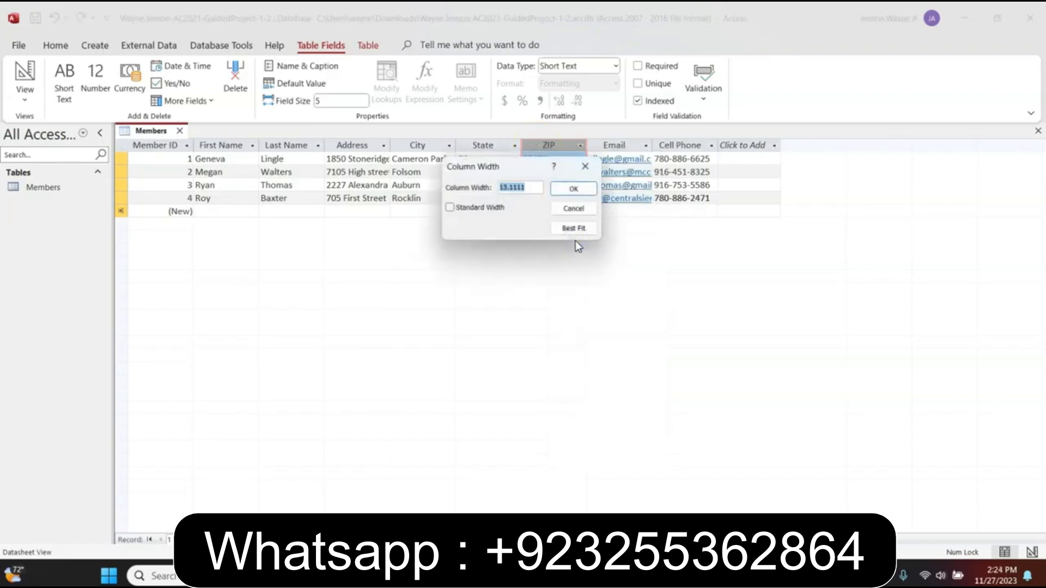
type("7")
left_click(585, 229)
left_click(576, 189)
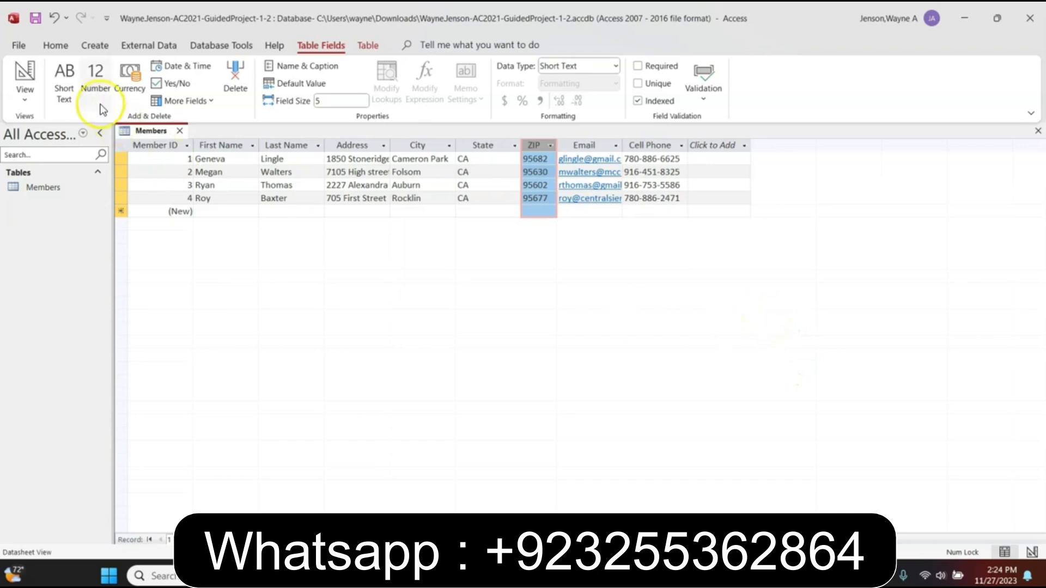
Centre-align the ZIP values using the Home tab's Text Formatting group
left_click(57, 46)
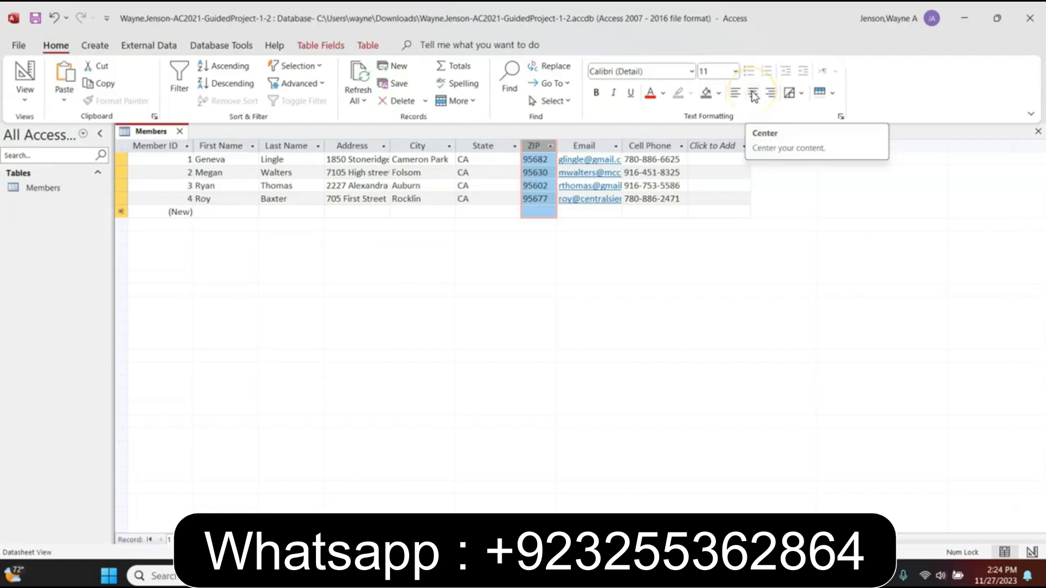
left_click(754, 95)
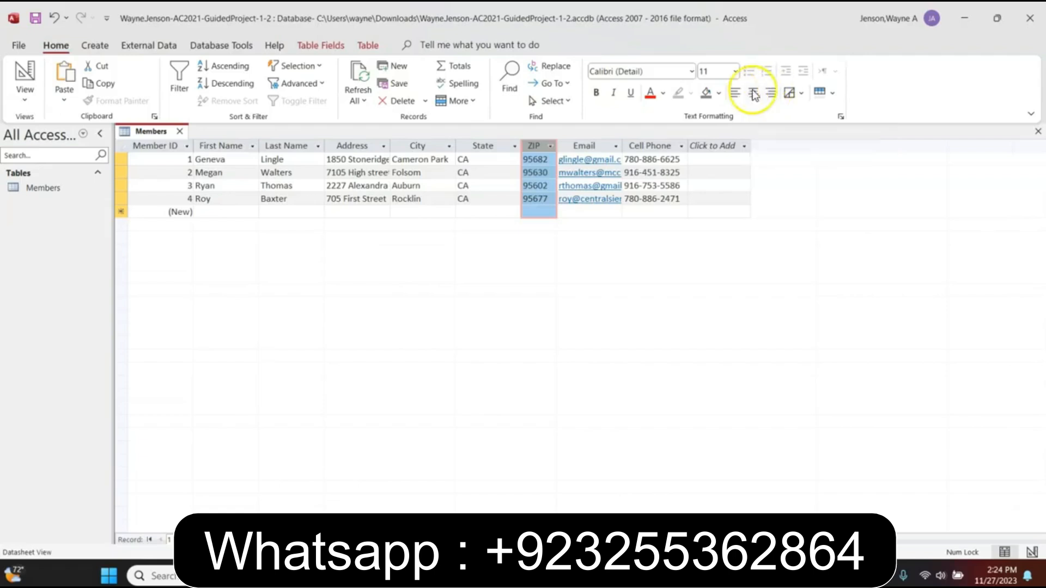
left_click(754, 94)
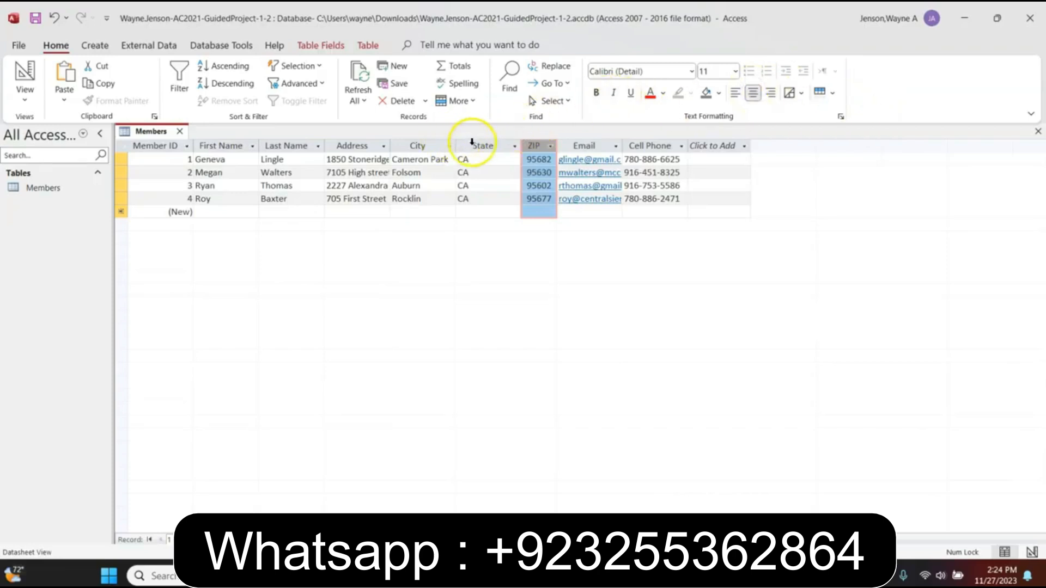
Auto-fit the State column width and centre its CA values
left_click(475, 145)
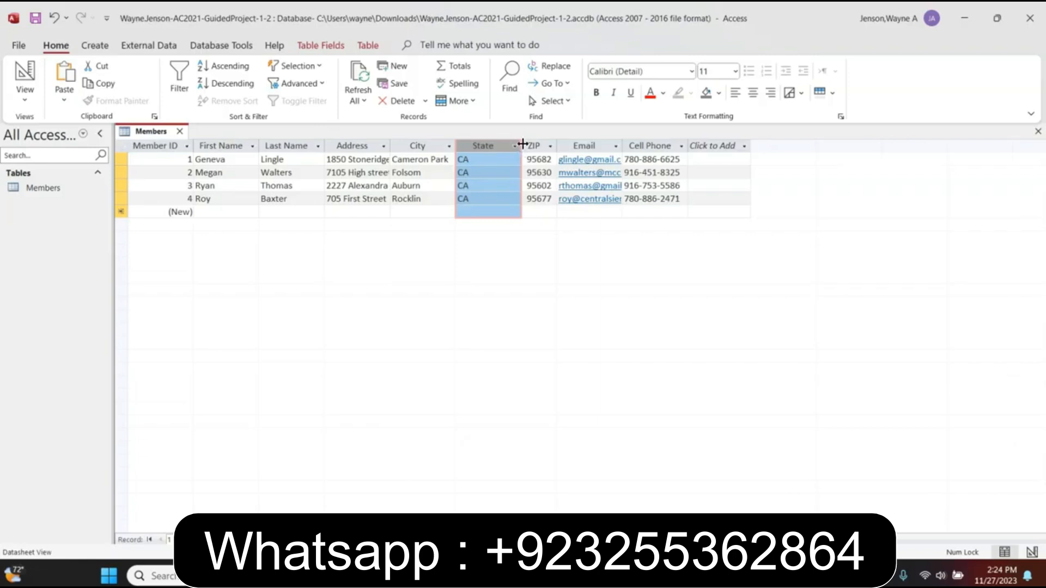
double_click(523, 144)
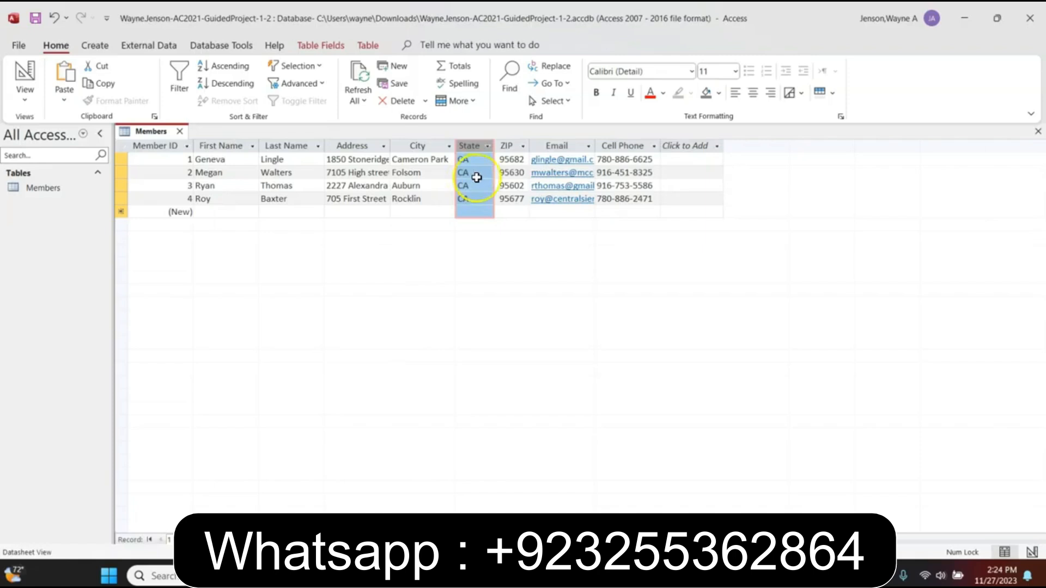
left_click(753, 92)
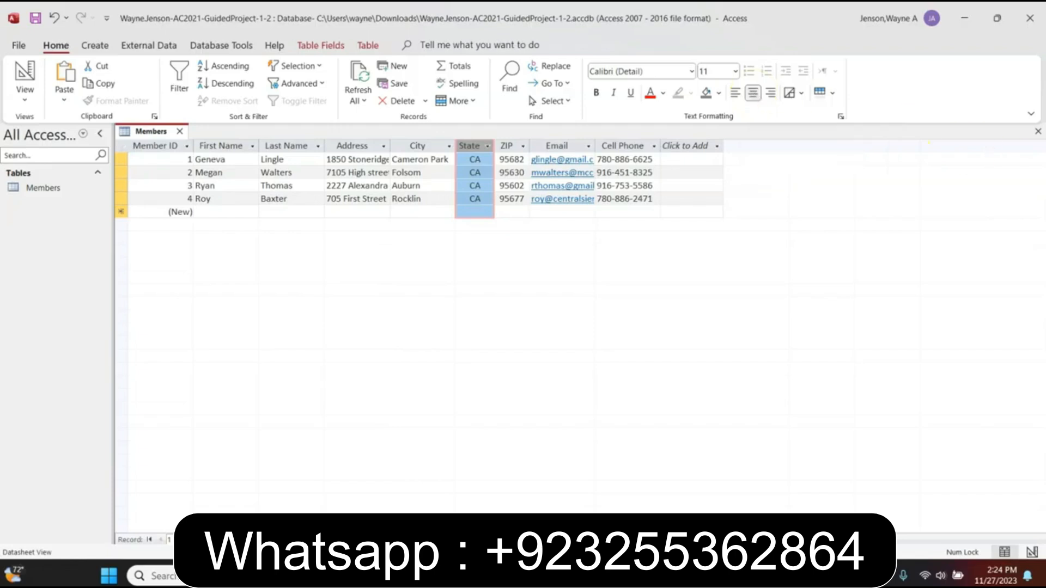
Set the datasheet's alternate row colour to Blue-Gray, Text 2, Lighter 80%
left_click(832, 93)
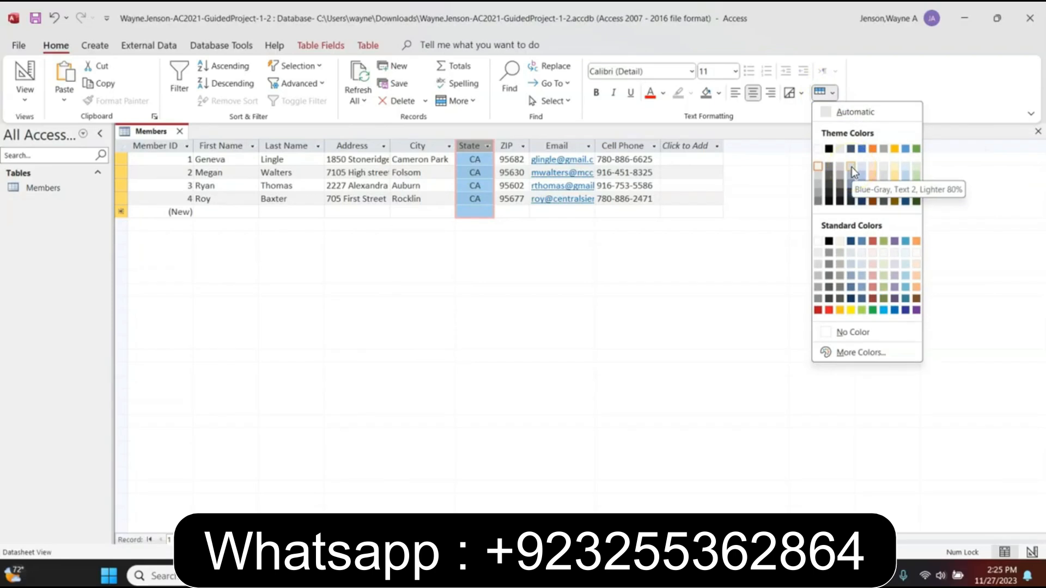
left_click(851, 169)
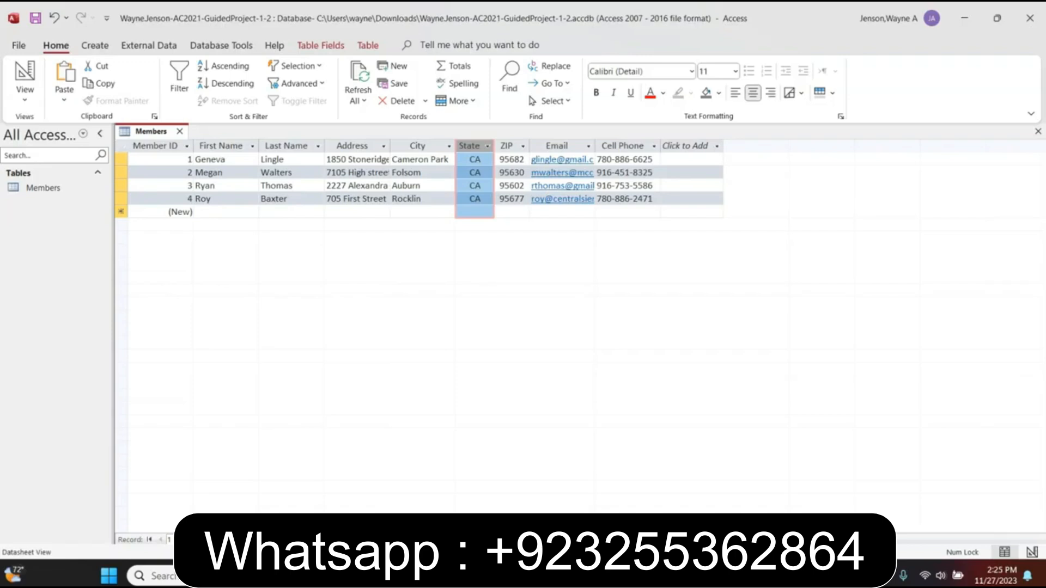
Close the Members table and show the New Data Source list under External Data
left_click(180, 132)
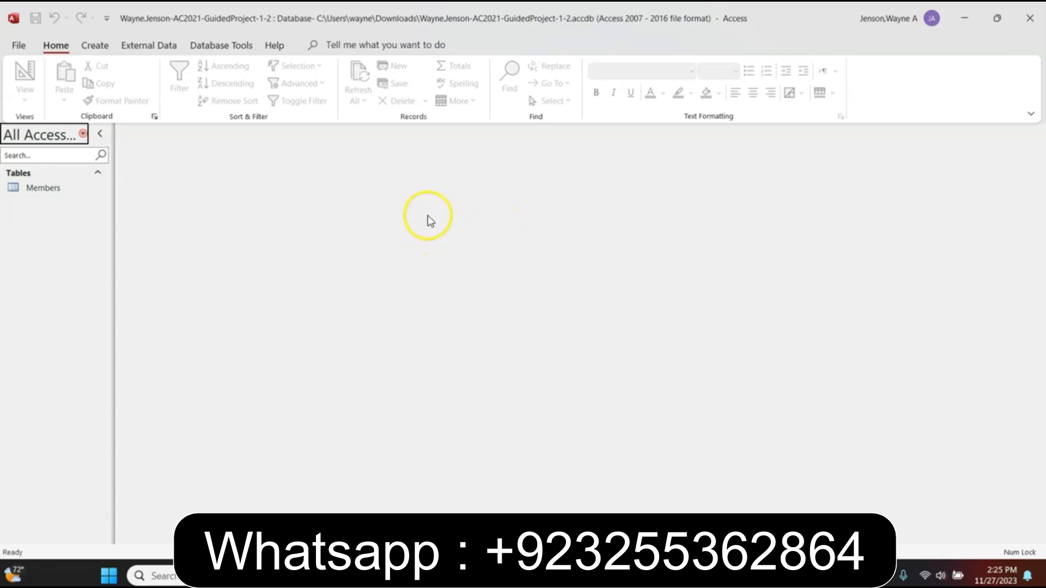
left_click(131, 46)
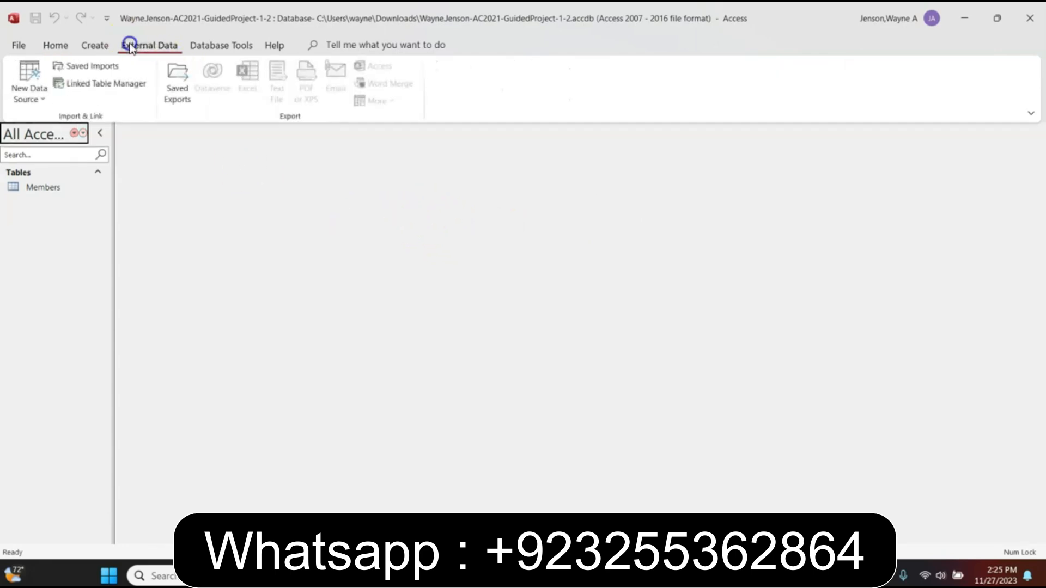
left_click(27, 99)
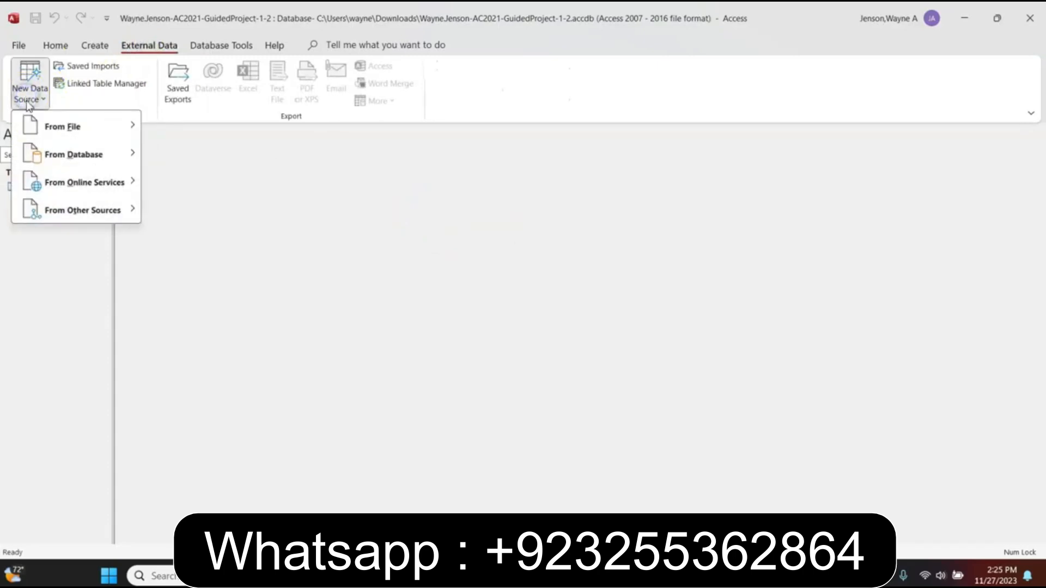
Start an Excel import with Downloads\MembersDataFile-01.xlsx as the source file
mouse_move(70, 129)
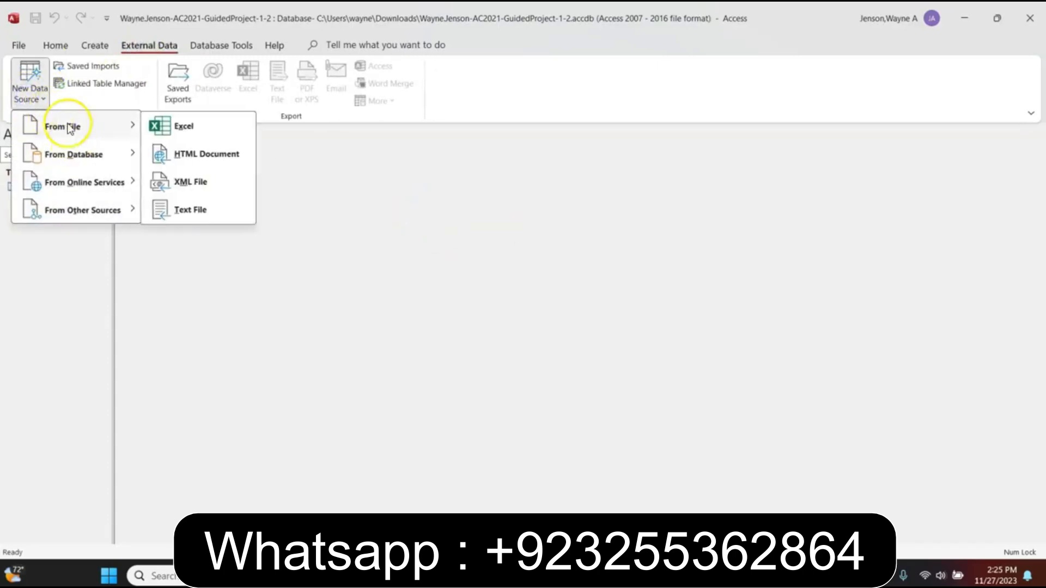
left_click(180, 128)
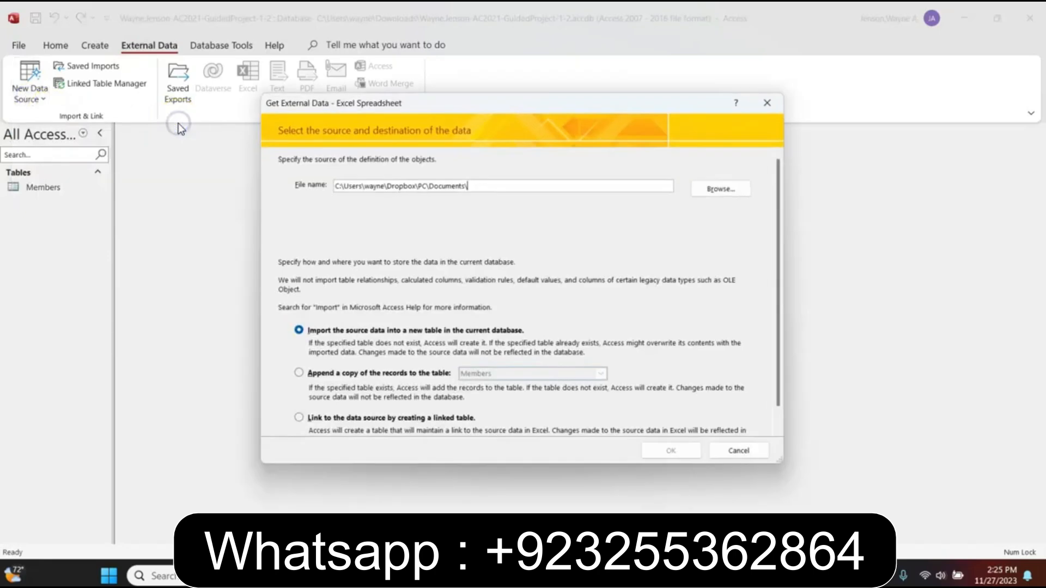
left_click(723, 189)
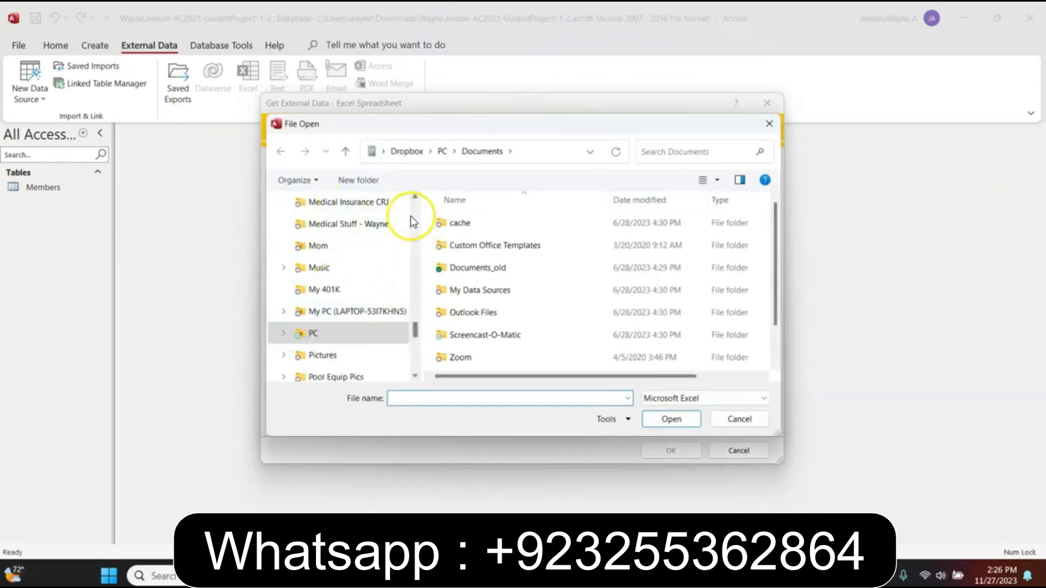
scroll(412, 212, "up", 10)
left_click_drag(416, 203, 415, 202)
scroll(368, 287, "down", 1)
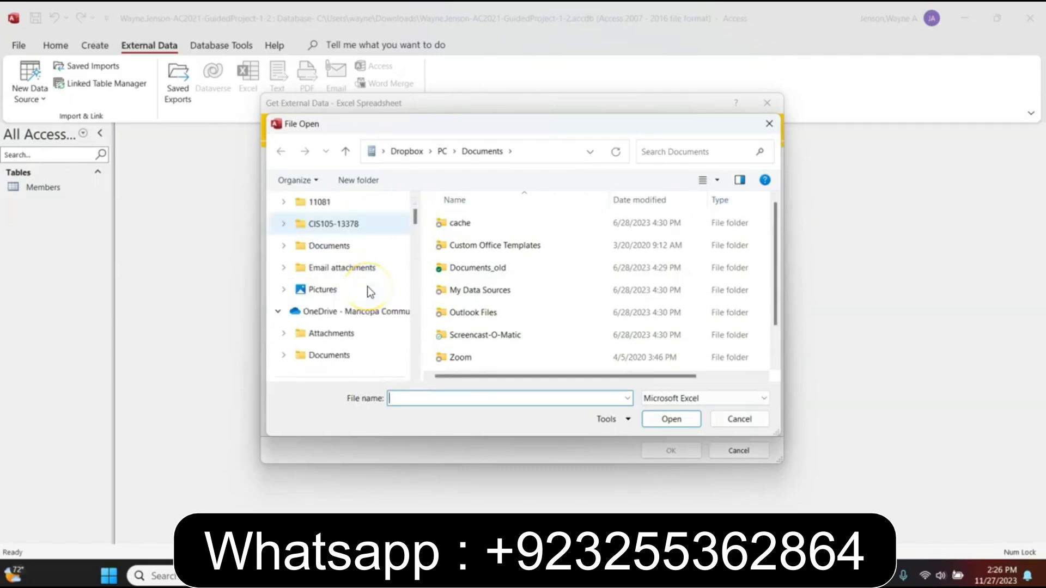
scroll(367, 286, "down", 3)
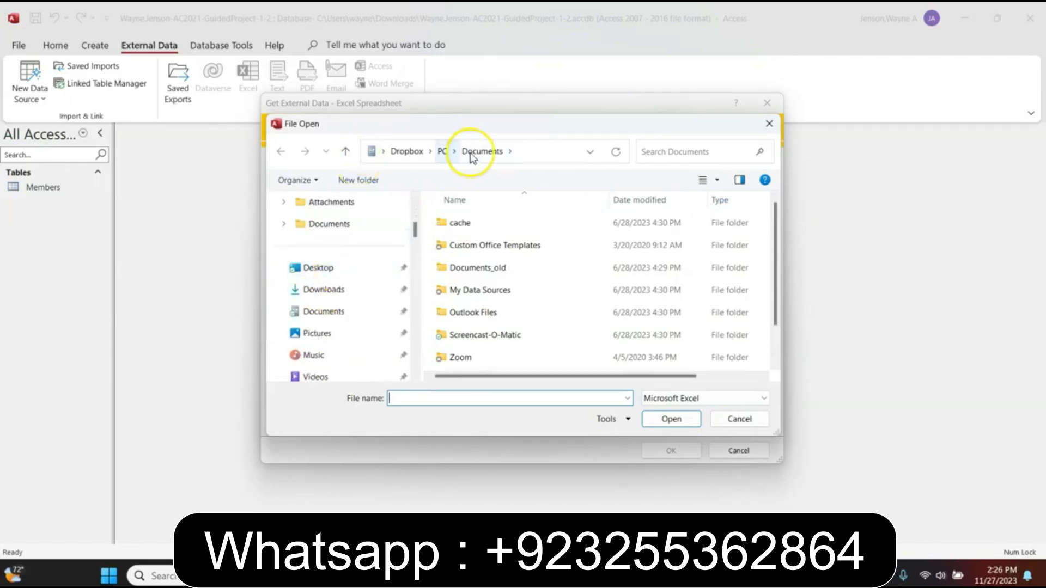
left_click(317, 293)
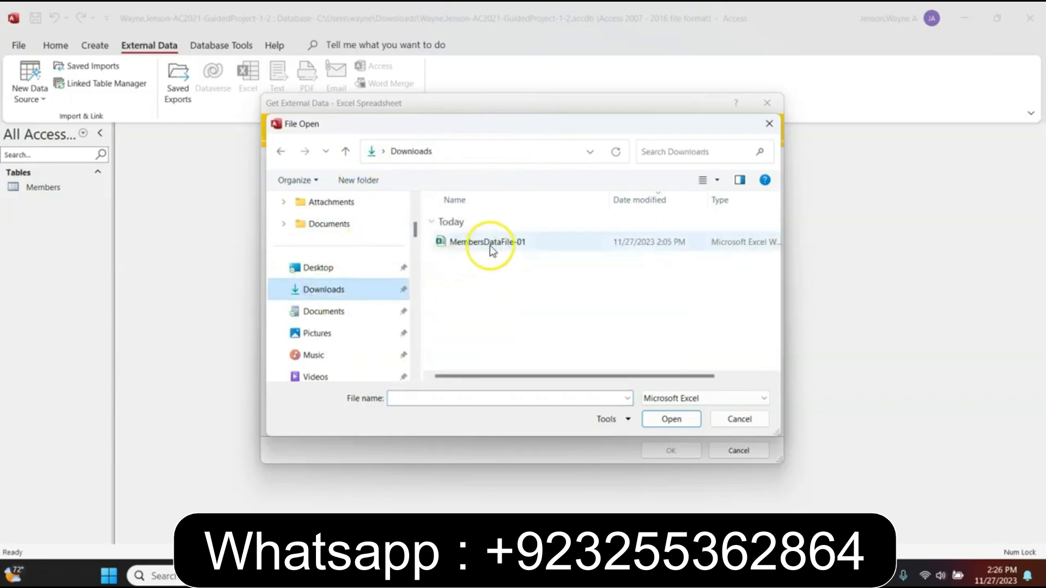
left_click(470, 243)
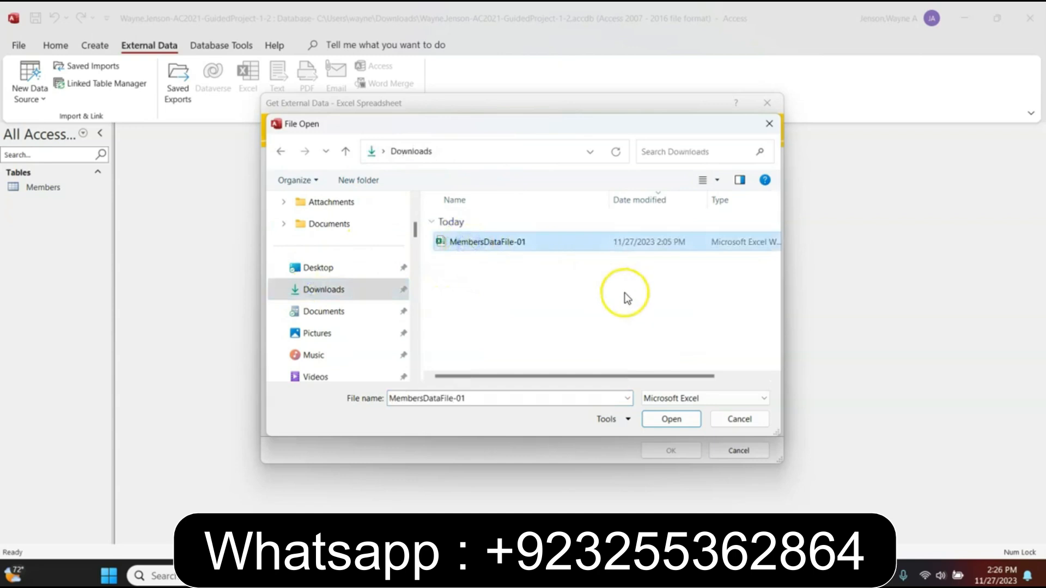
left_click(671, 419)
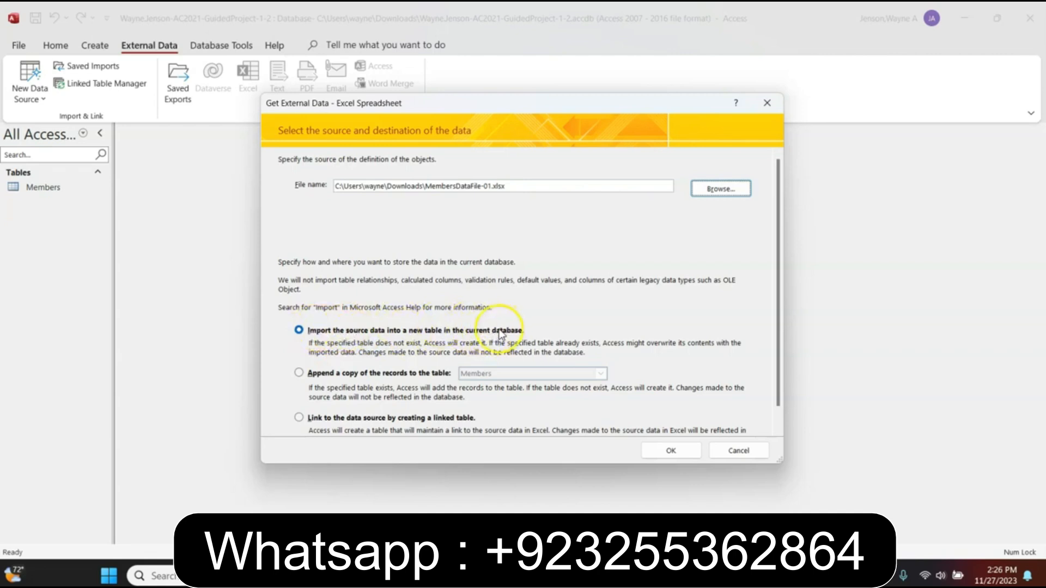
Append the spreadsheet's records to the Members table, closing without saving import steps
left_click(298, 373)
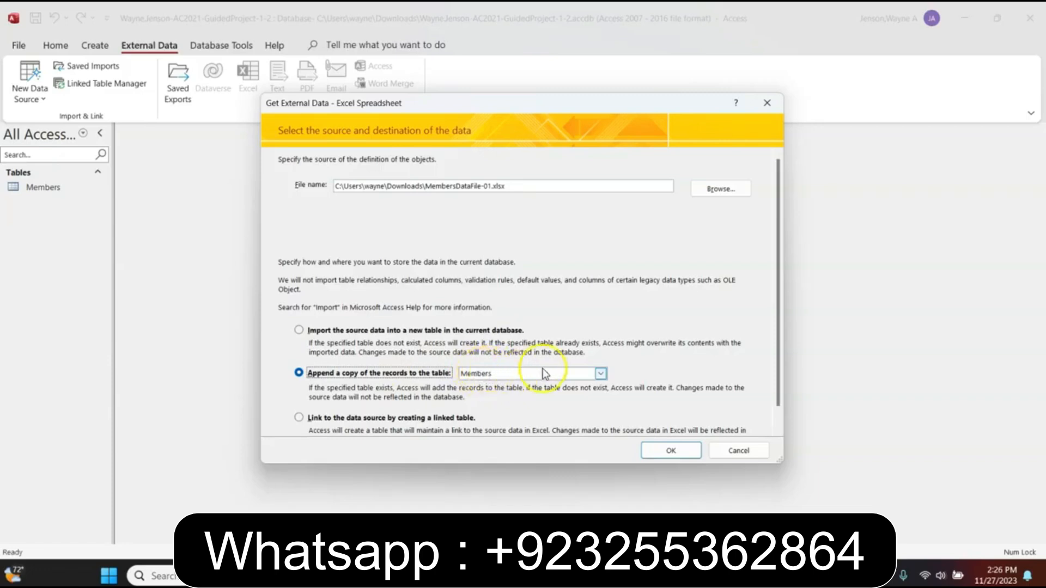
left_click(600, 374)
left_click(600, 374)
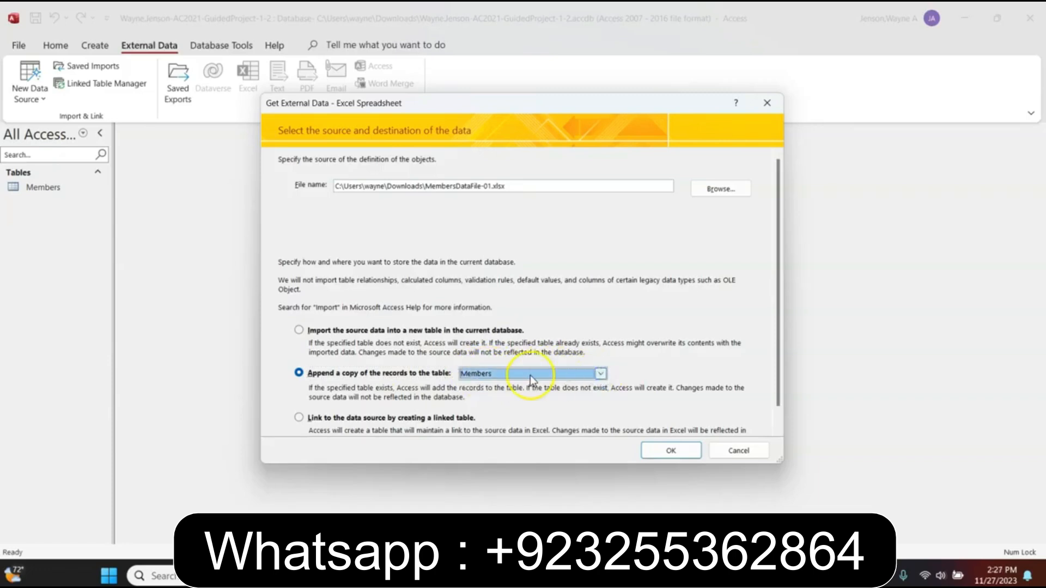
left_click(665, 450)
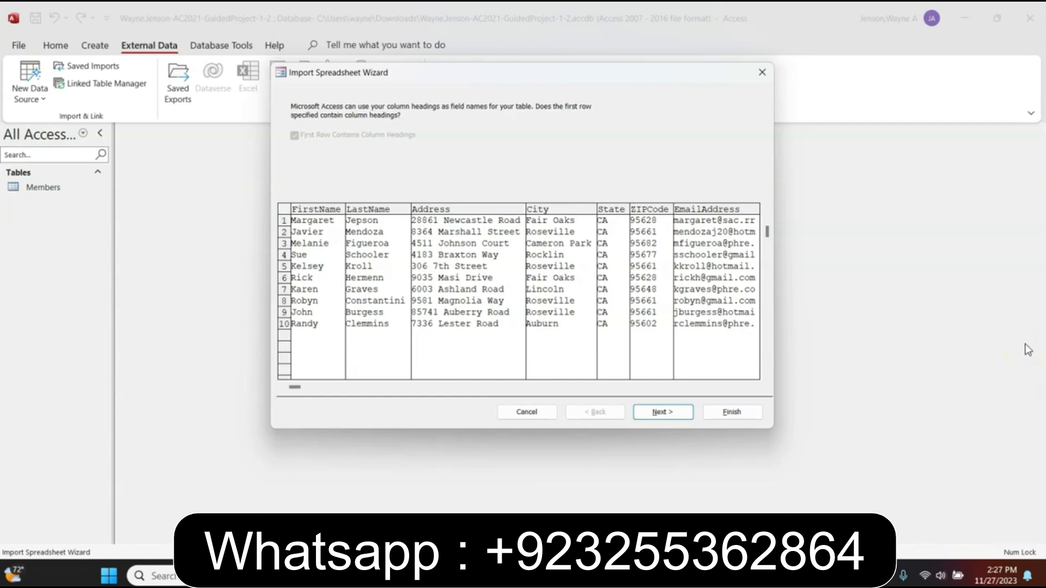
left_click(644, 411)
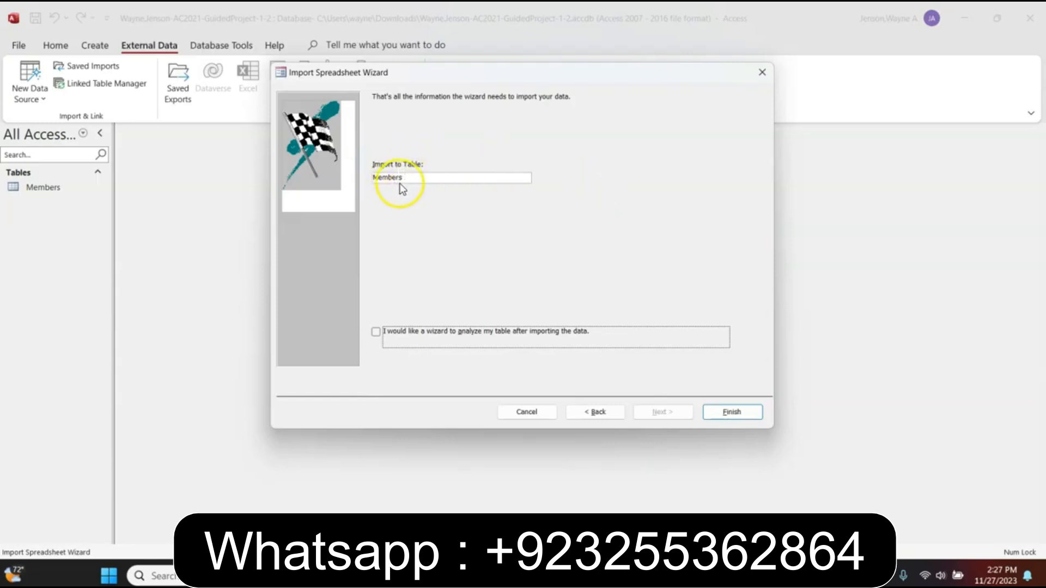
left_click(726, 414)
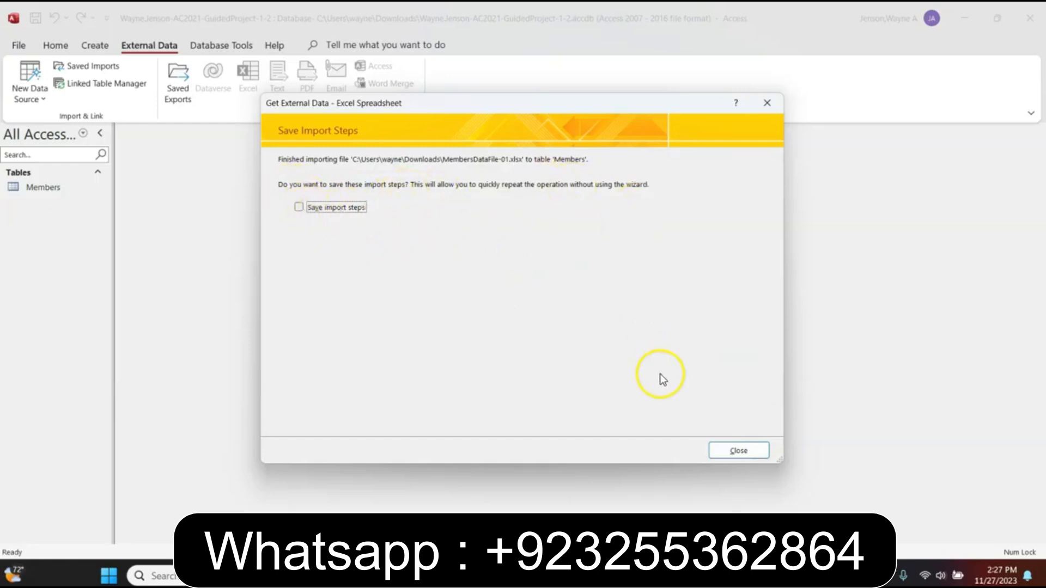
left_click(738, 452)
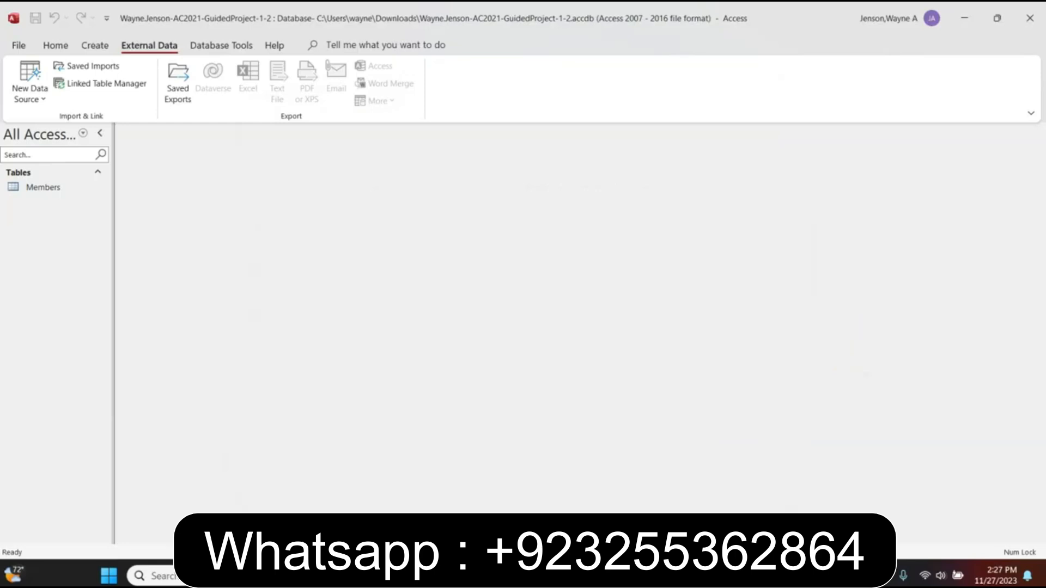
Reopen the Members table to check its 14 records and select the State column
double_click(39, 187)
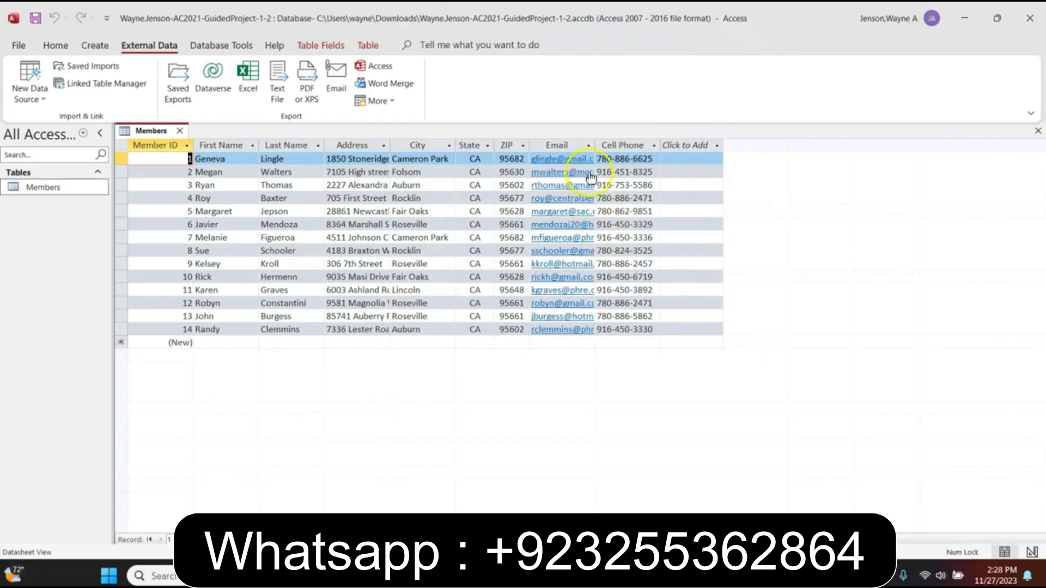
left_click(467, 146)
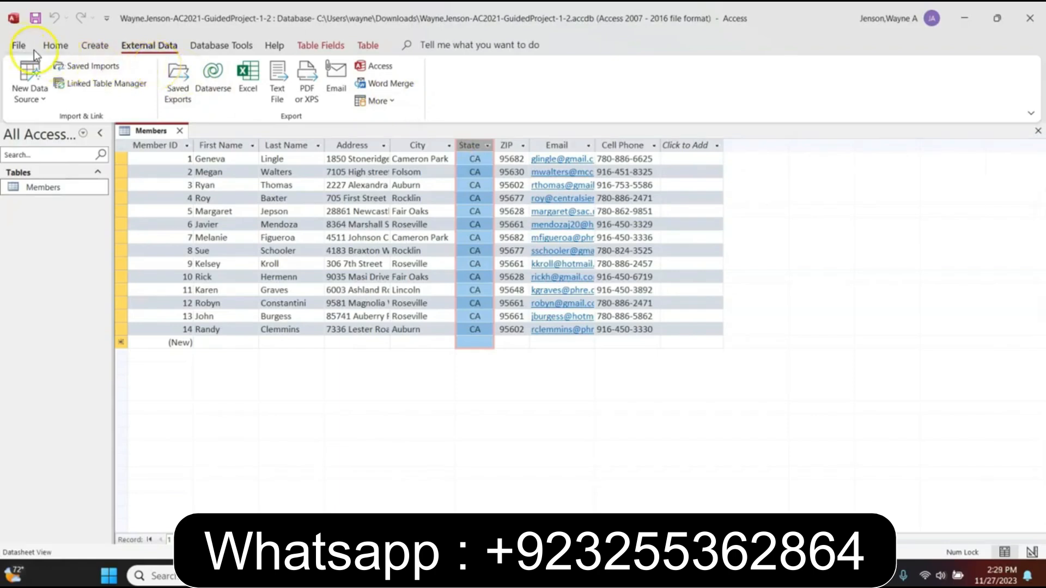
Hide the State column using More > Hide Fields in the Records group
left_click(57, 46)
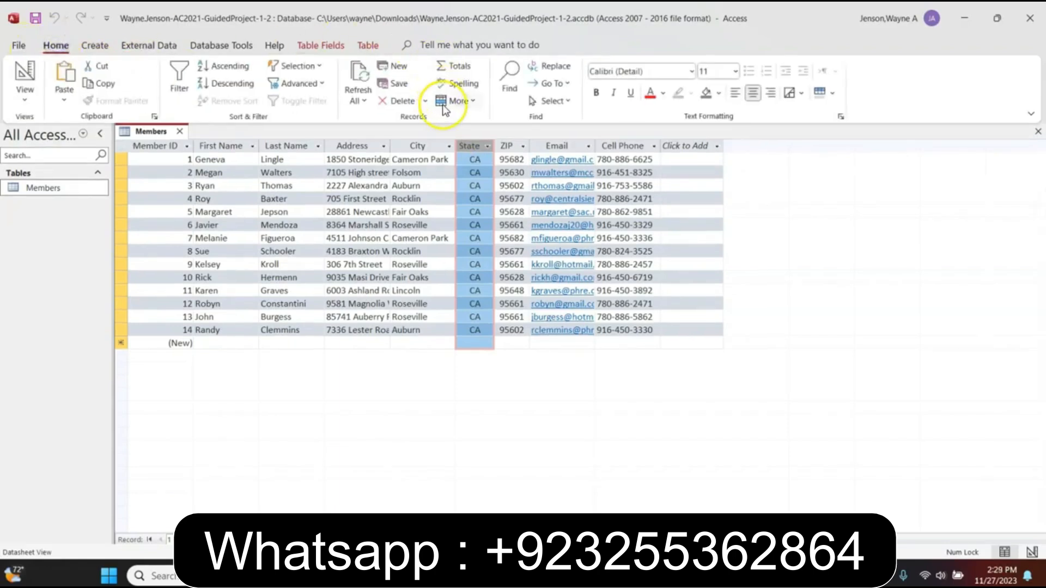
left_click(470, 104)
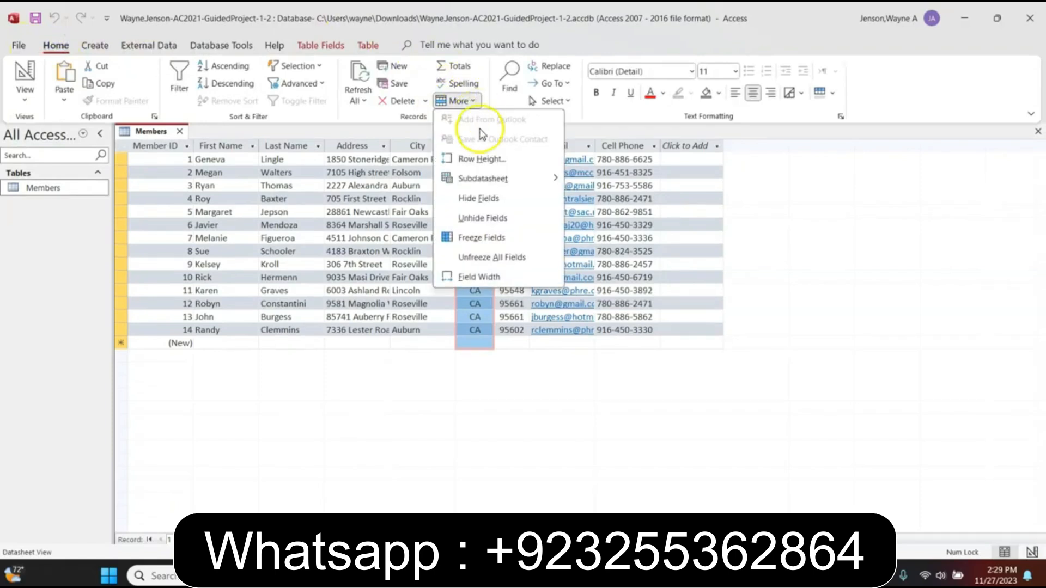
left_click(485, 201)
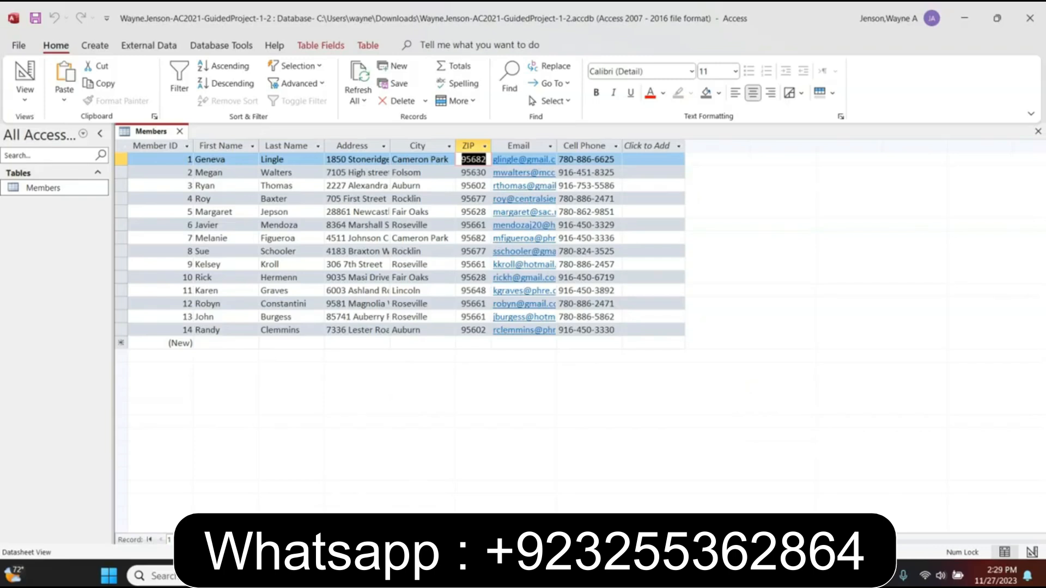
Sort Members by City A to Z, then remove the sort to restore Member ID order
left_click(448, 147)
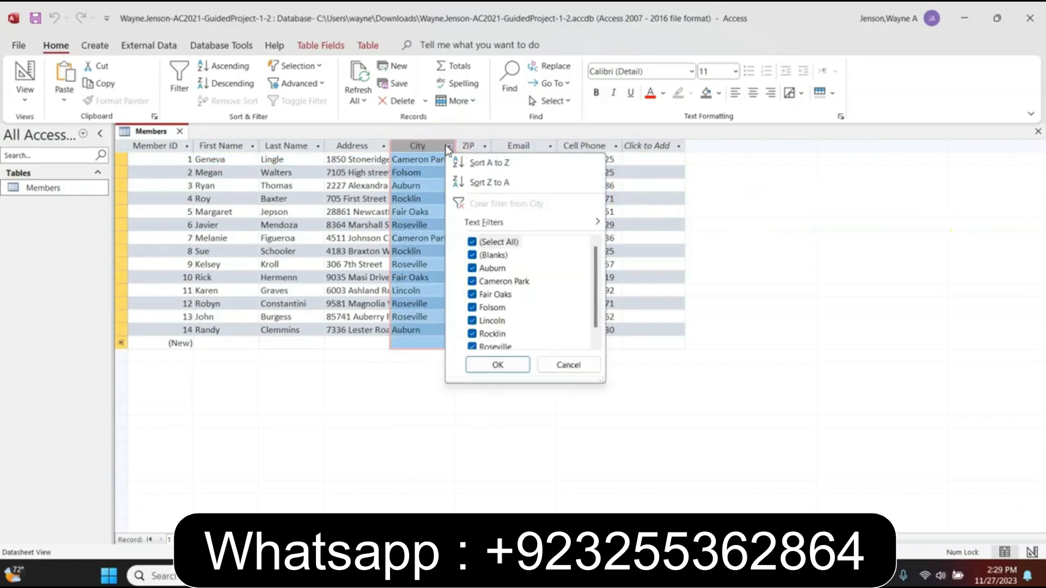
left_click(476, 164)
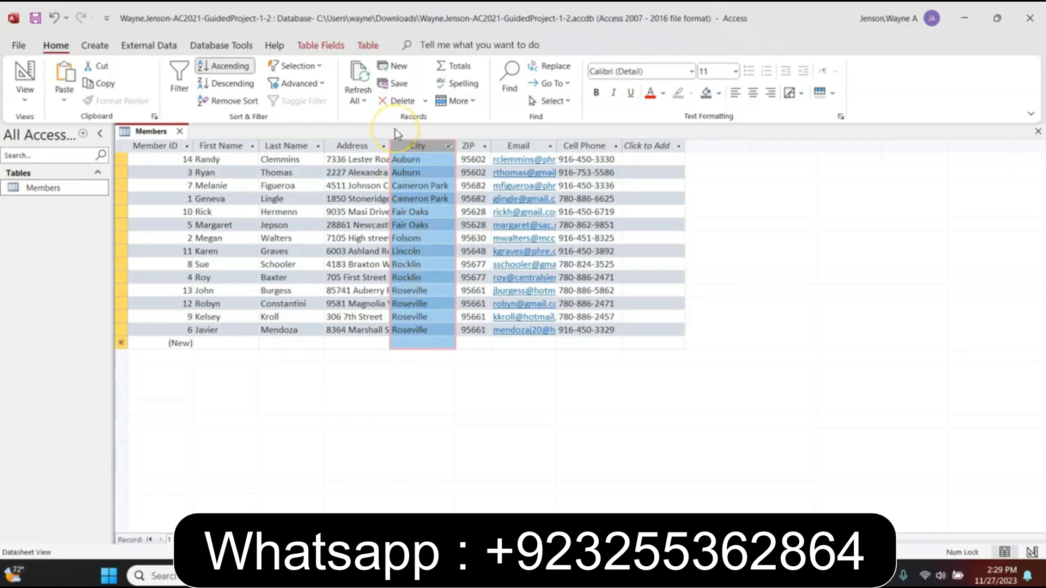
left_click(229, 102)
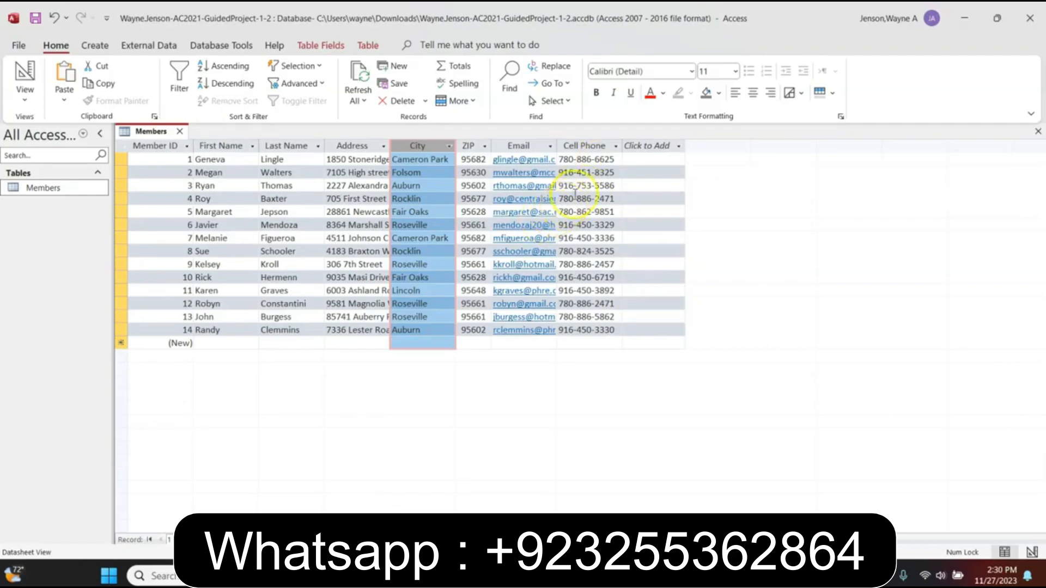
left_click(474, 144)
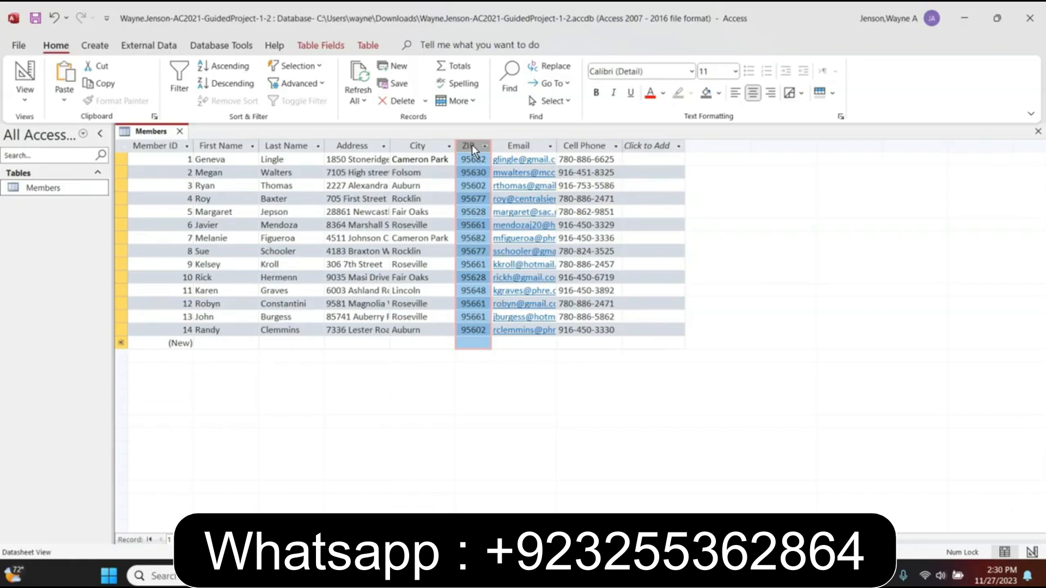
Drag the ZIP column to sit between First Name and Last Name
left_click_drag(472, 145, 304, 159)
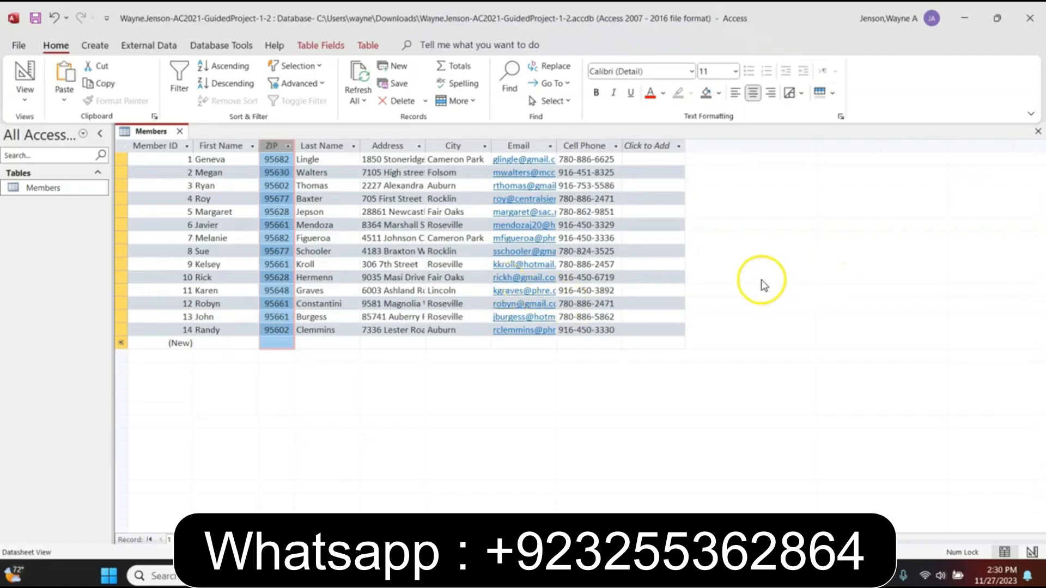
left_click(460, 197)
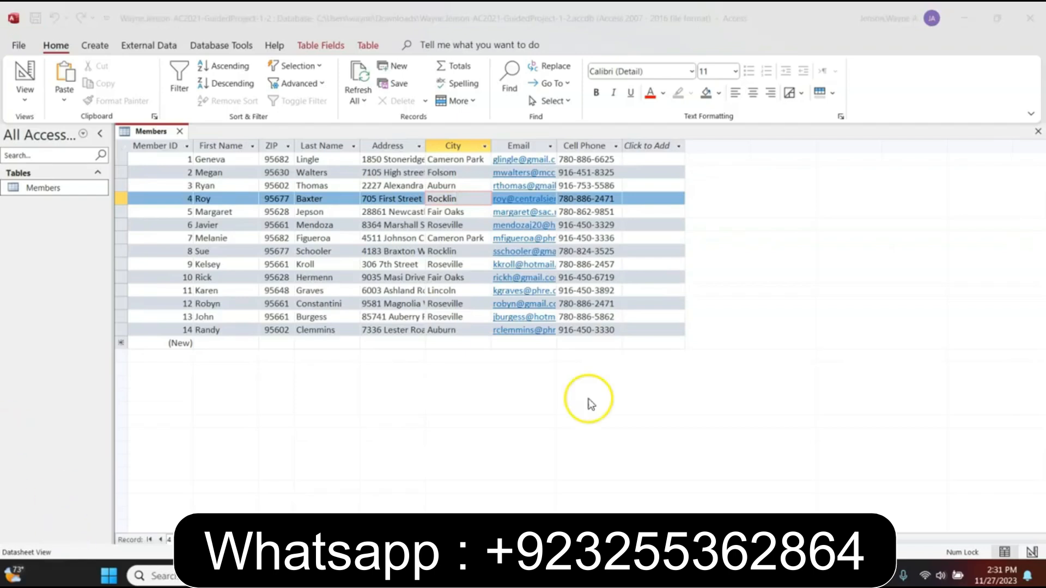
Select the ZIP and Last Name columns together and sort them ascending
left_click(268, 145)
left_click_drag(268, 146, 314, 154)
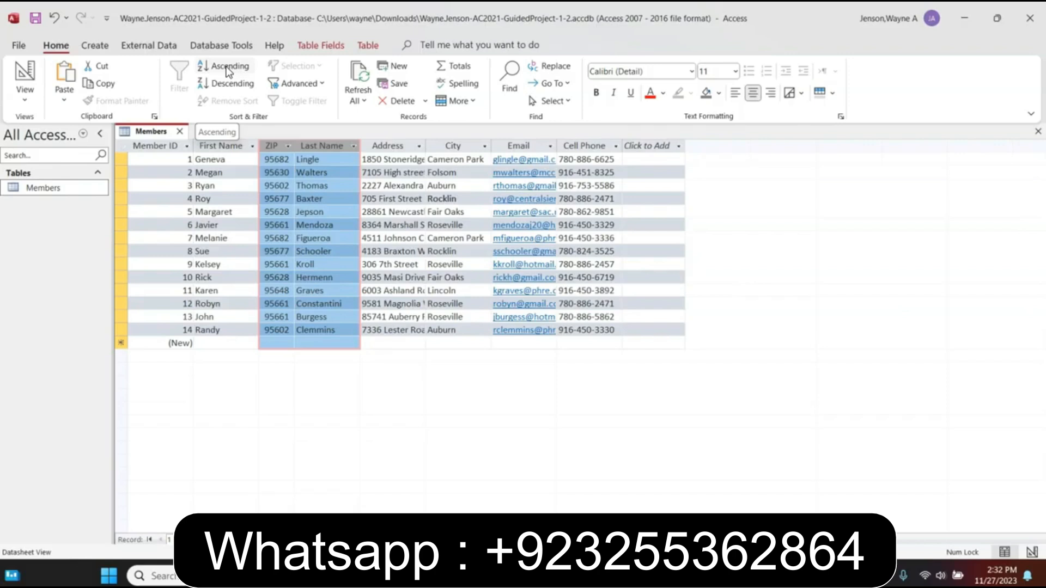
left_click(229, 72)
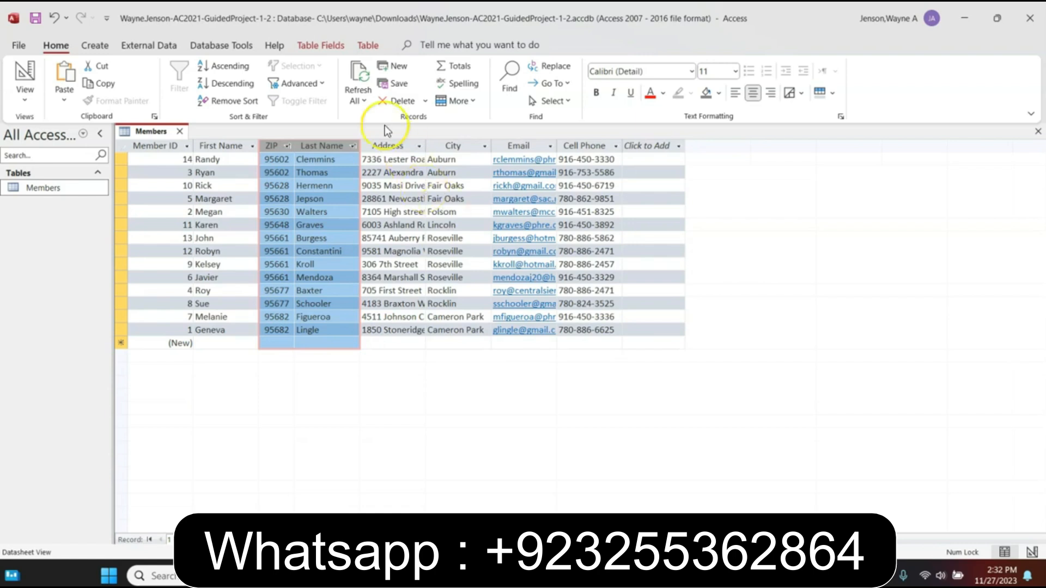
Remove the sort so the 14 records return to Member ID order, then deselect the columns
left_click(218, 102)
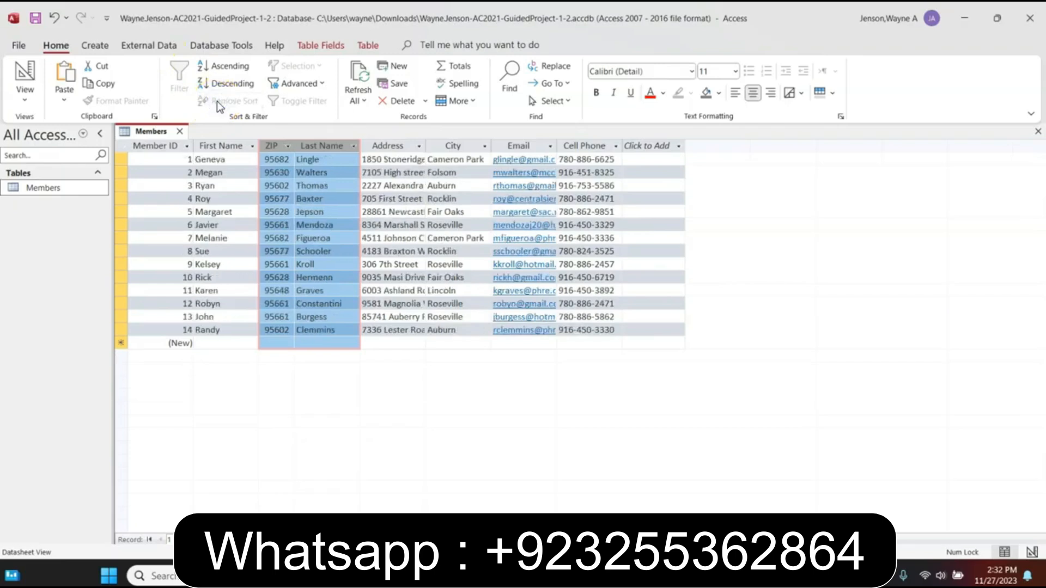
left_click(435, 197)
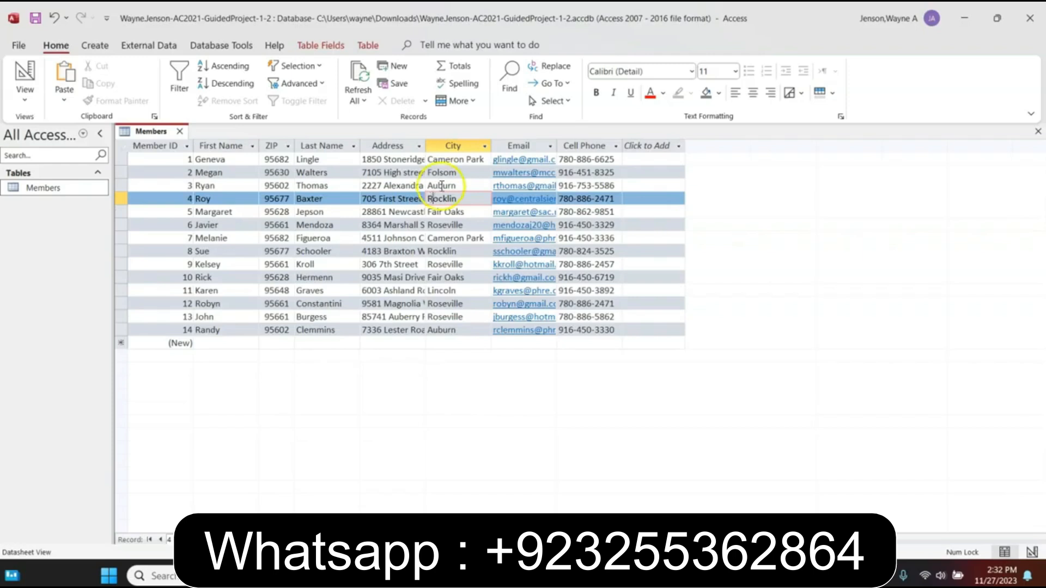
Drag the ZIP column back to sit between City and Email in the datasheet
left_click_drag(269, 146, 371, 138)
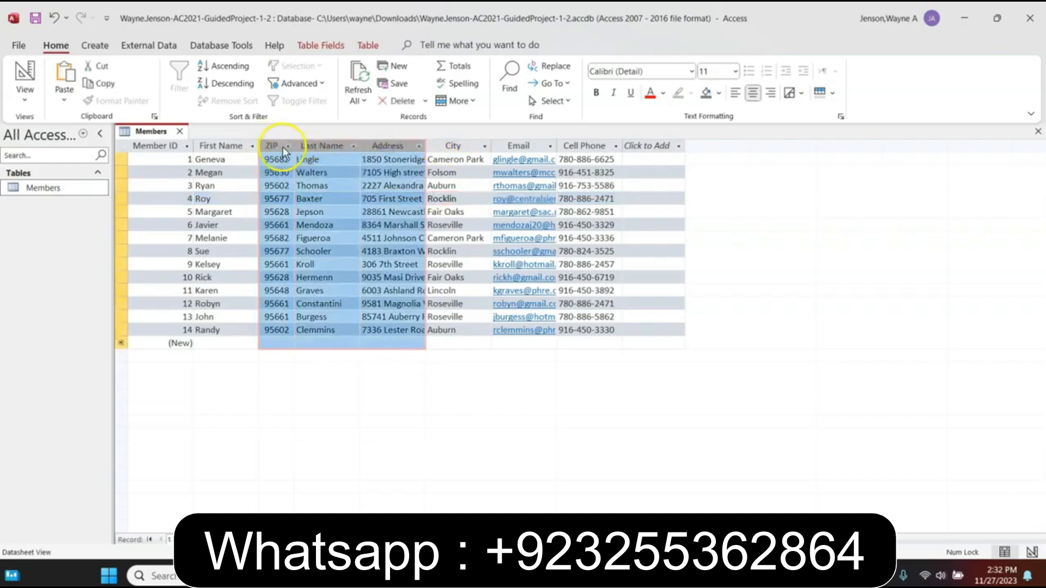
left_click(581, 224)
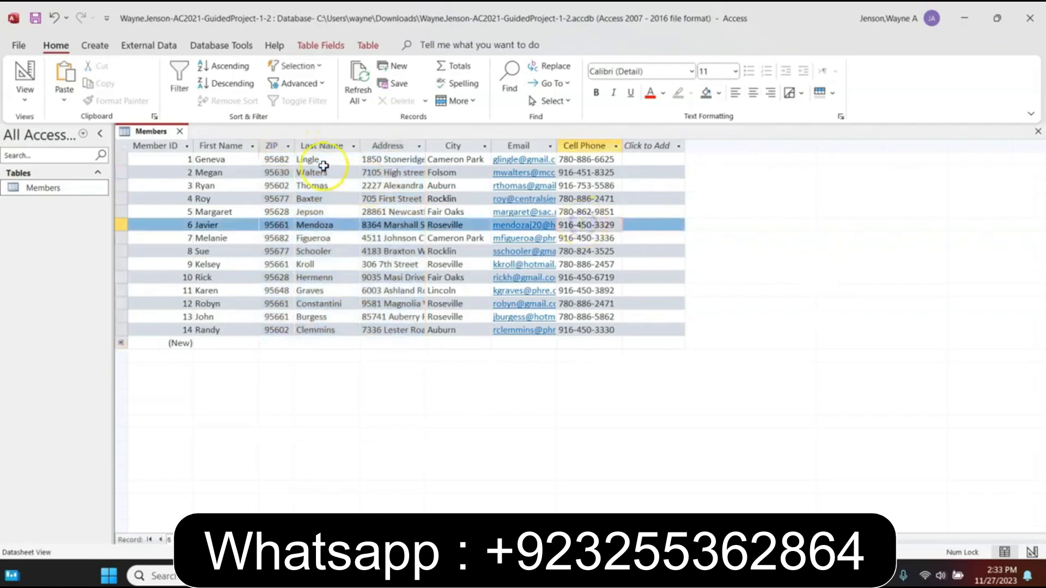
left_click(270, 145)
left_click(270, 145)
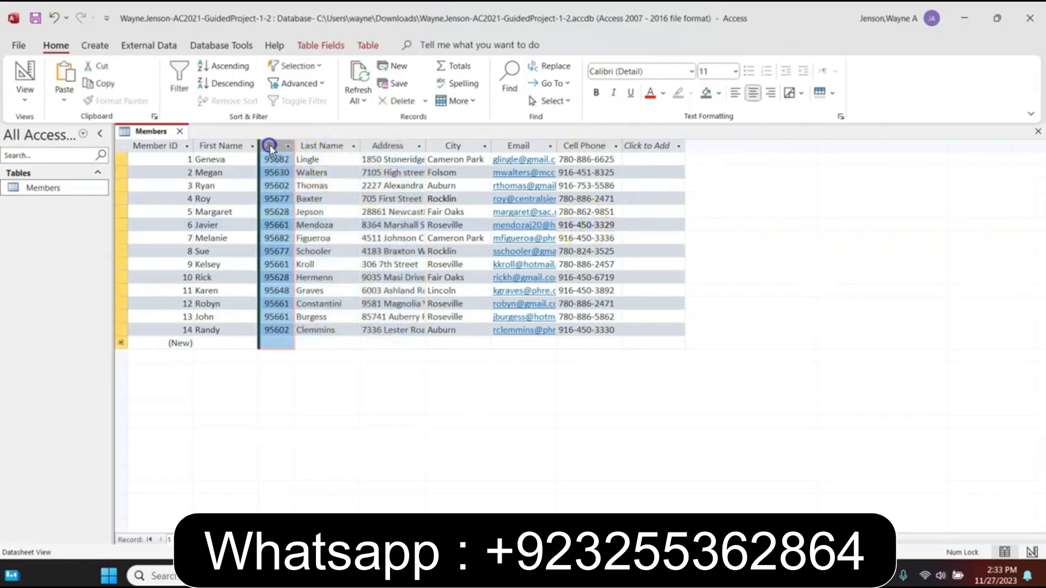
left_click_drag(270, 145, 269, 145)
left_click_drag(269, 145, 490, 145)
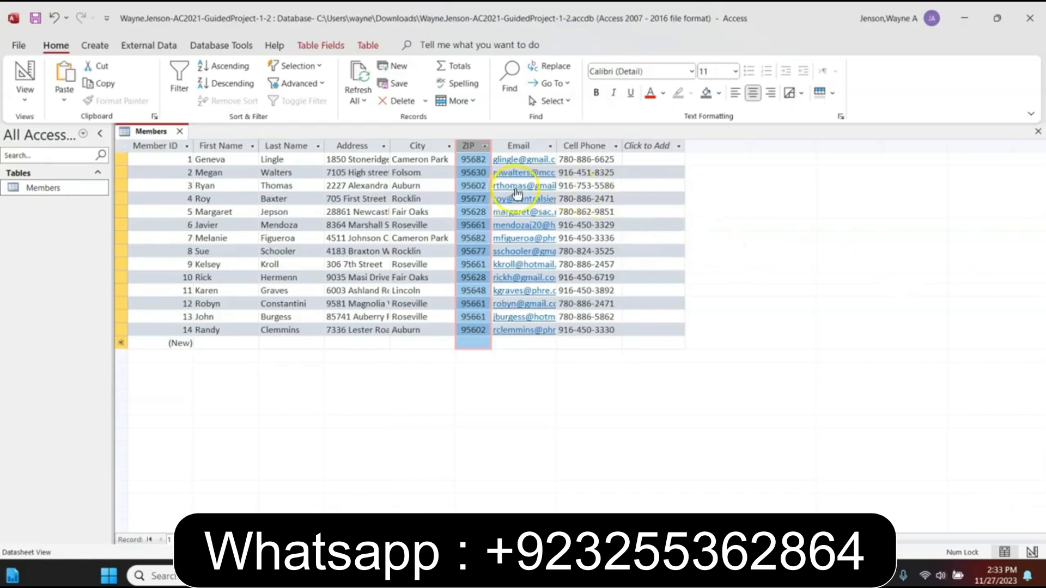
left_click(567, 177)
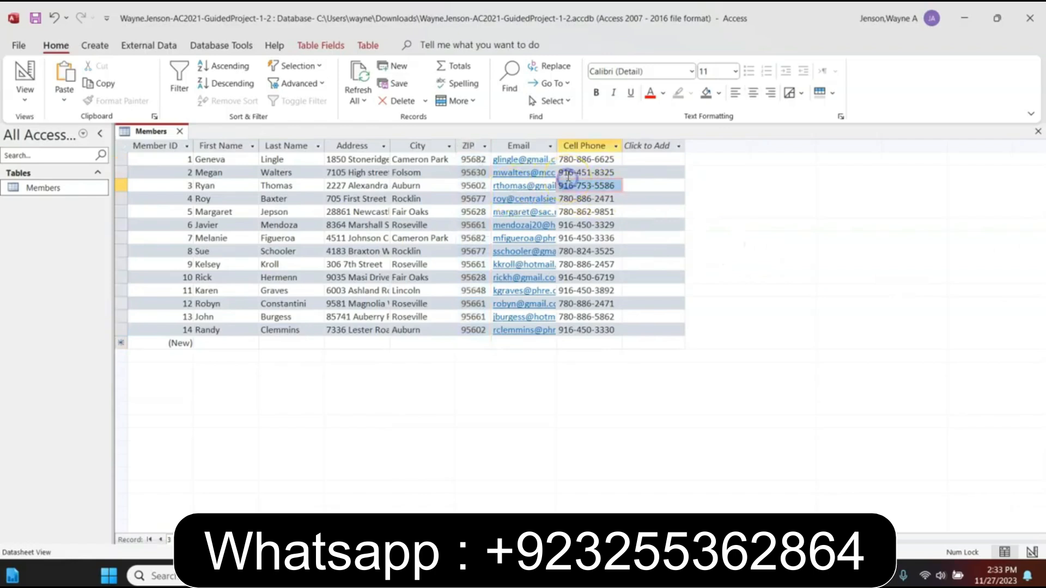
Filter by selection so only Cell Phone values beginning with 916 show, 7 of 14 records
left_click_drag(574, 176, 554, 172)
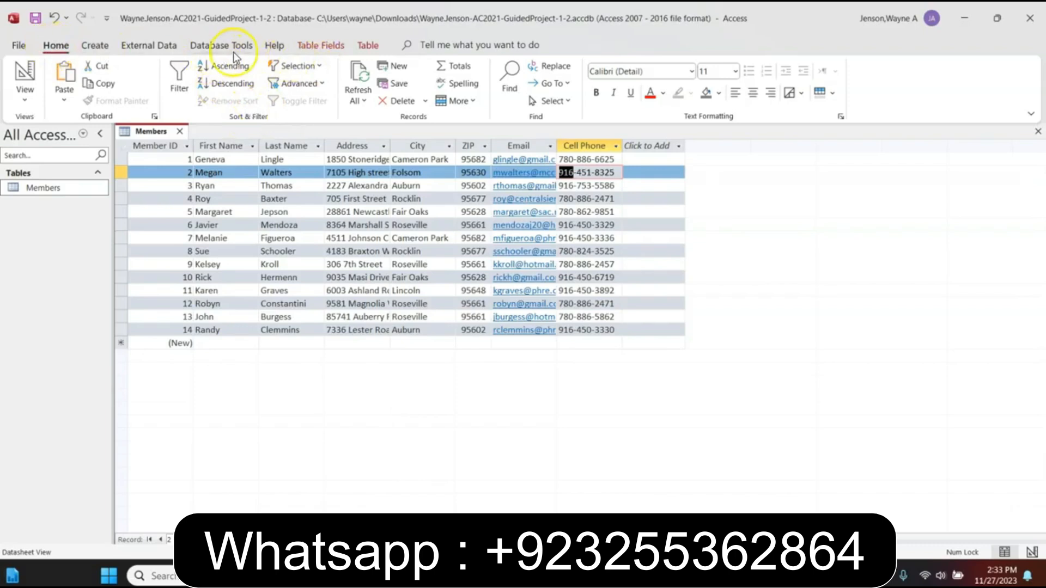
left_click(318, 66)
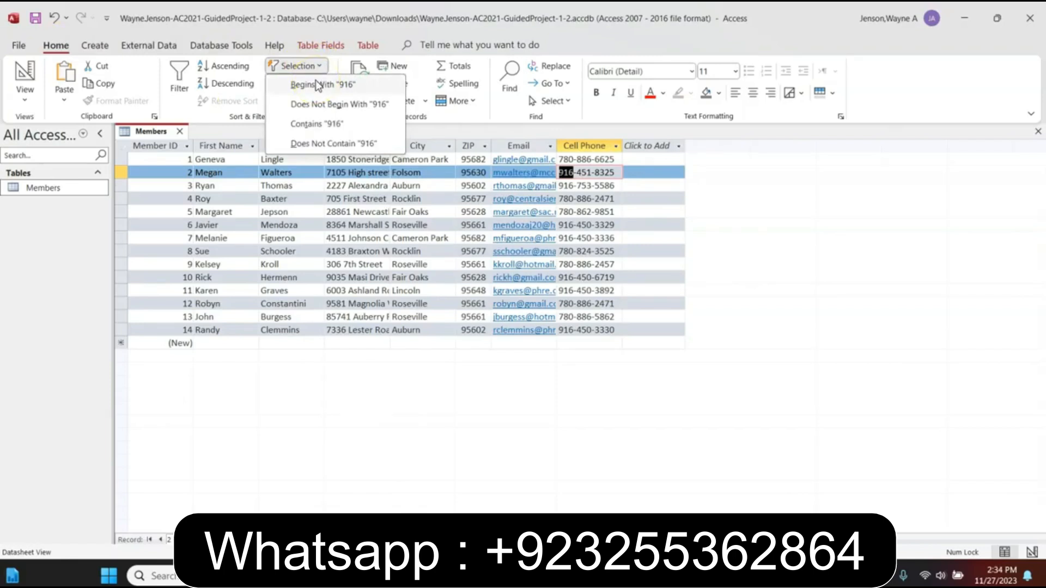
left_click(316, 82)
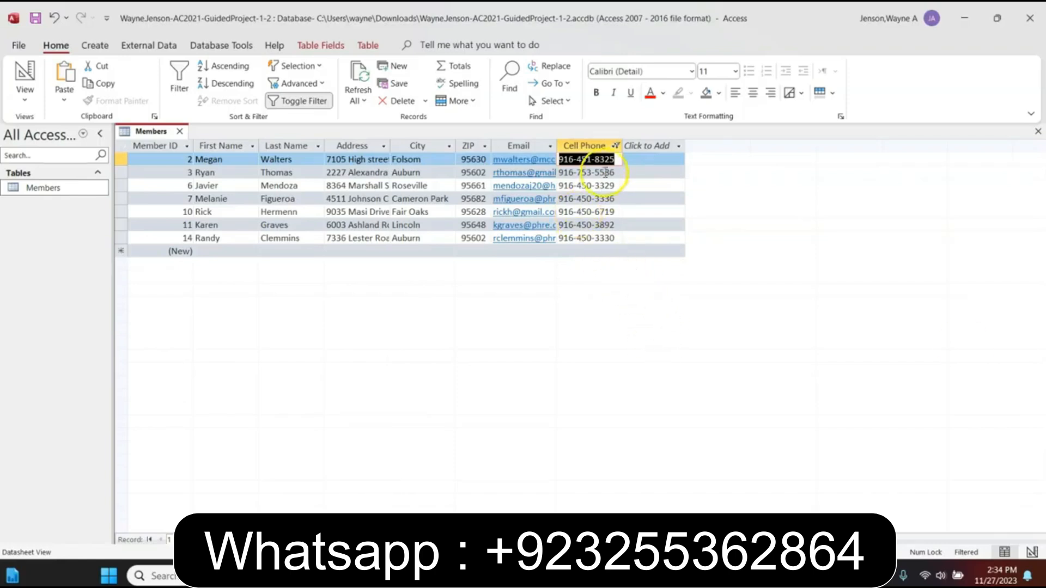
left_click(615, 145)
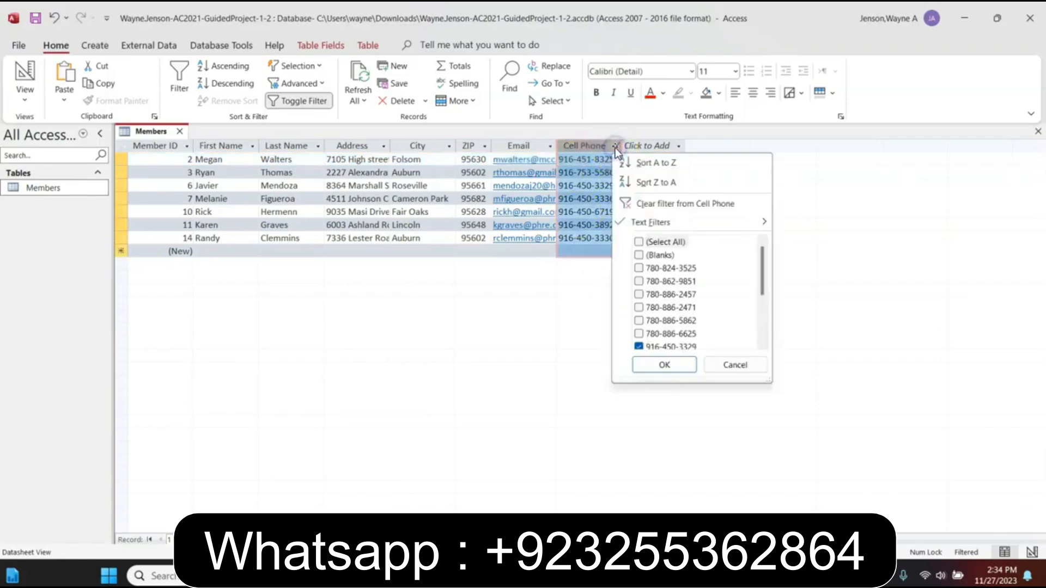
Clear the Cell Phone filter so all 14 member records are listed again
left_click(651, 207)
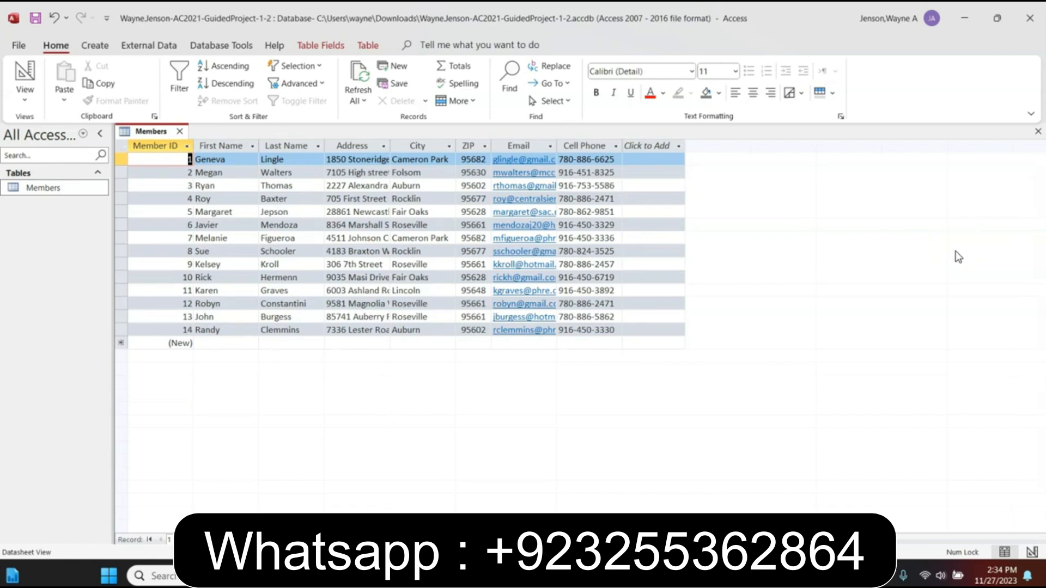
left_click(551, 146)
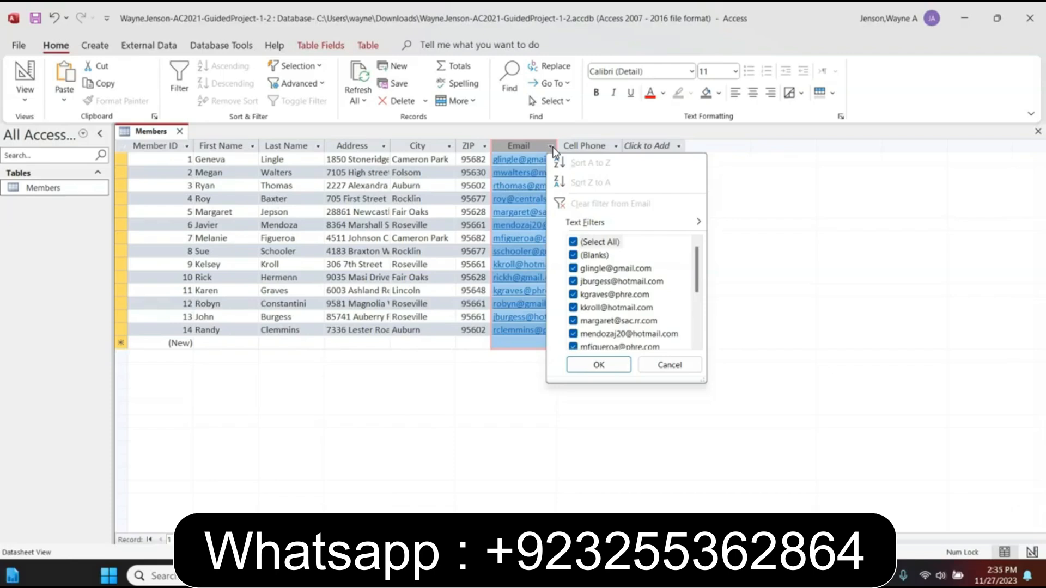
Apply an Email text filter containing 'gmail', leaving 5 of 14 records
mouse_move(643, 229)
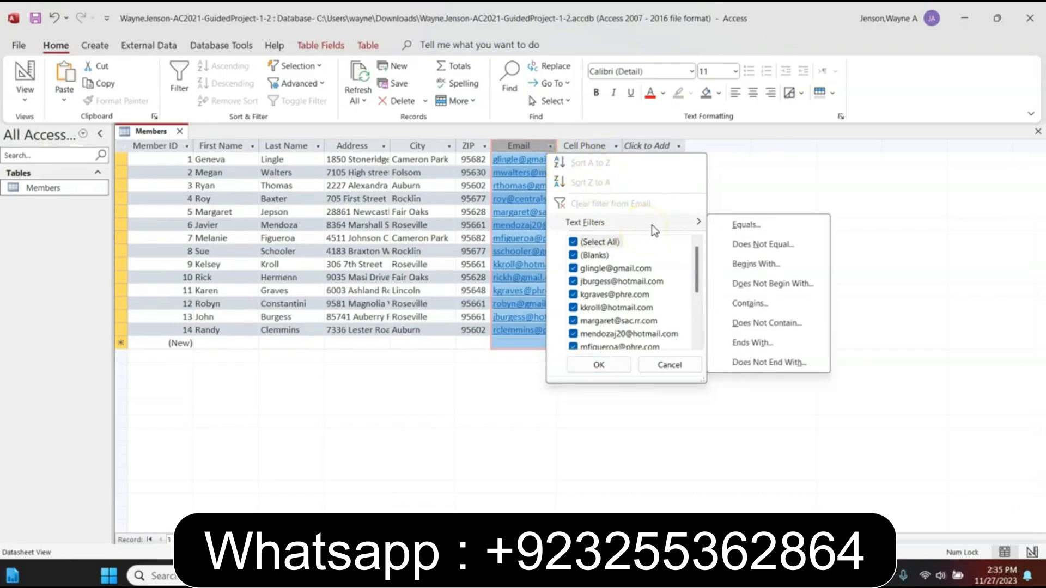
left_click(739, 309)
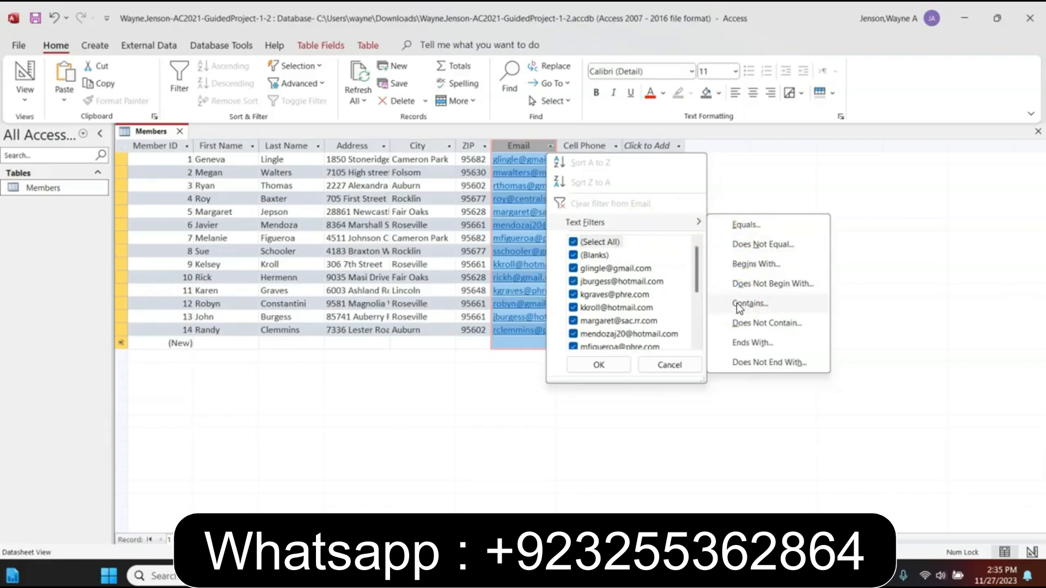
type("gmail")
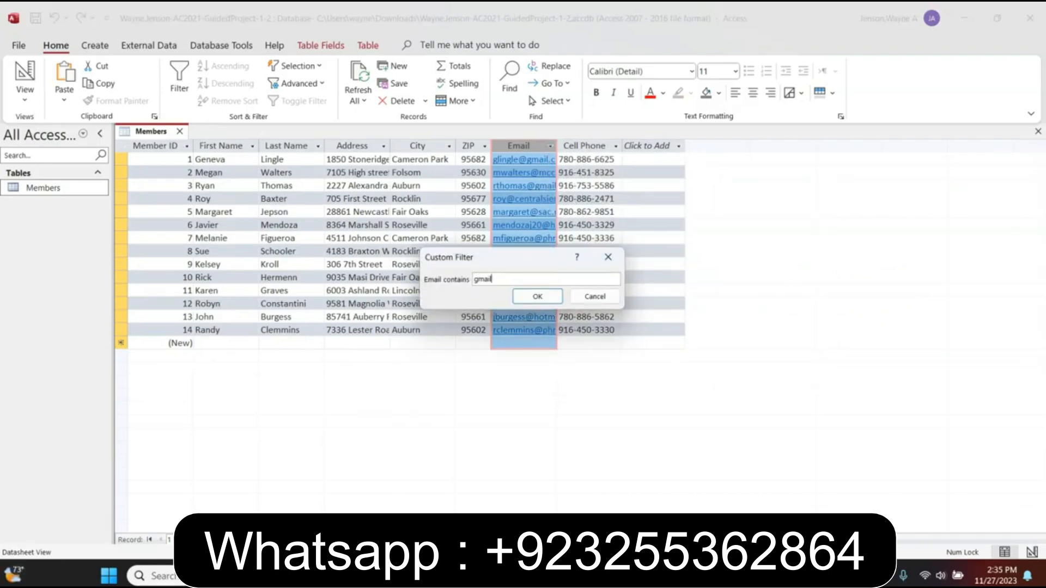
left_click(555, 296)
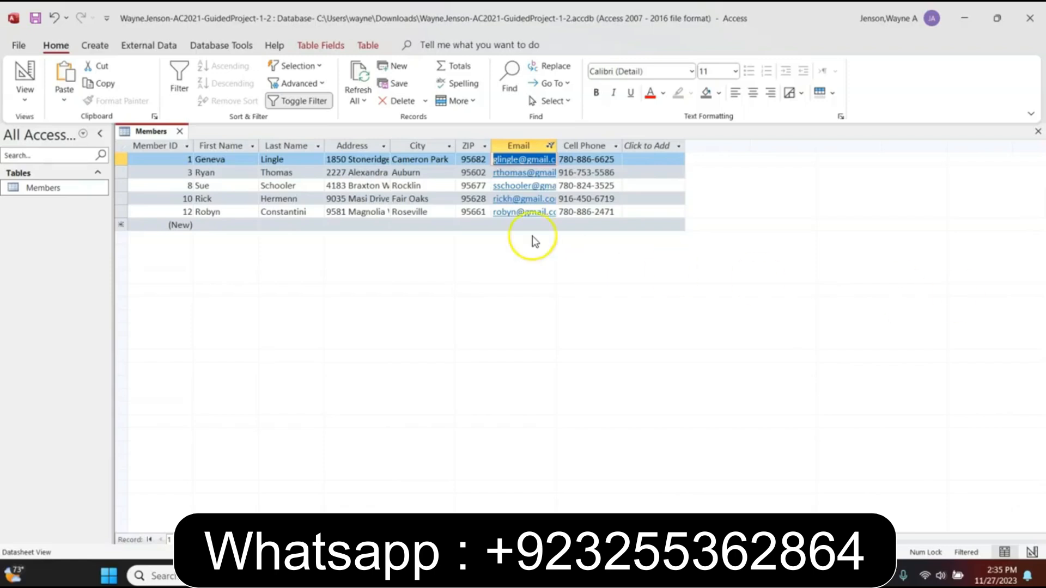
Toggle the Email filter off and on, then clear it so all 14 records show
left_click(297, 102)
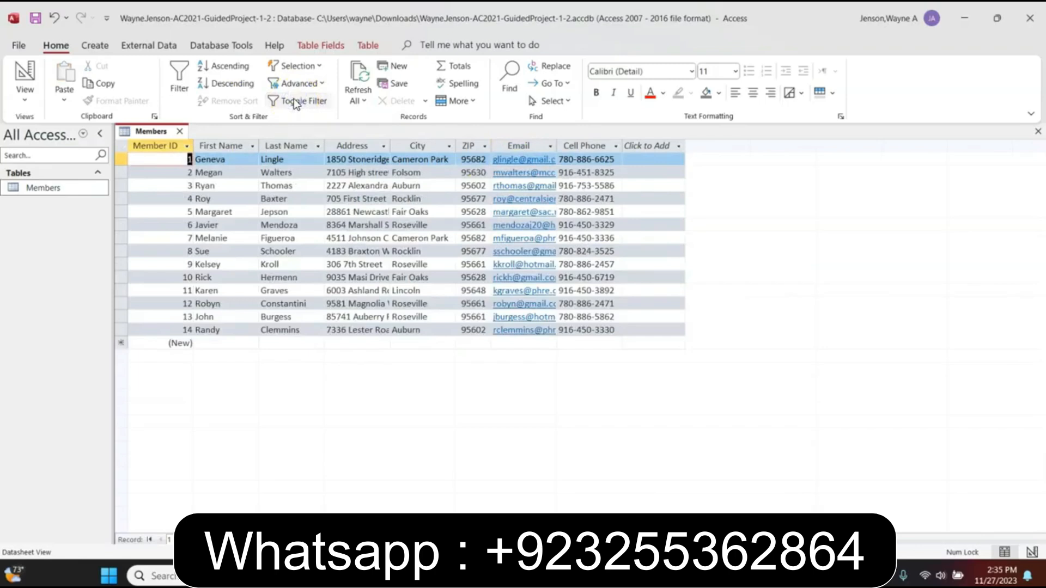
left_click(293, 101)
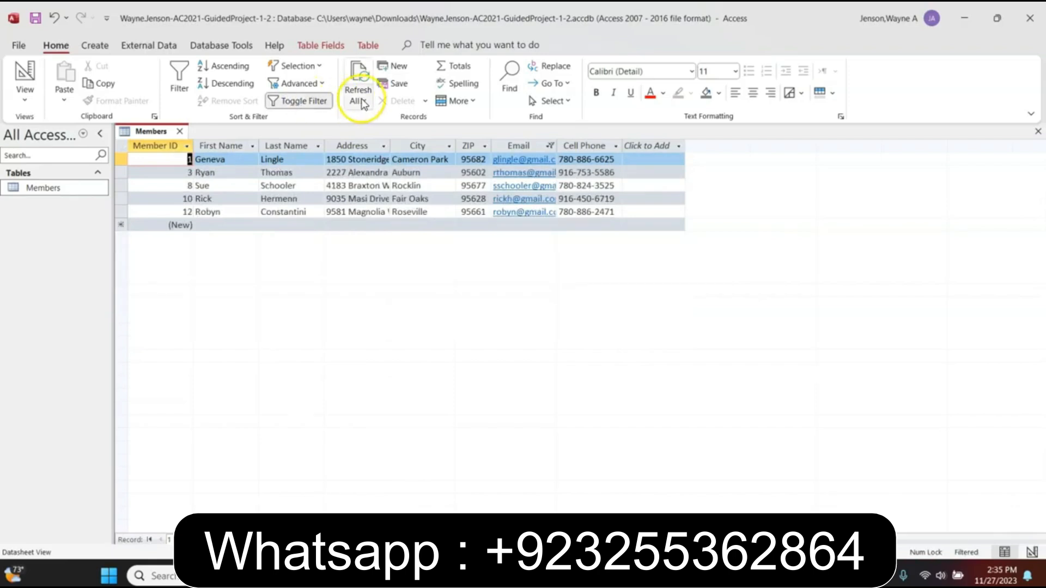
left_click(551, 146)
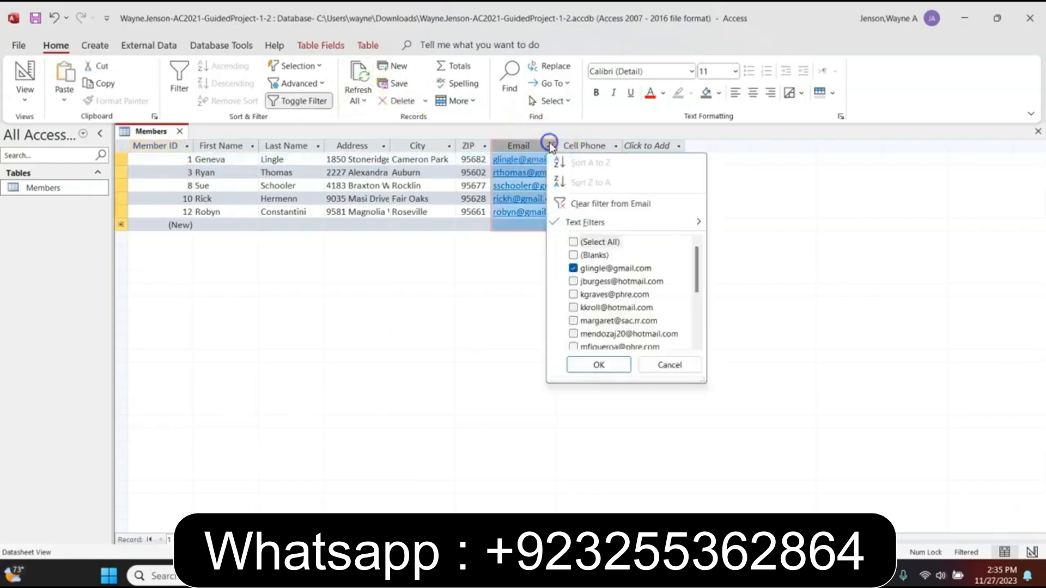
left_click(590, 205)
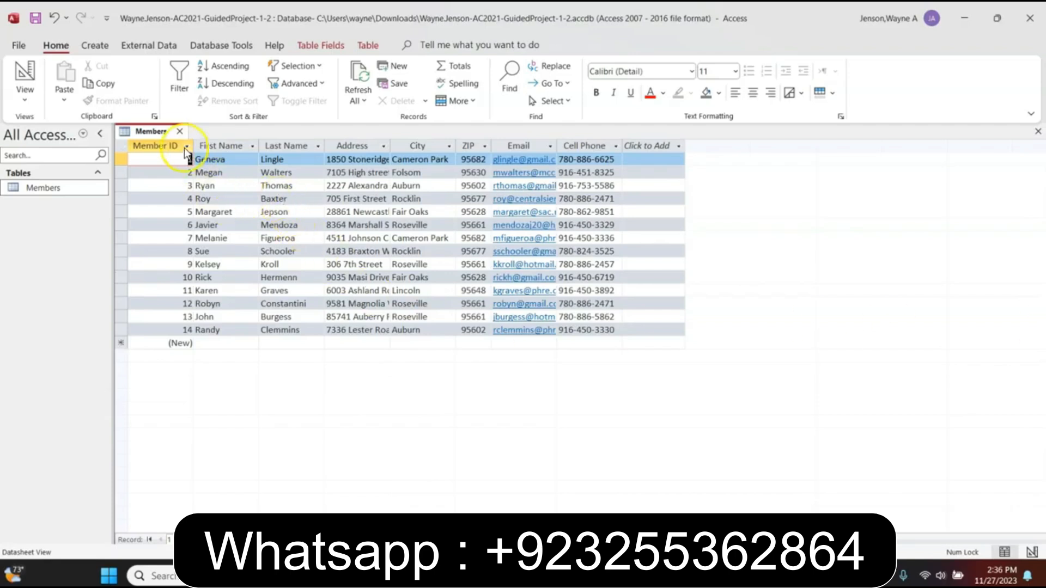
Close the Members table without saving design changes, reopen it to check, then close it again
left_click(180, 133)
left_click(526, 326)
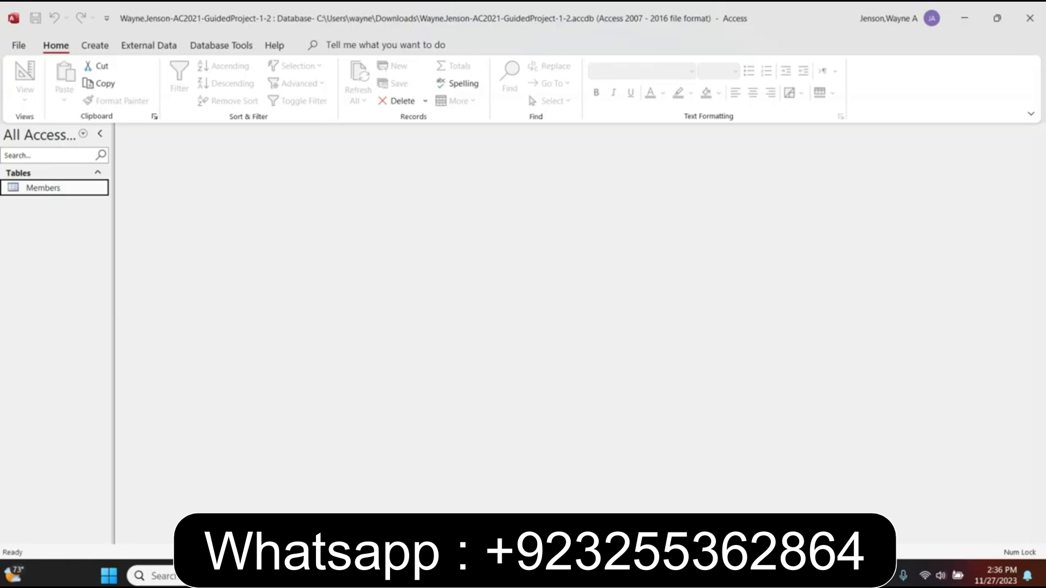
double_click(38, 191)
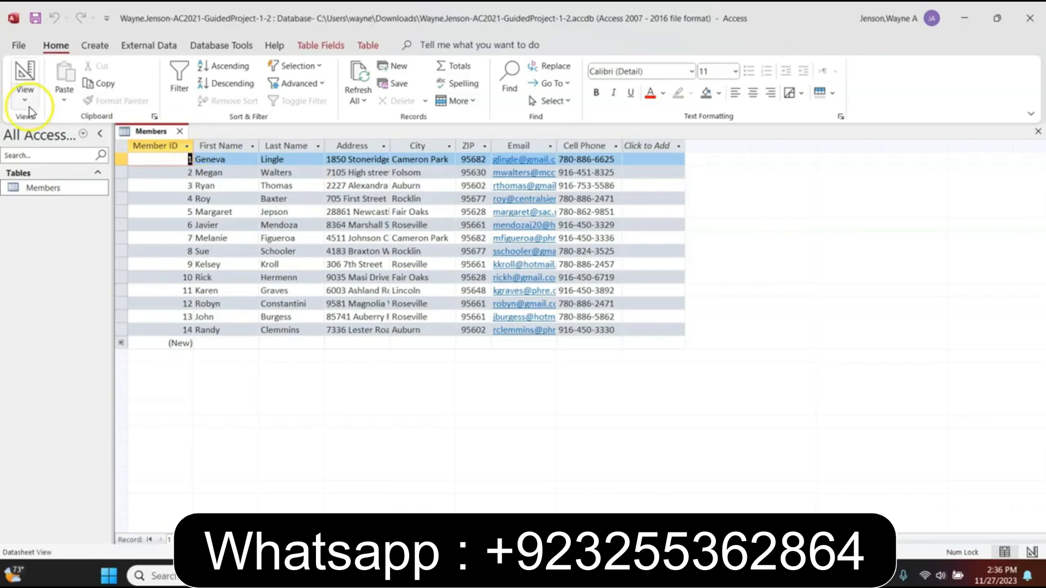
left_click(177, 132)
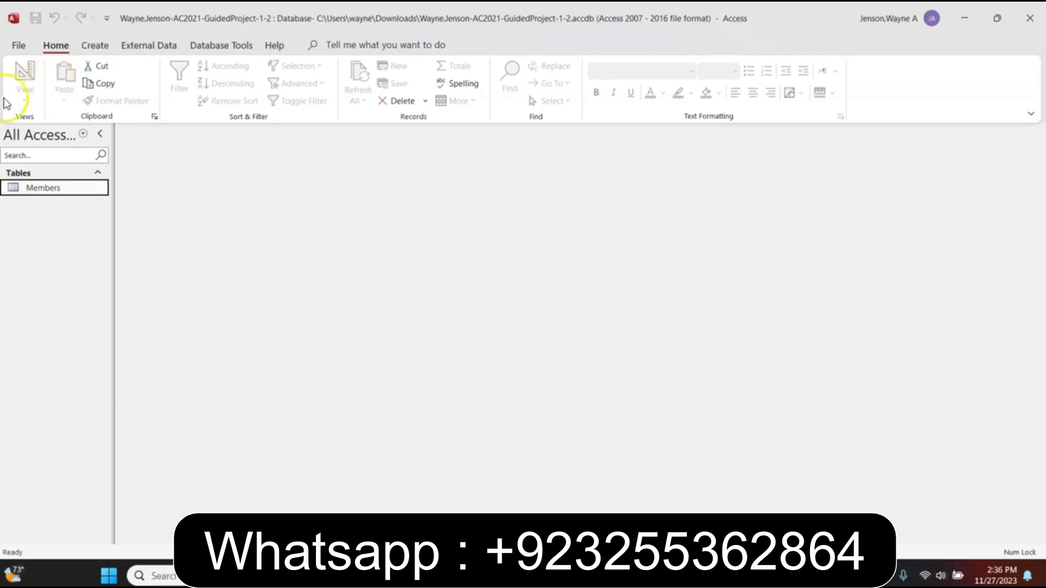
In database properties, set Title 'American River Members', enter the author's name, and Company 'ARCC'
left_click(19, 45)
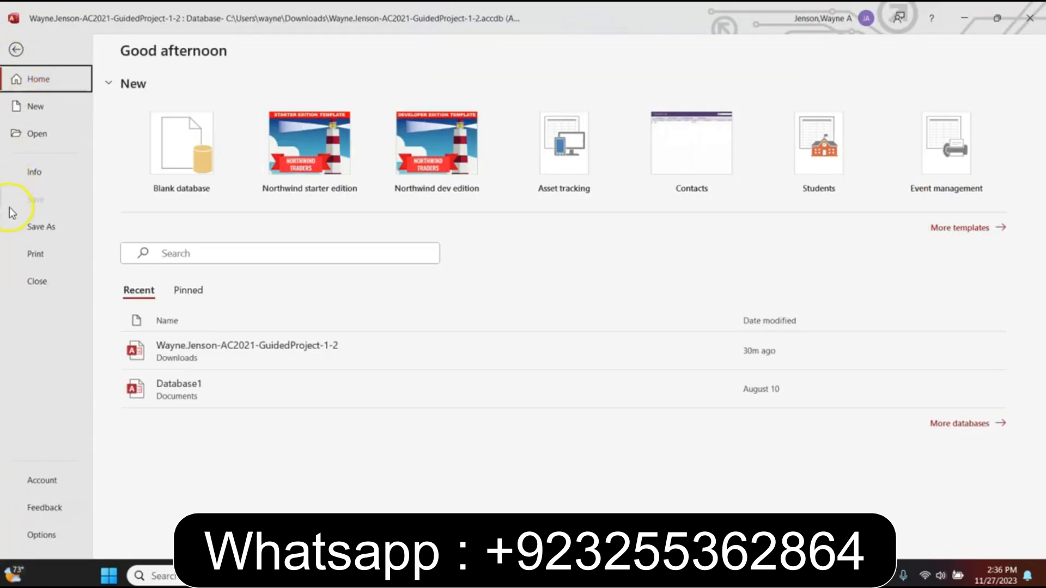
left_click(31, 172)
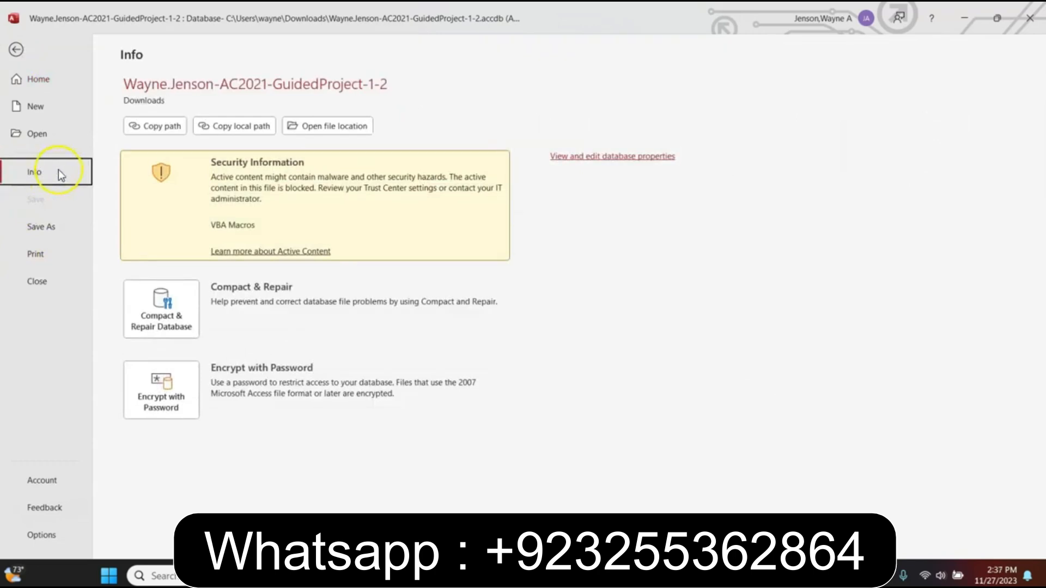
left_click(630, 159)
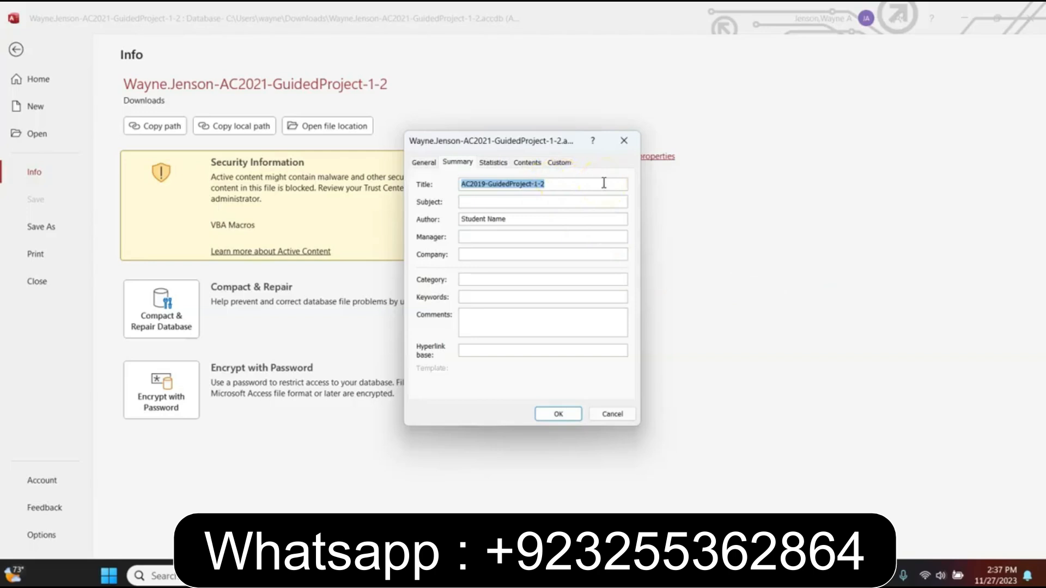
type("American")
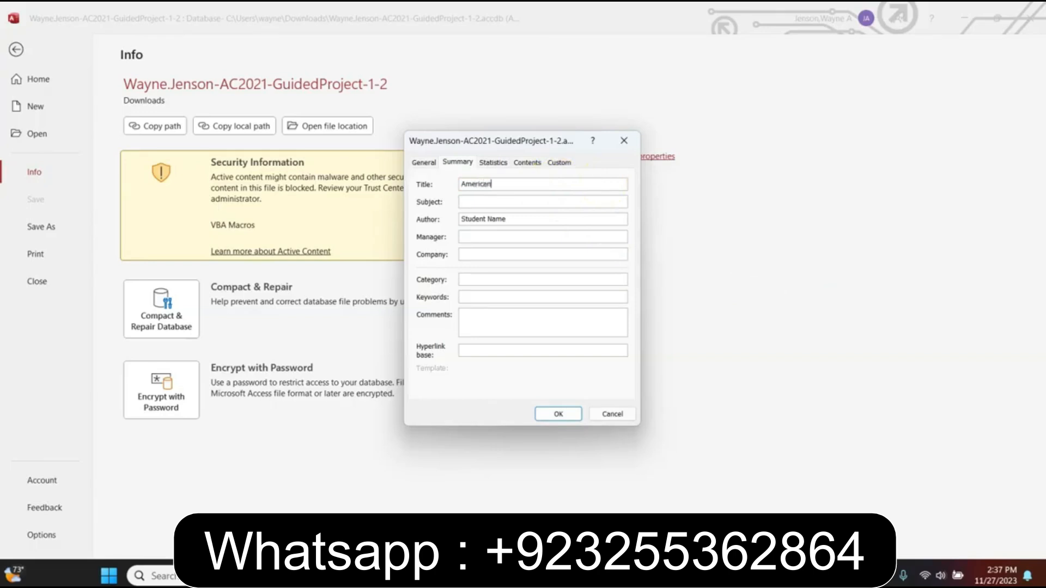
type(" River Members")
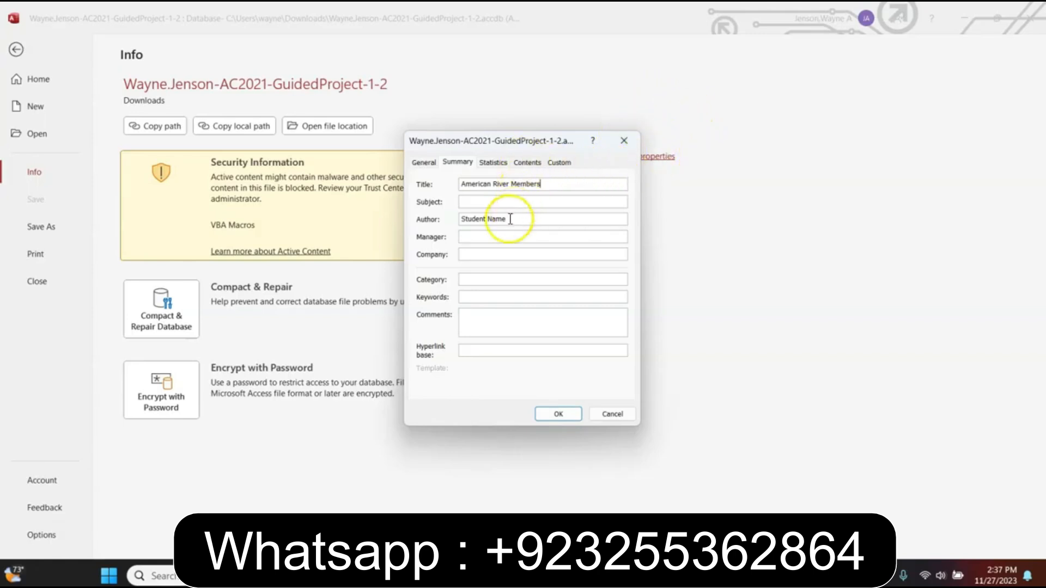
left_click_drag(508, 218, 443, 226)
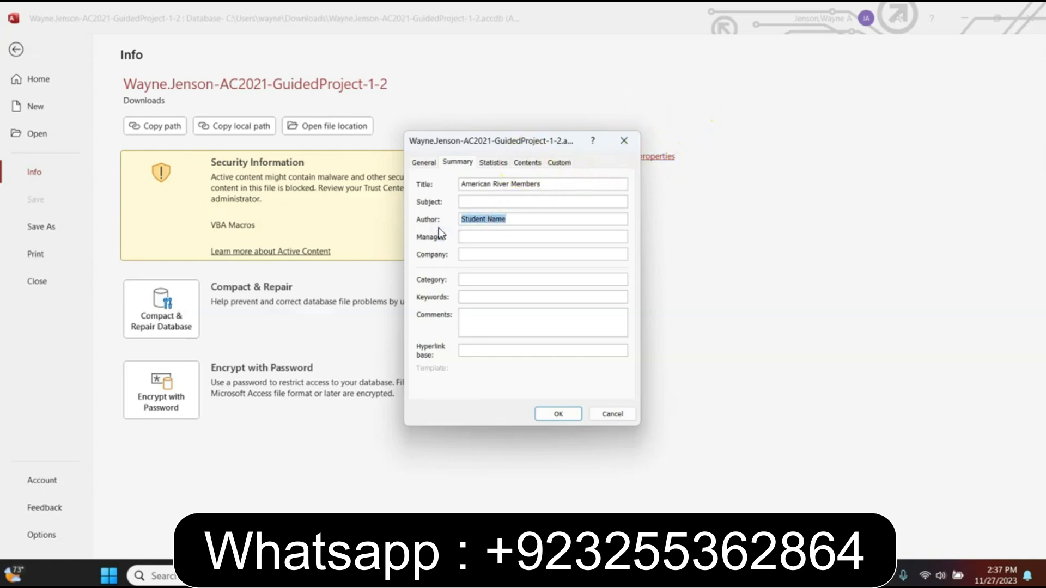
key("BackSpace")
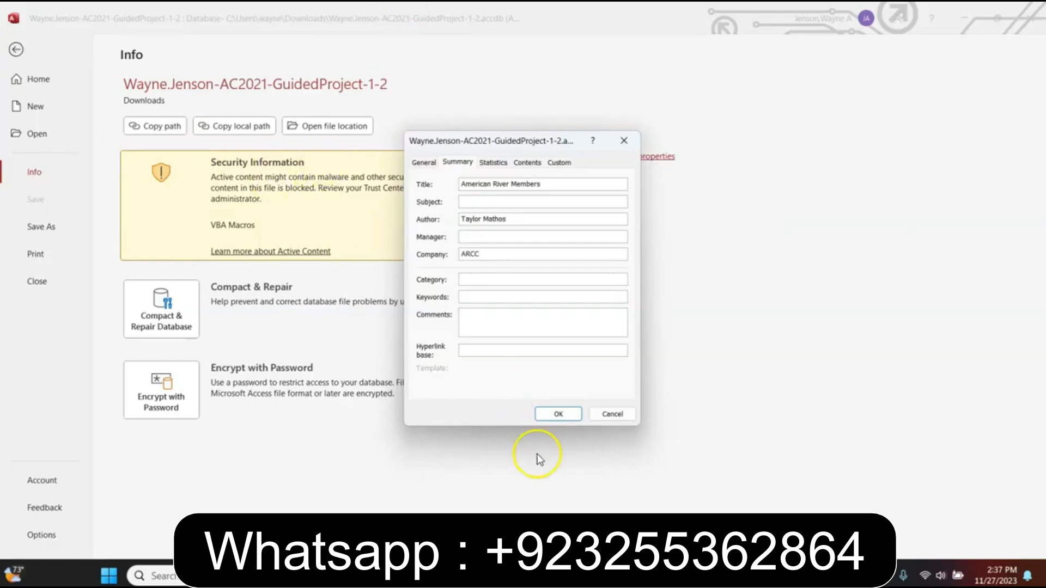
left_click(558, 415)
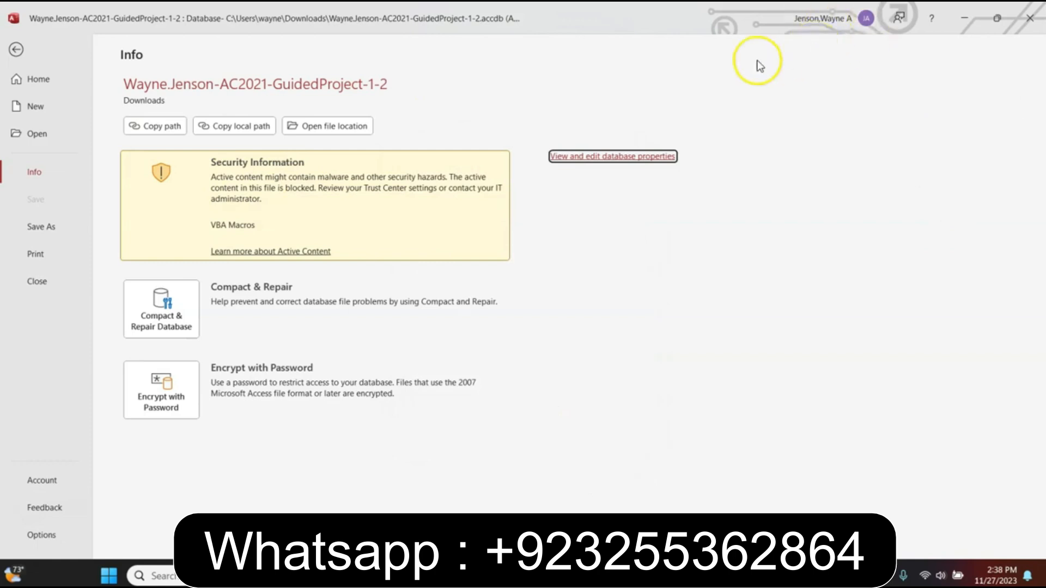
Quit Access and bring the SIMnet Guided Project 1-2 checklist back to the top of the browser
left_click(1031, 21)
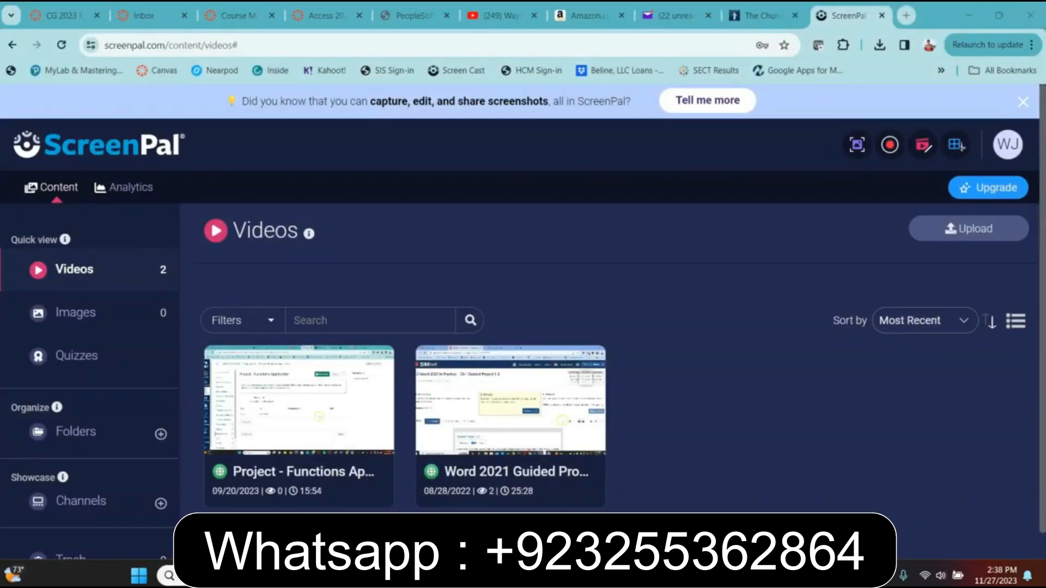
left_click_drag(874, 93, 695, 18)
scroll(276, 327, "up", 20)
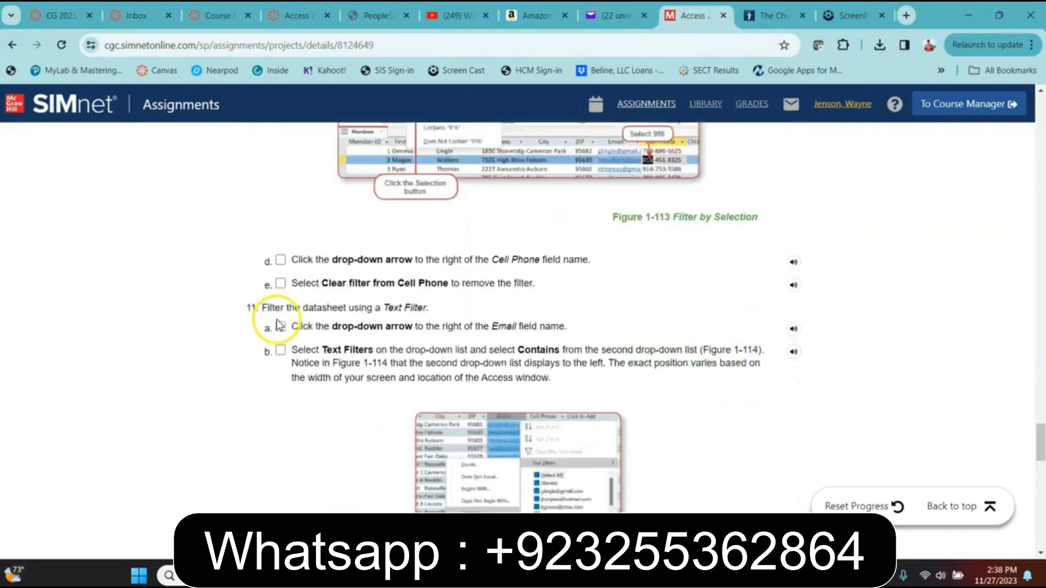
scroll(282, 302, "up", 9)
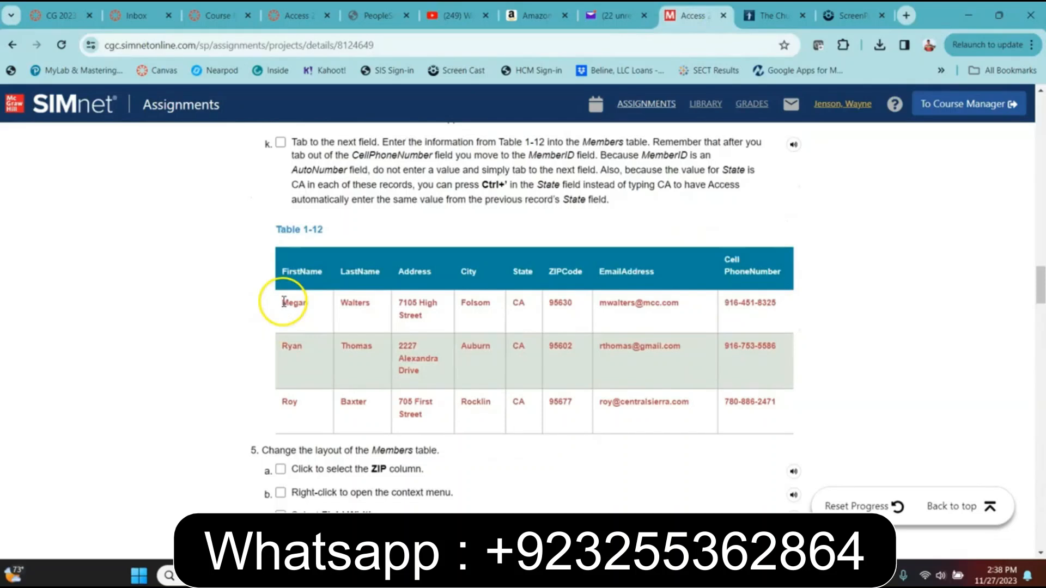
scroll(683, 329, "down", 10)
scroll(683, 329, "down", 20)
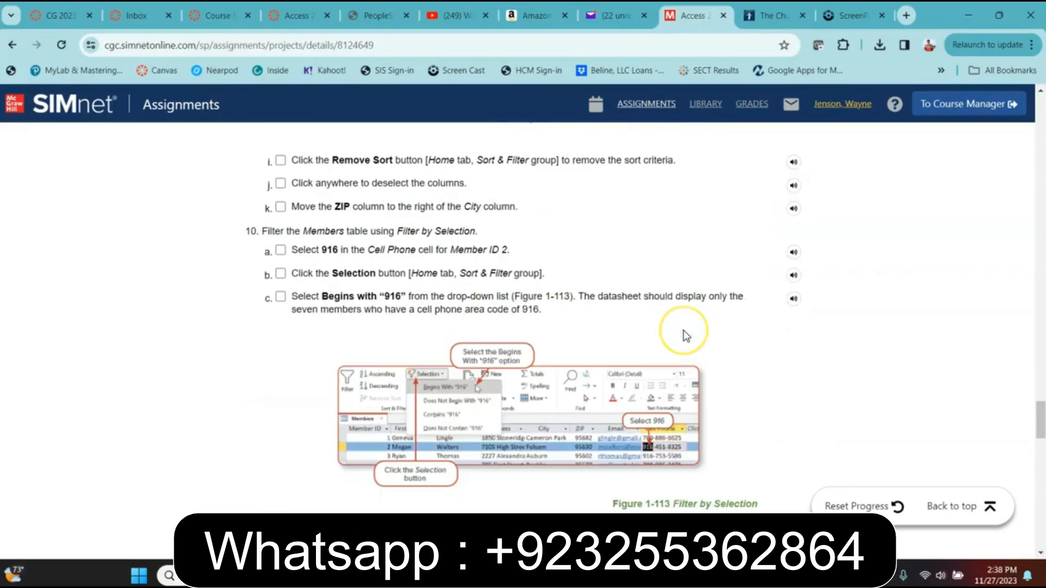
scroll(683, 331, "down", 15)
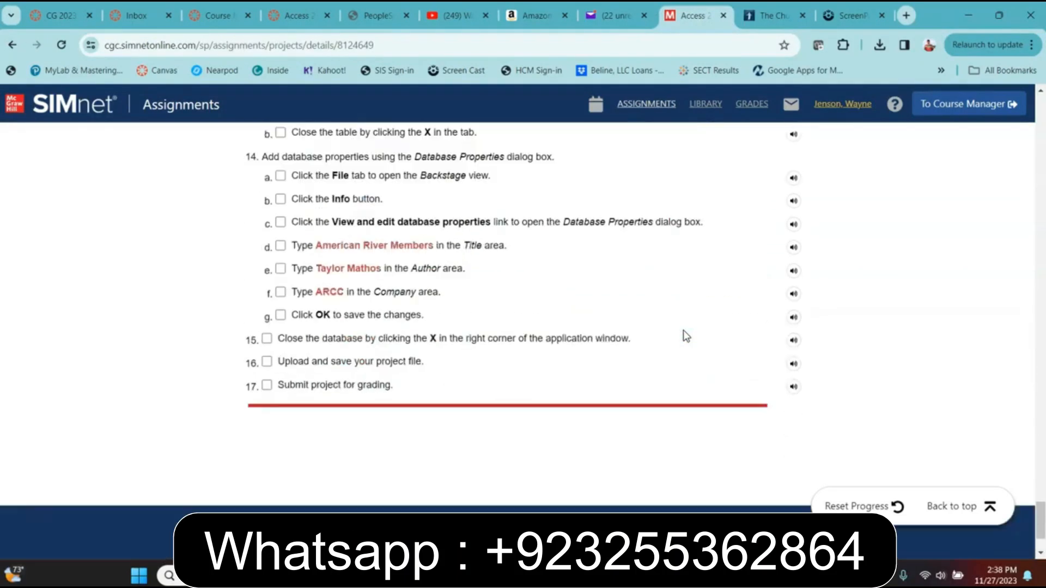
scroll(683, 330, "up", 3)
scroll(683, 330, "down", 2)
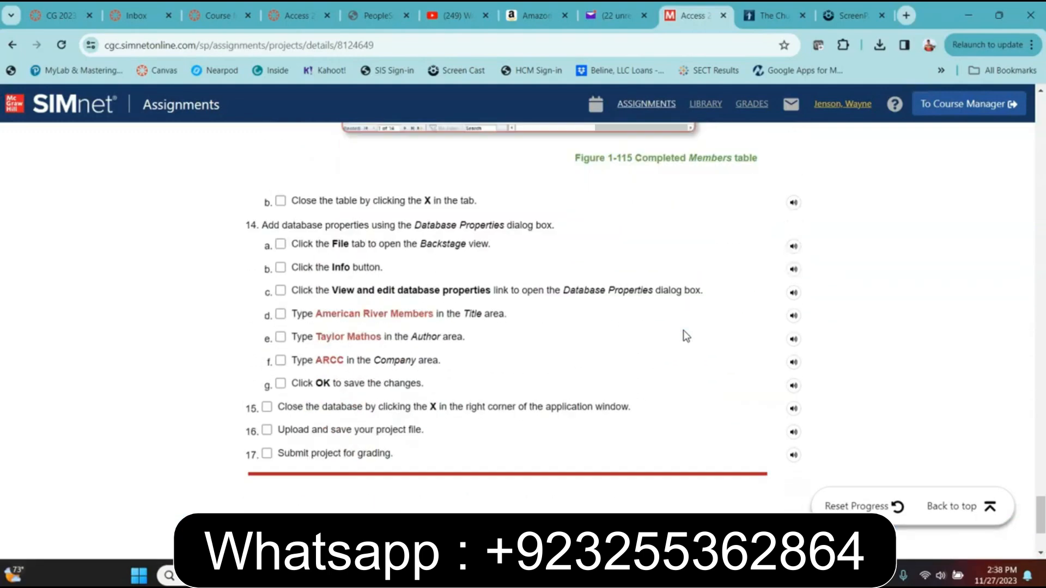
scroll(683, 330, "up", 20)
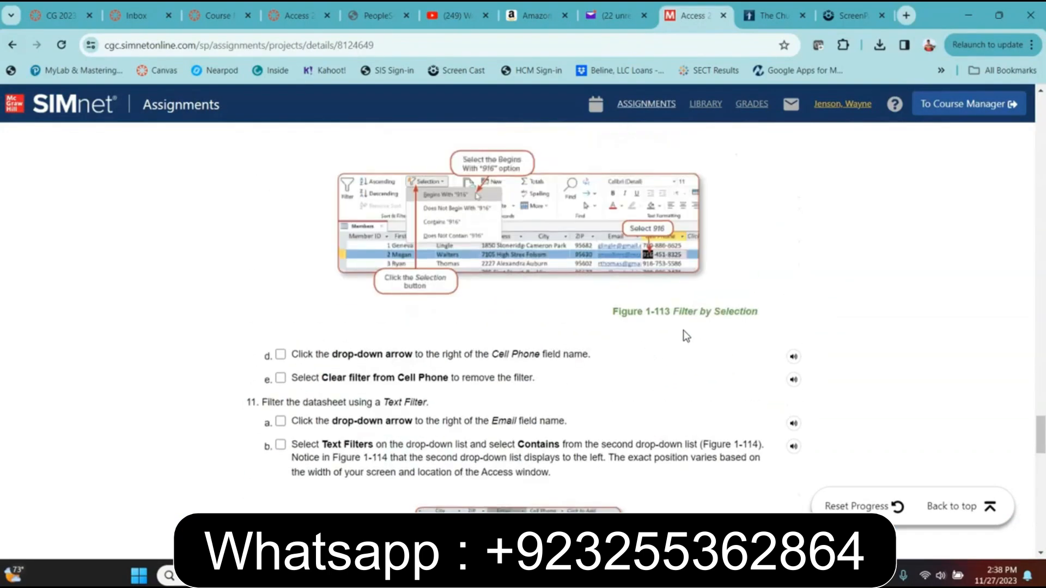
scroll(683, 325, "up", 20)
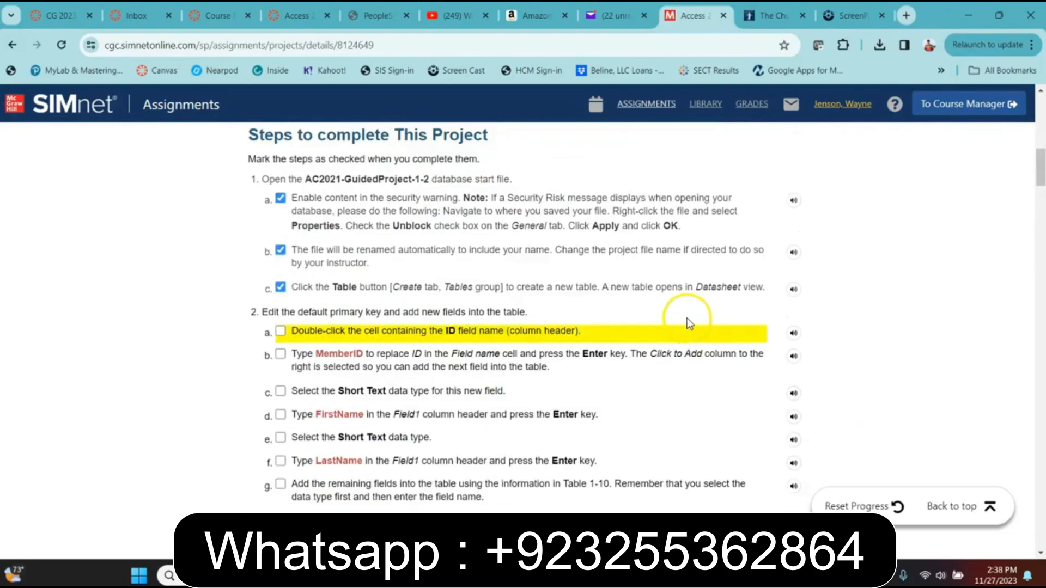
Upload the Guided Project 1-2 .accdb from Downloads, submit it, and review the 100% (29/29) score
left_click(627, 325)
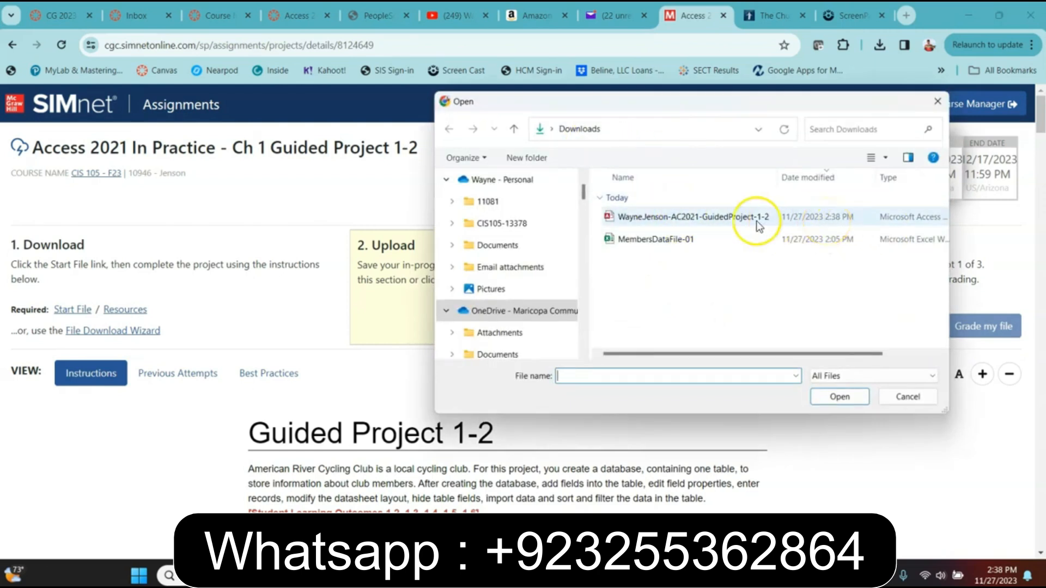
left_click(711, 217)
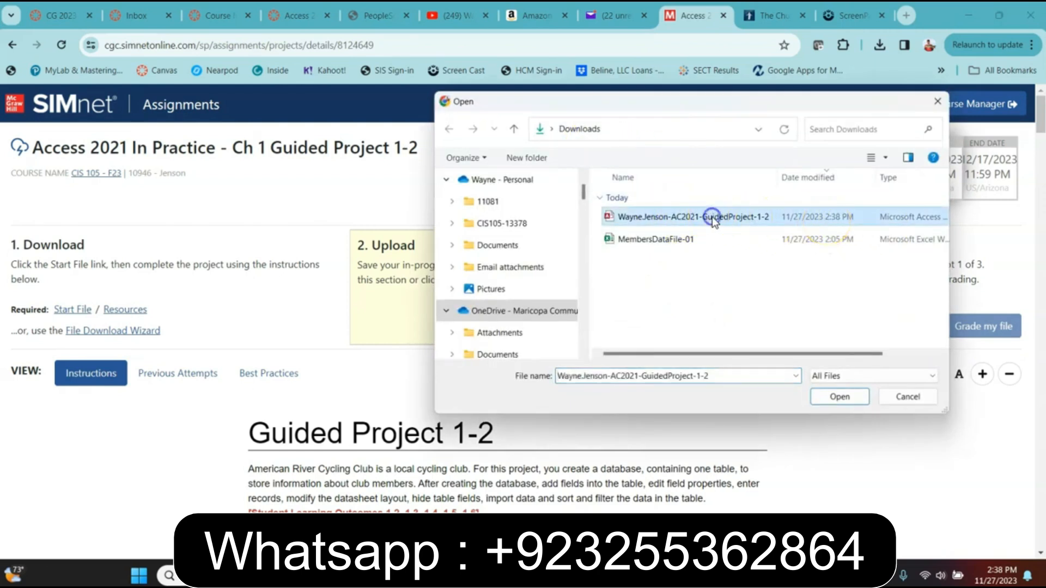
left_click(839, 397)
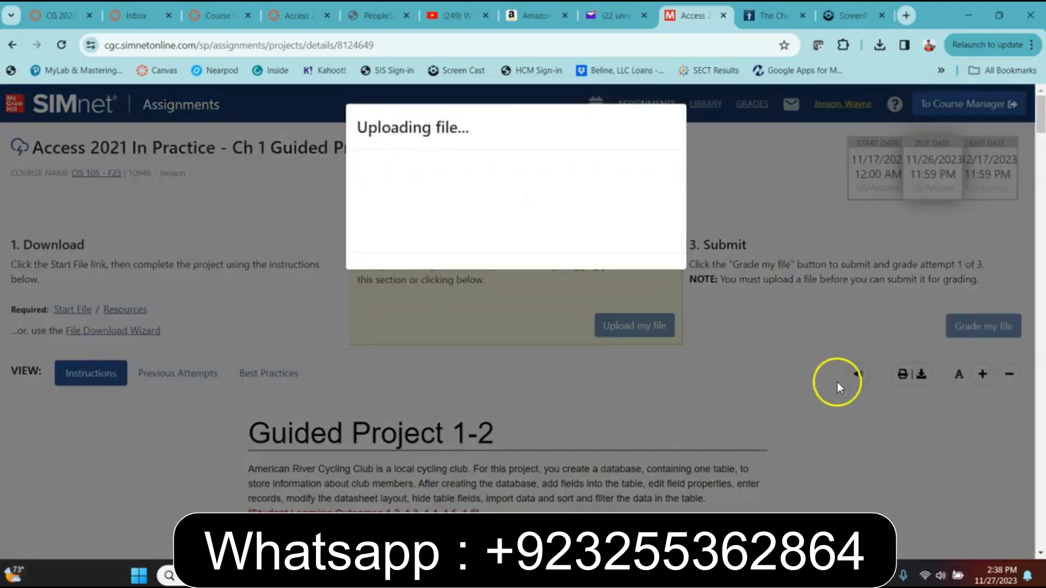
left_click(602, 260)
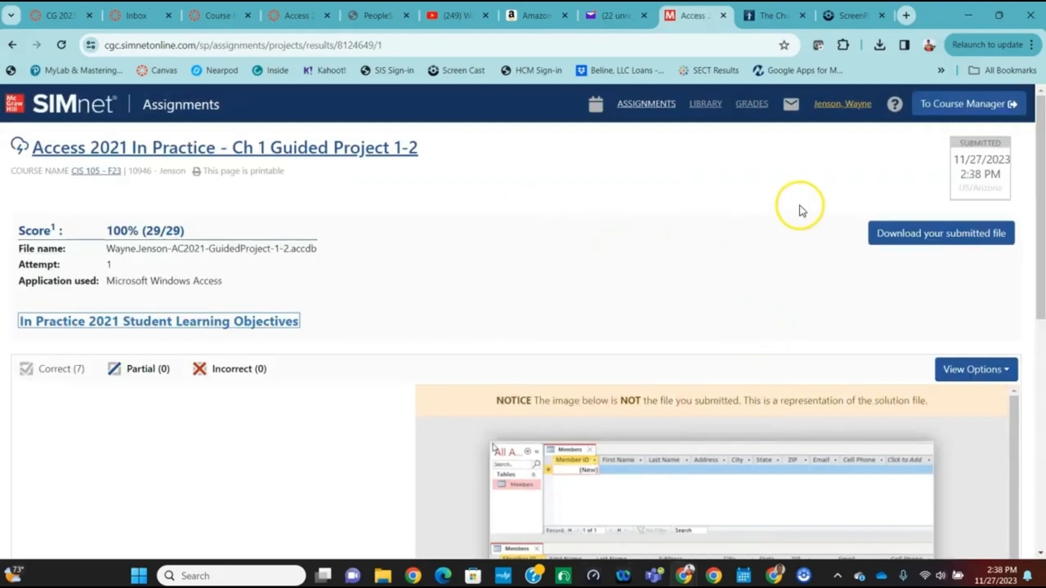
scroll(374, 256, "down", 5)
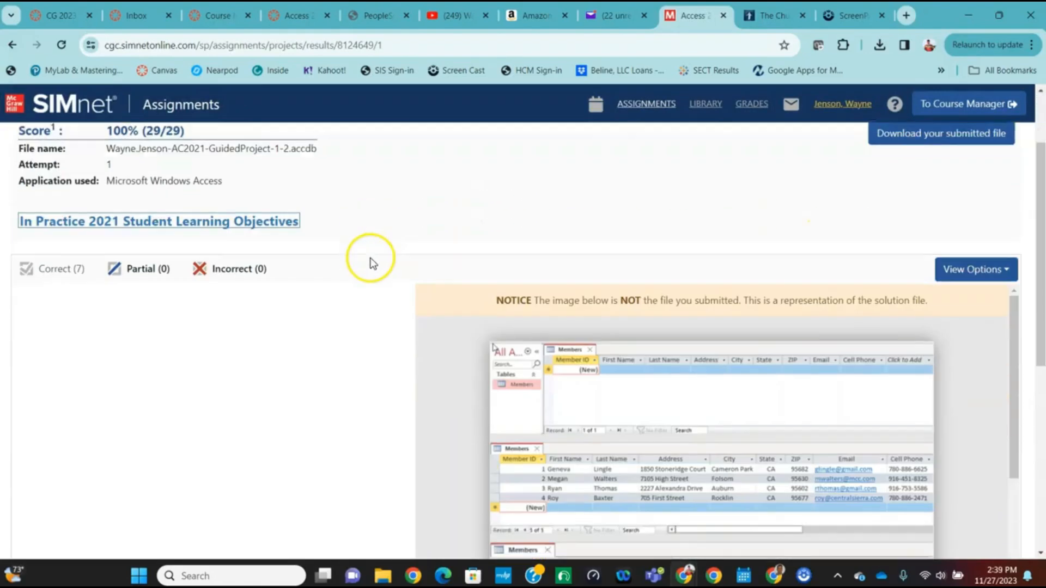
scroll(372, 267, "up", 5)
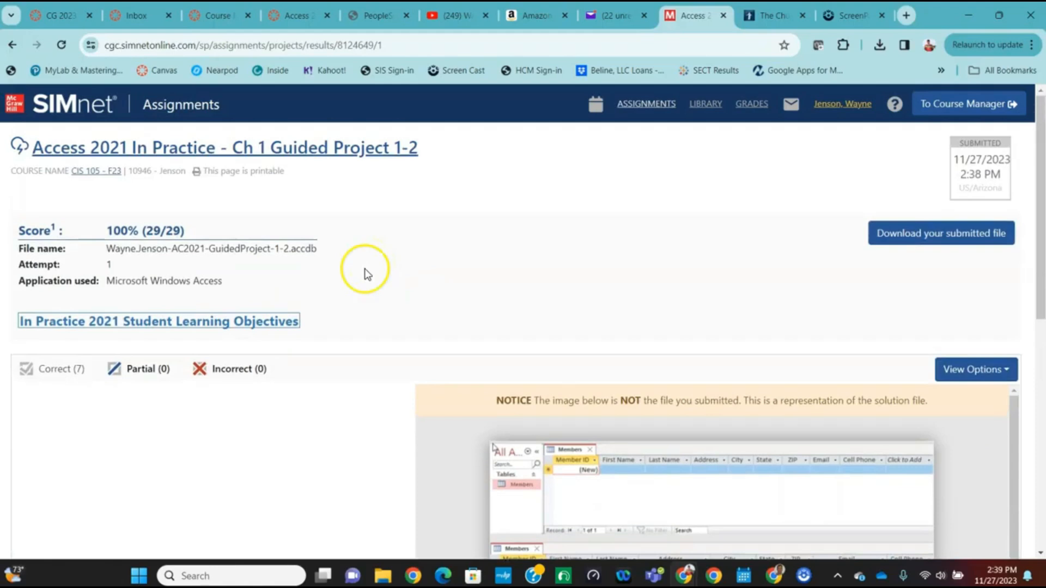